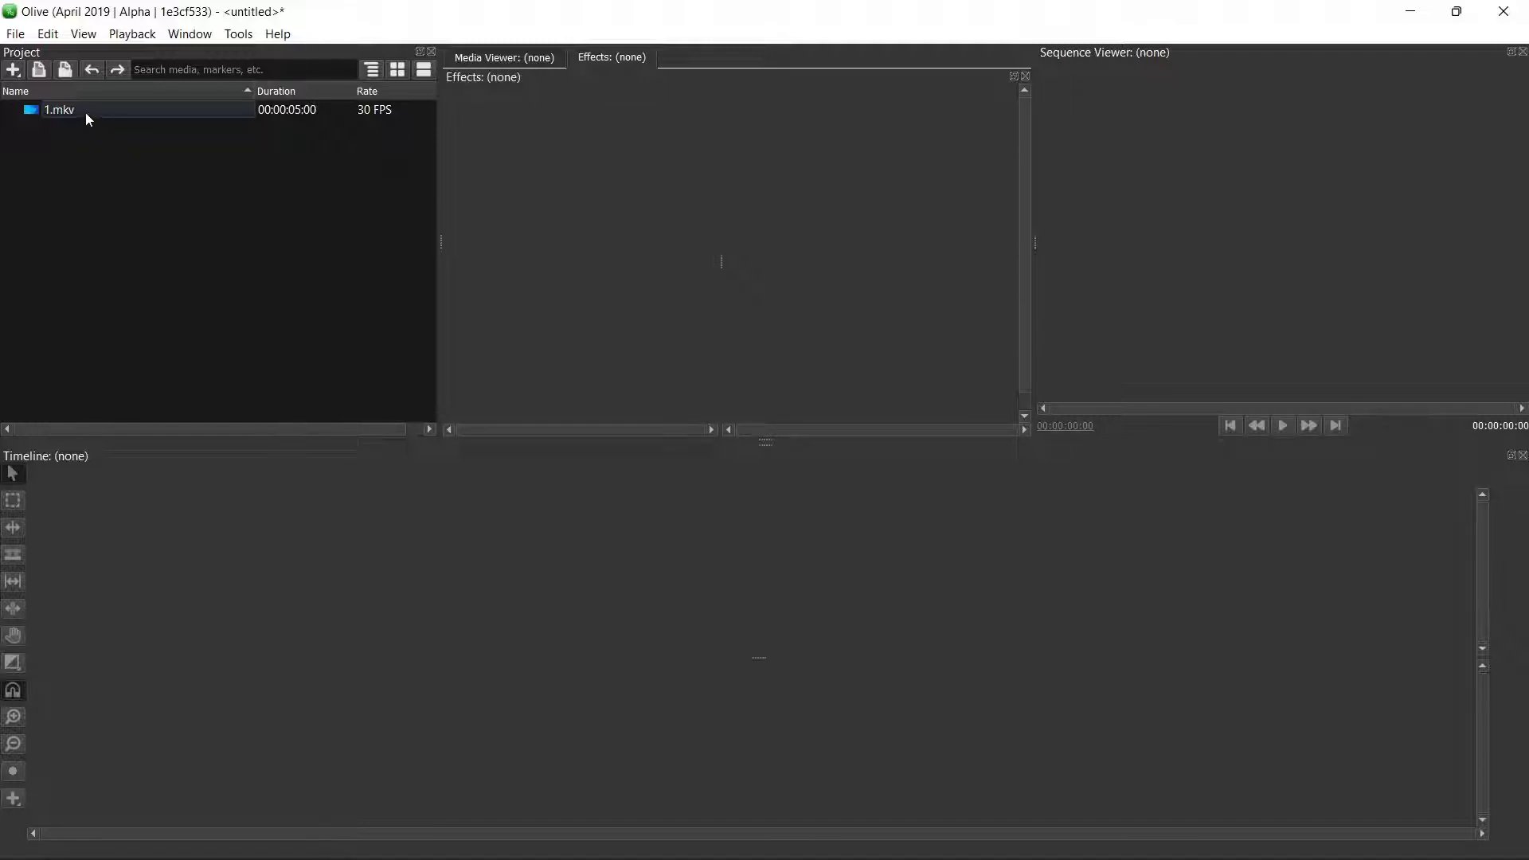
# Step: Drop 1.mkv onto the timeline as Sequence 01 and play it to 00:00:04:21
pyautogui.click(131, 107)
pyautogui.moveTo(127, 108); pyautogui.dragTo(216, 618)
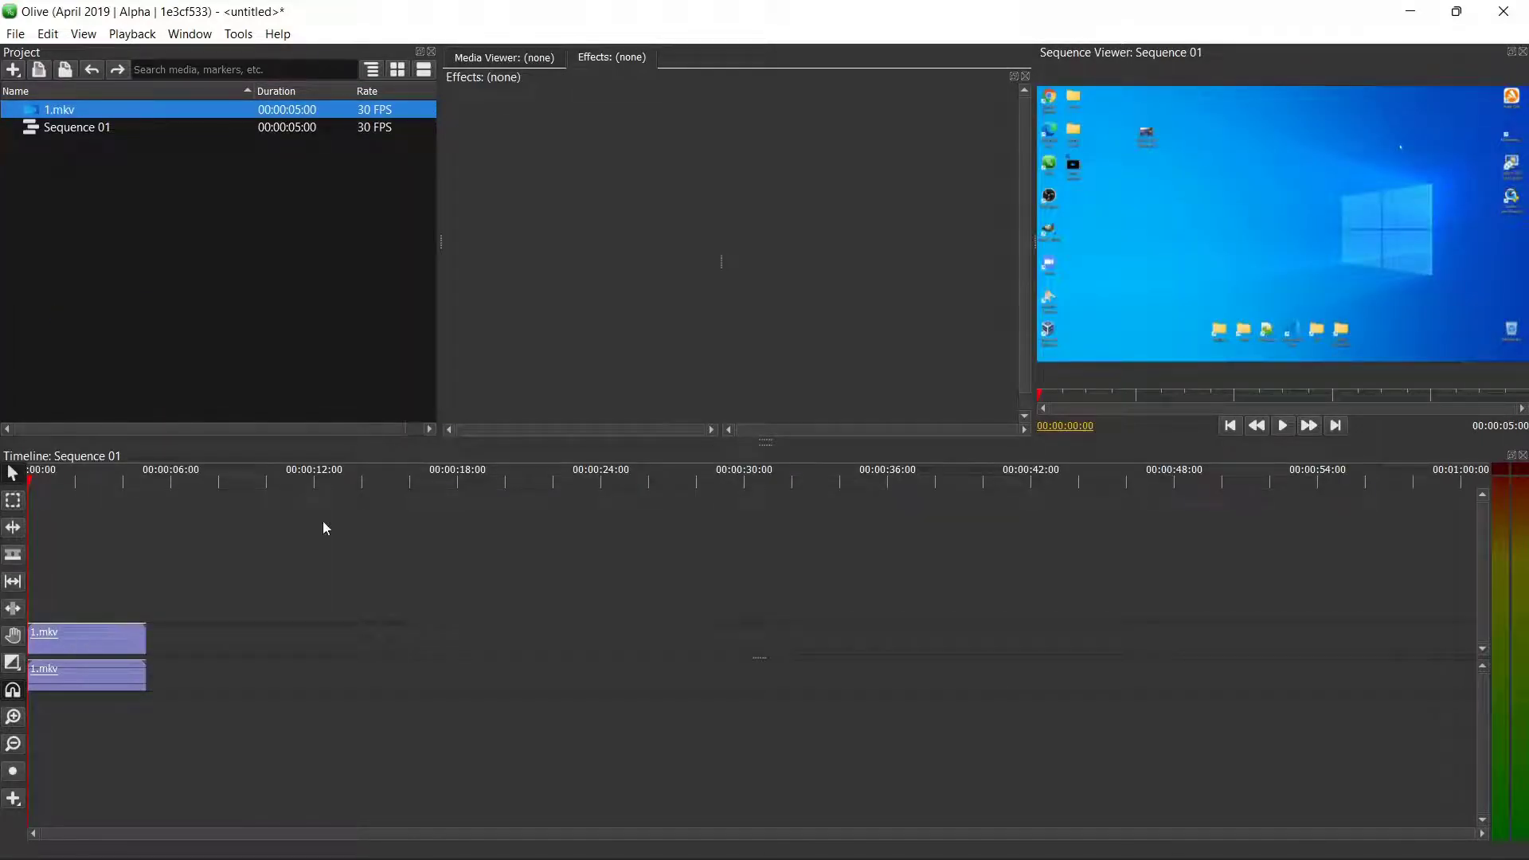
pyautogui.click(1283, 427)
pyautogui.click(1283, 426)
# Step: Restore, centre and enlarge the Olive window to reveal the desktop files
pyautogui.doubleClick(527, 8)
pyautogui.moveTo(532, 10); pyautogui.dragTo(763, 120)
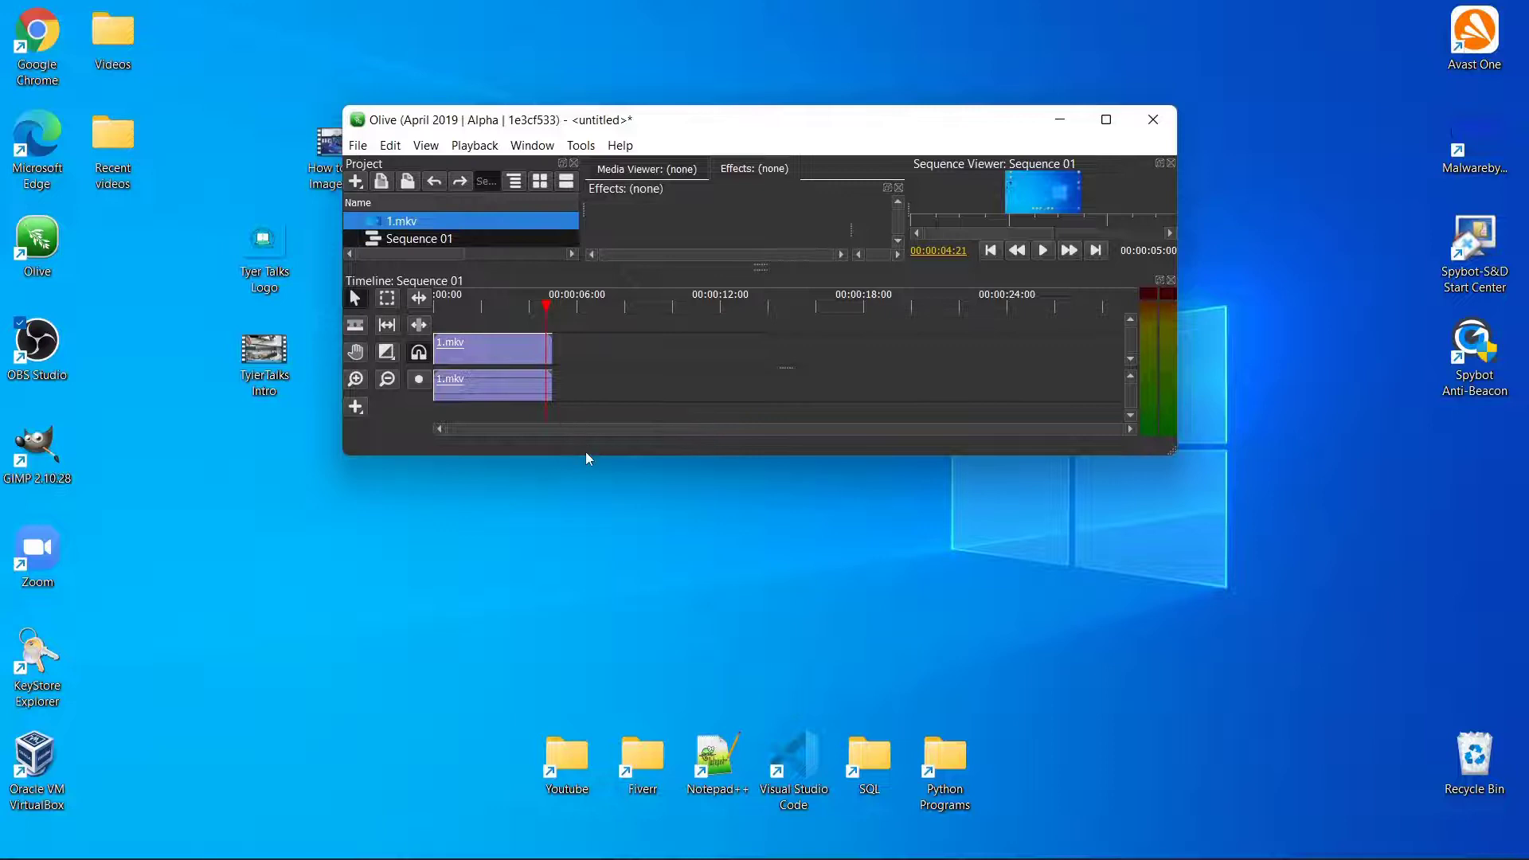
pyautogui.moveTo(583, 454); pyautogui.dragTo(583, 557)
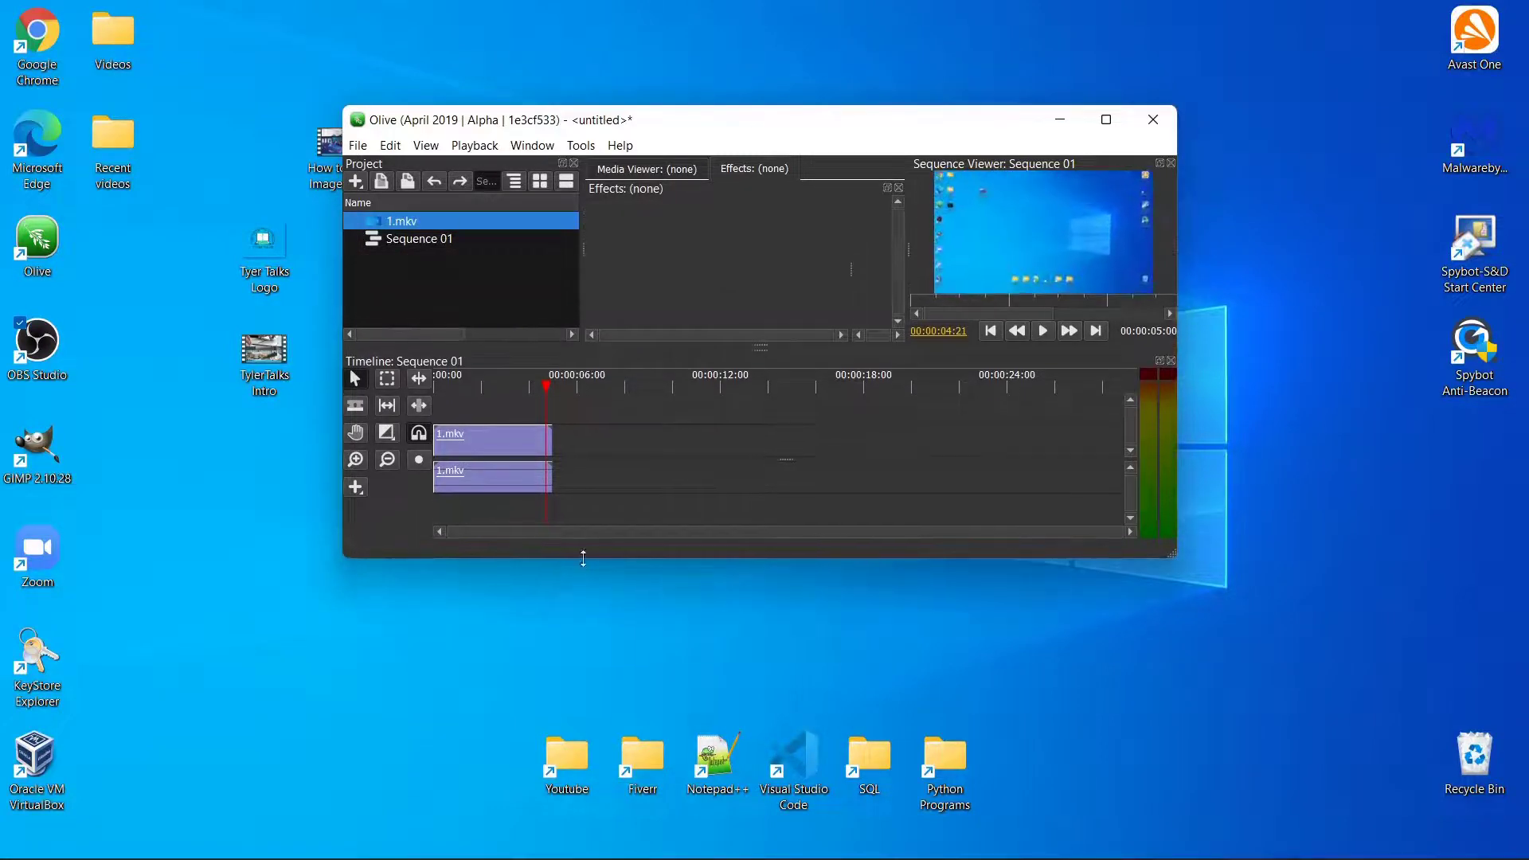
# Step: Import TylerTalks Intro.mp4 and Tyer Talks Logo.png from the desktop into the Project panel
pyautogui.click(277, 384)
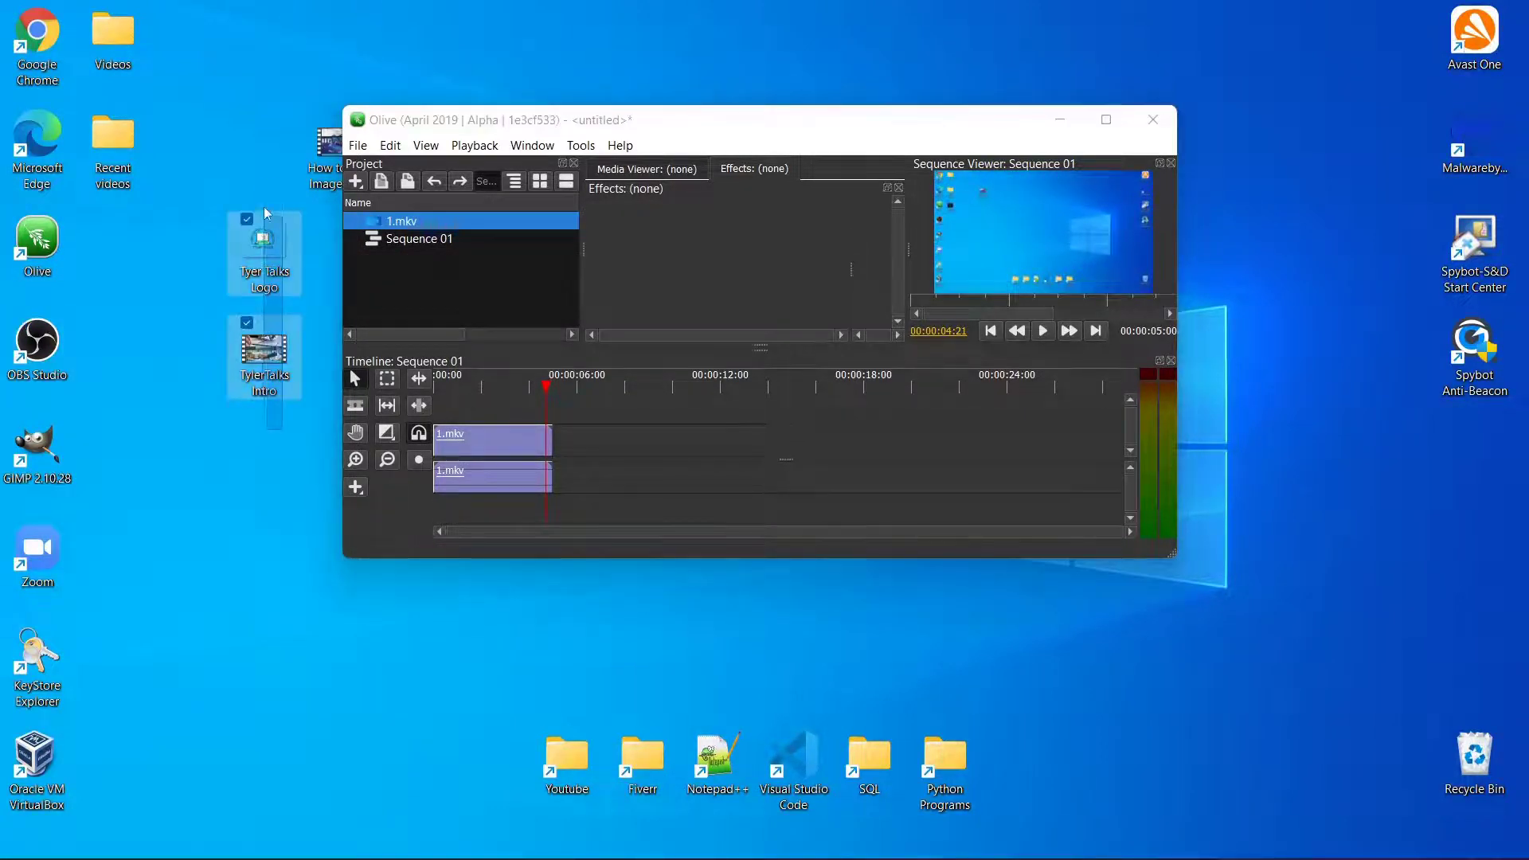
pyautogui.keyDown('ctrl'); pyautogui.click(268, 241); pyautogui.keyUp('ctrl')
pyautogui.moveTo(268, 241); pyautogui.dragTo(470, 298)
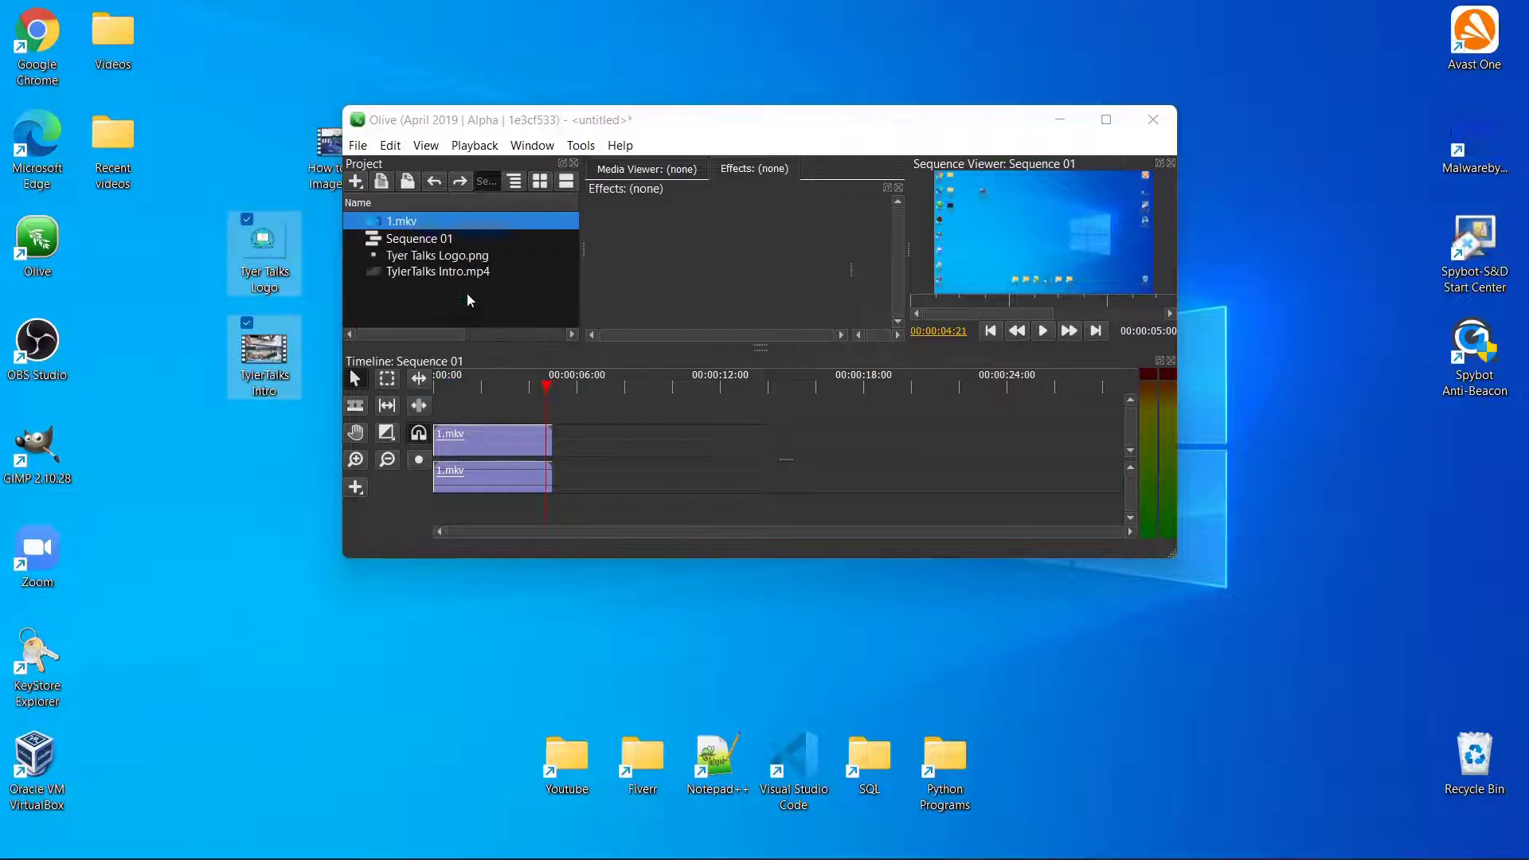
# Step: Place Tyer Talks Logo.png after 1.mkv, extending the sequence to 00:00:10:22, and play it
pyautogui.click(1122, 120)
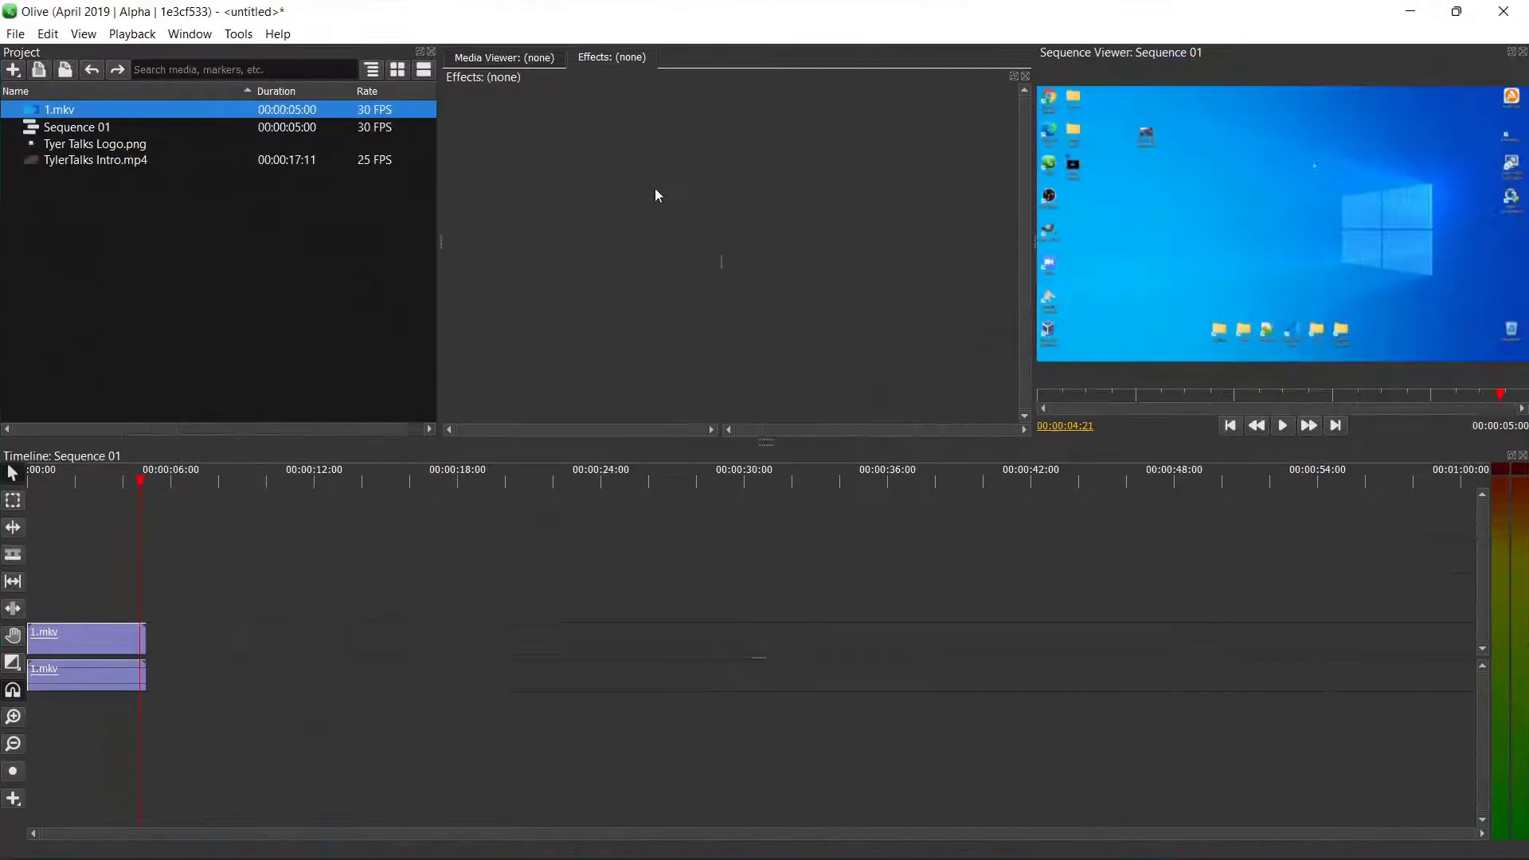
pyautogui.click(88, 131)
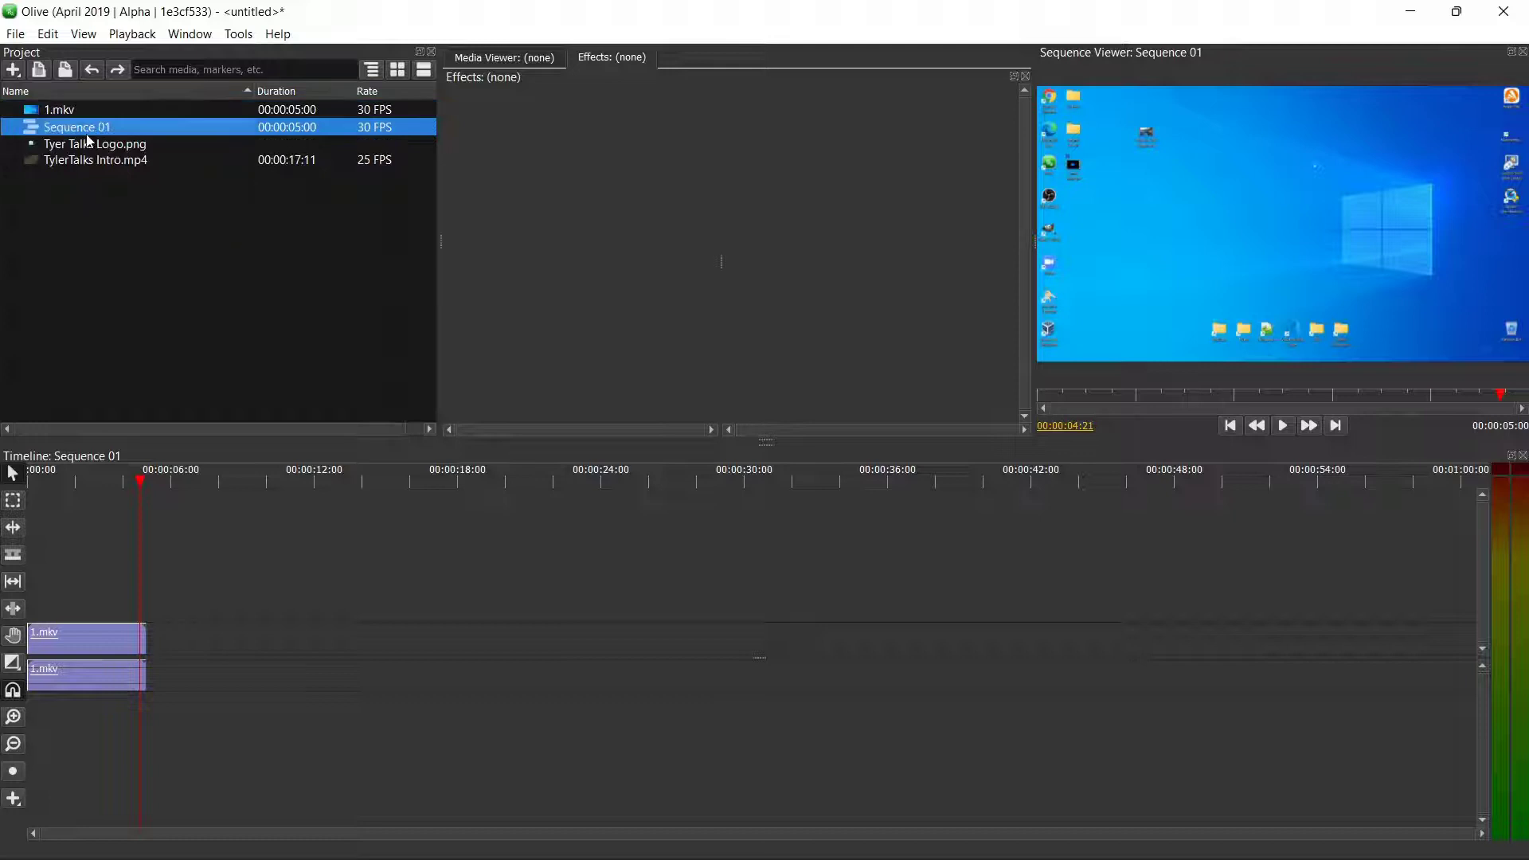
pyautogui.click(90, 145)
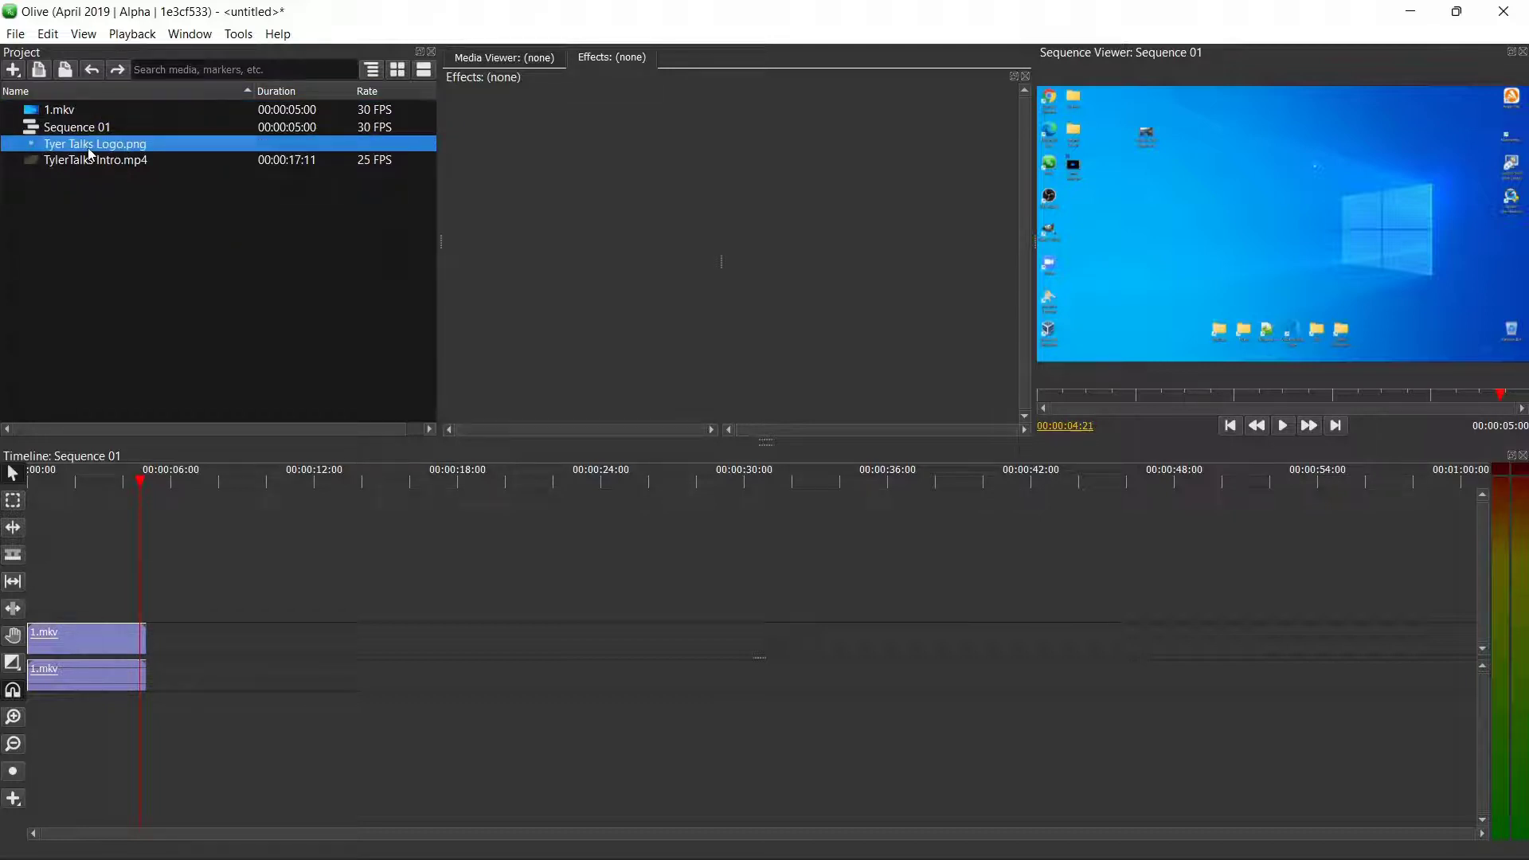
pyautogui.moveTo(89, 154); pyautogui.dragTo(247, 660)
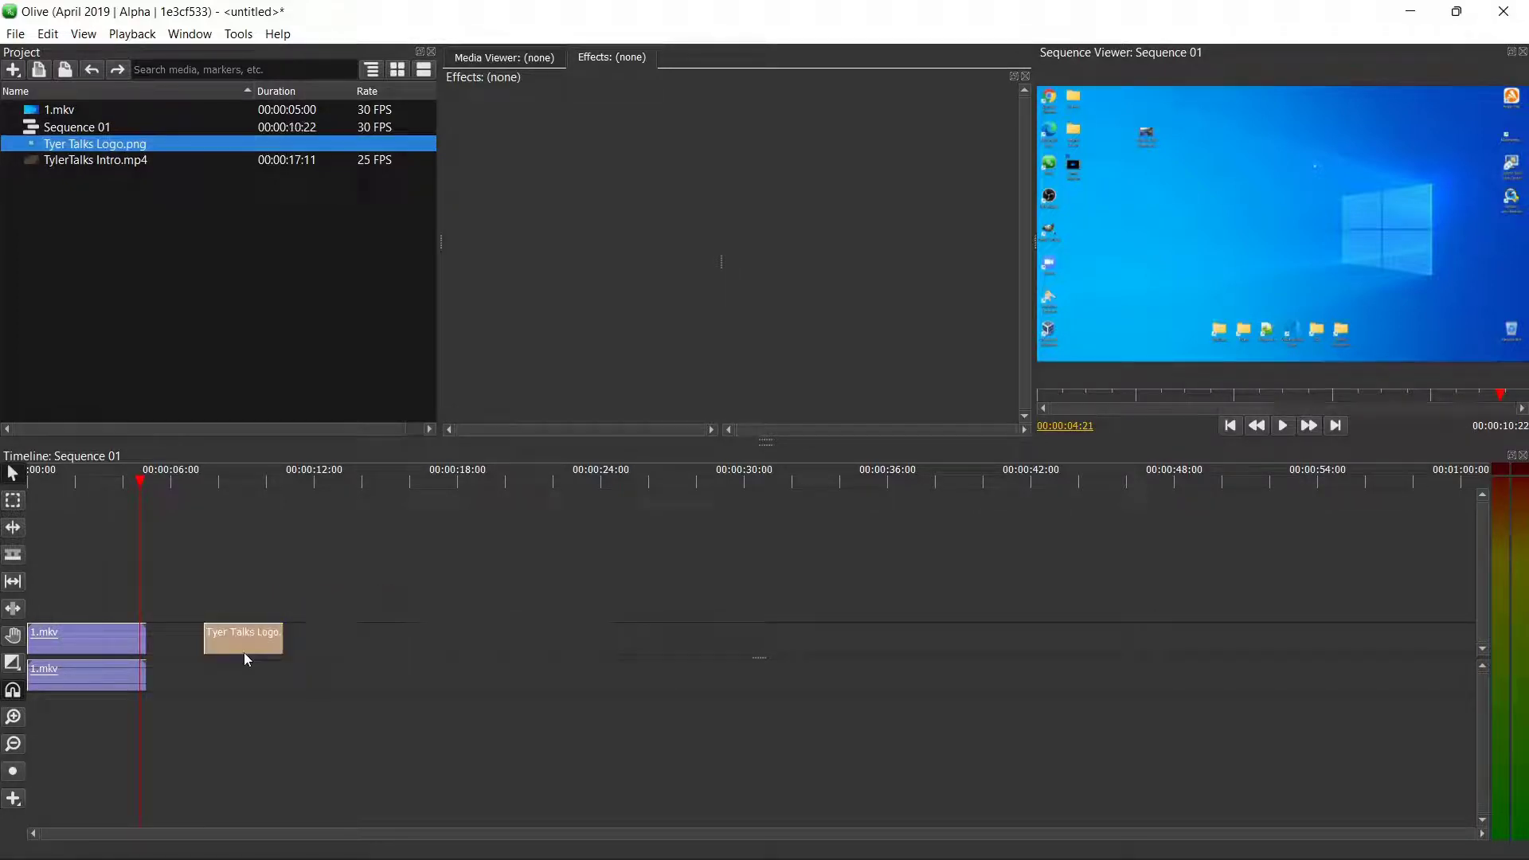
pyautogui.click(1283, 425)
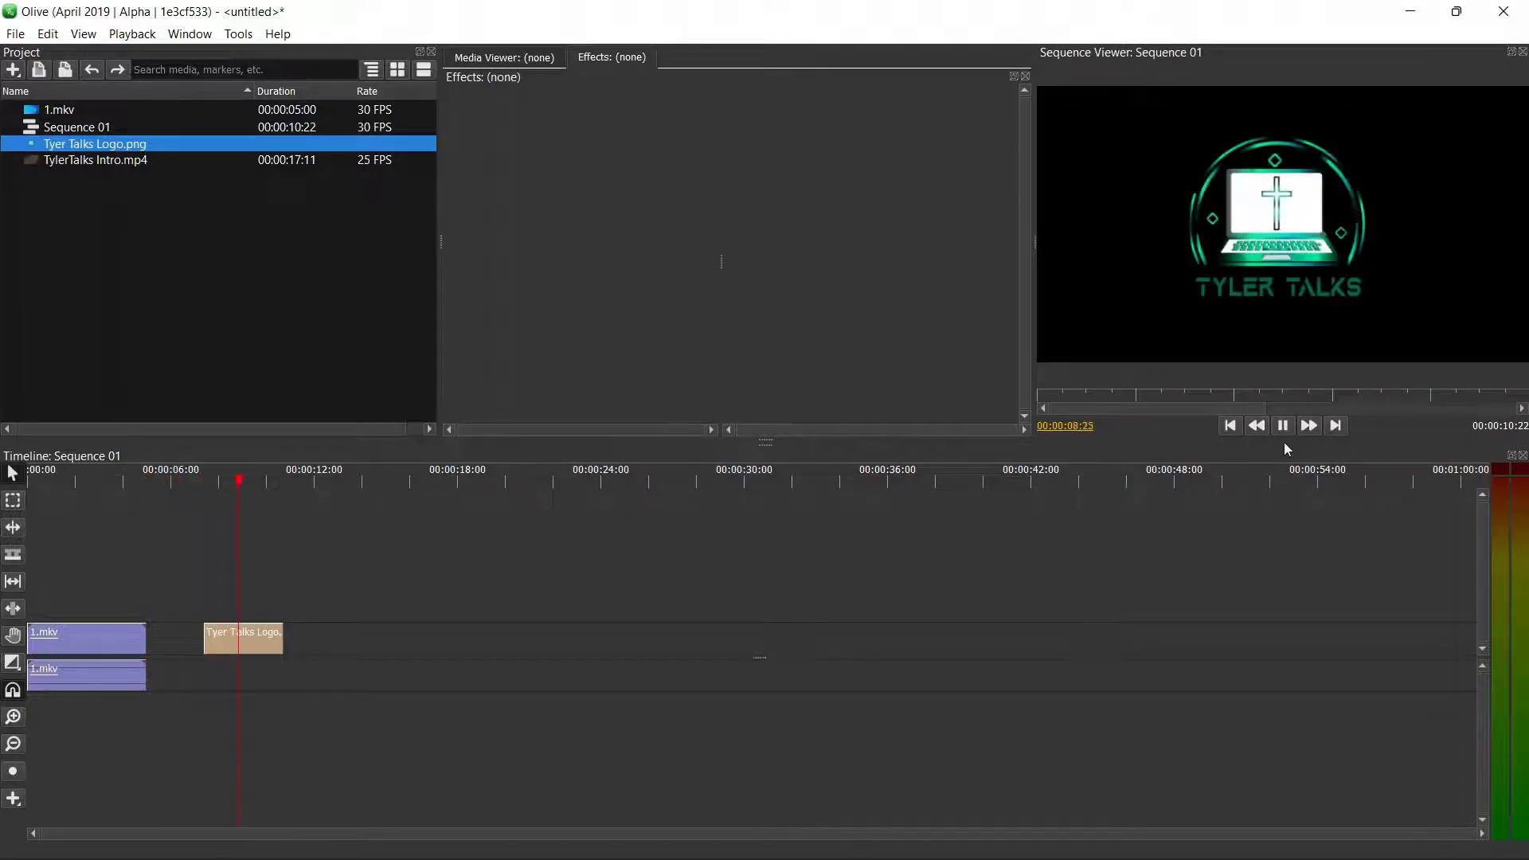
# Step: Move the logo clip to the track above 1.mkv and play the overlay from about one second
pyautogui.click(1282, 425)
pyautogui.moveTo(244, 632); pyautogui.dragTo(113, 599)
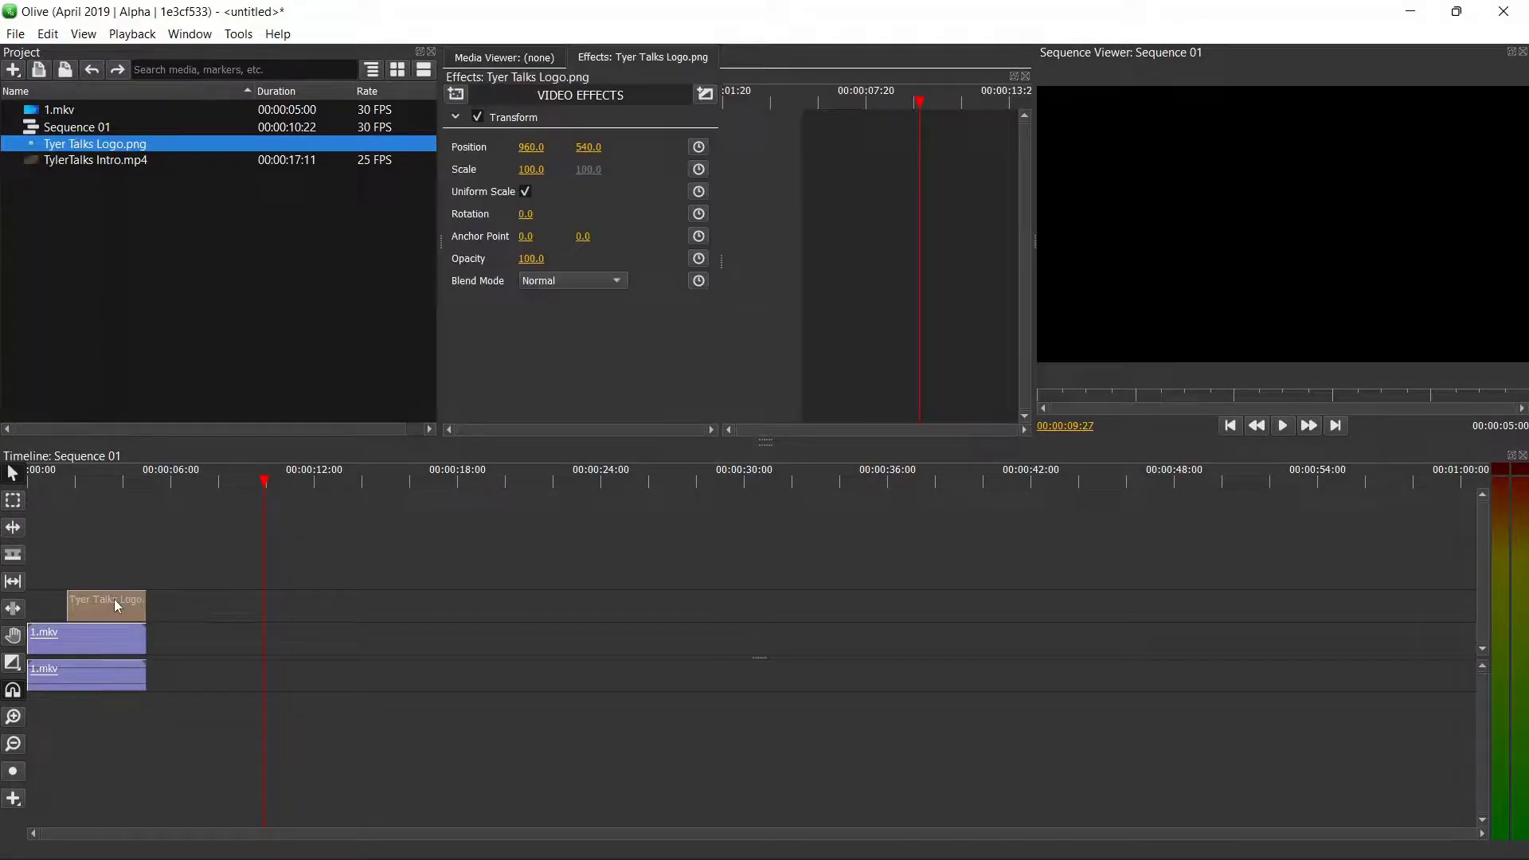
pyautogui.click(43, 600)
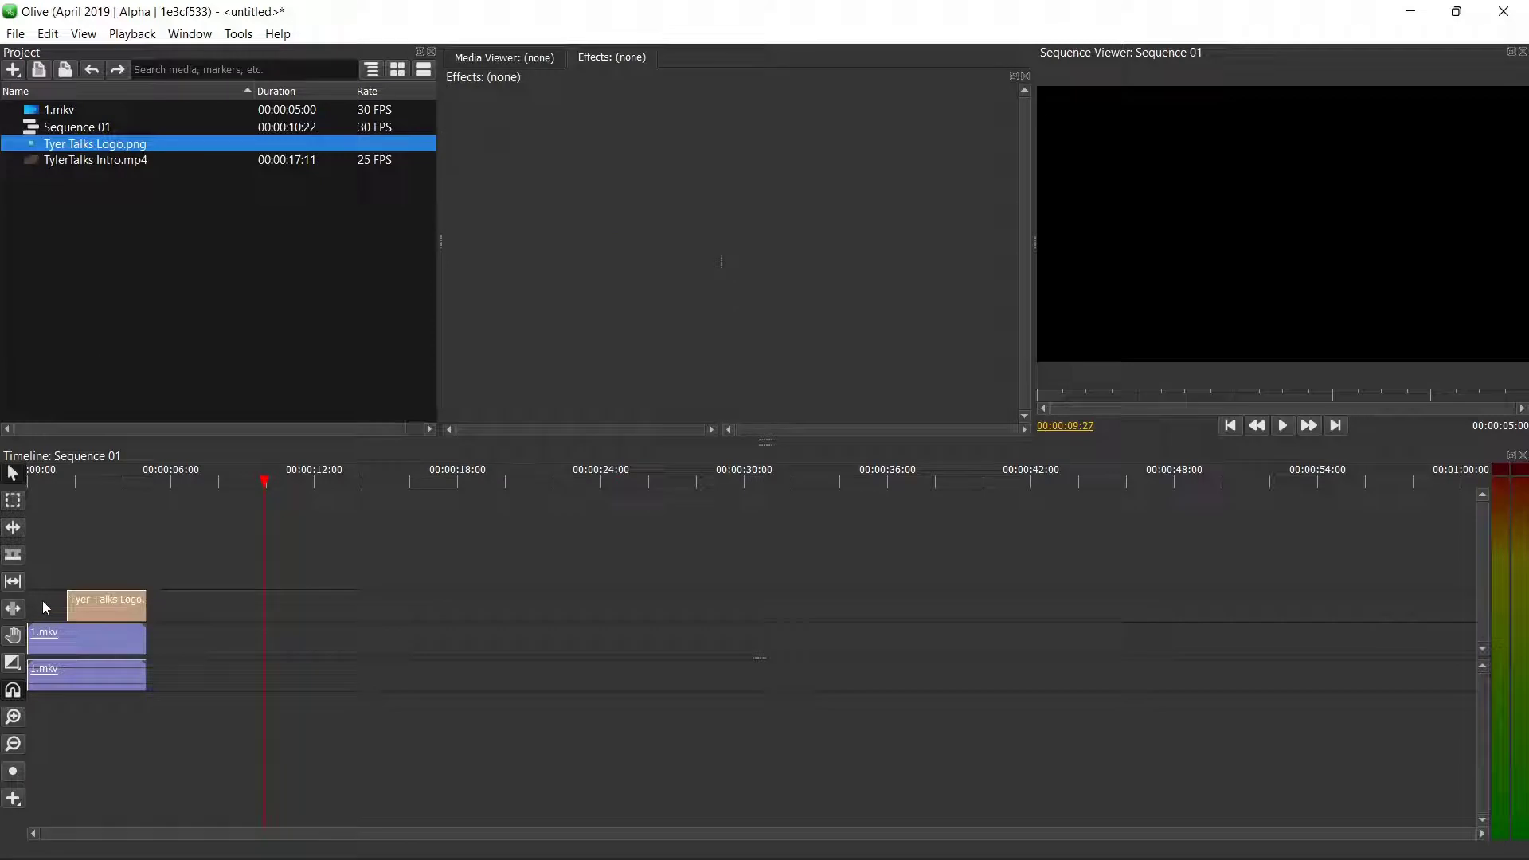
pyautogui.click(57, 474)
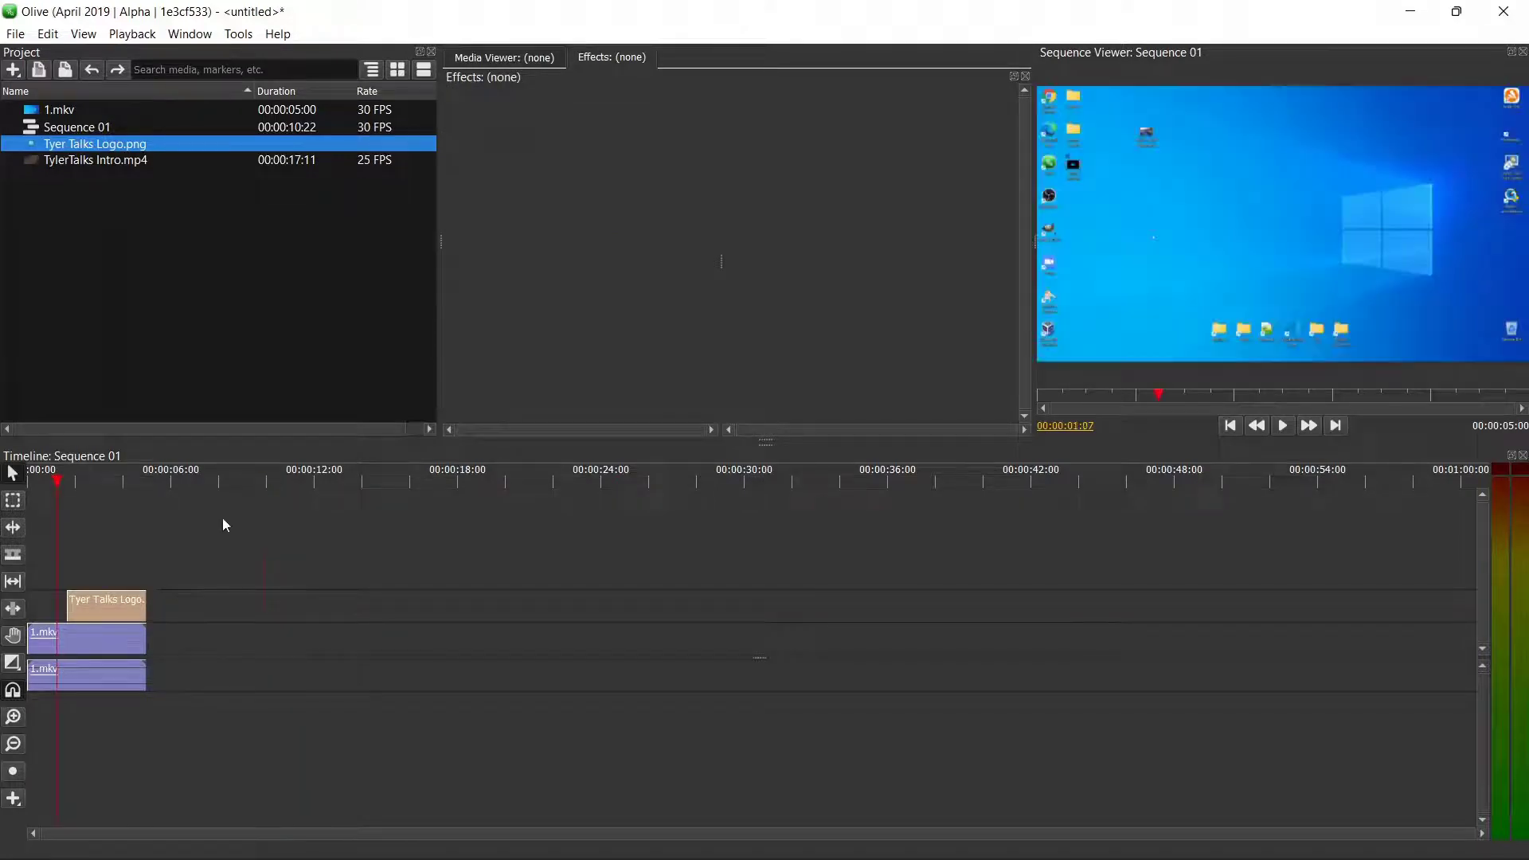
pyautogui.click(1281, 425)
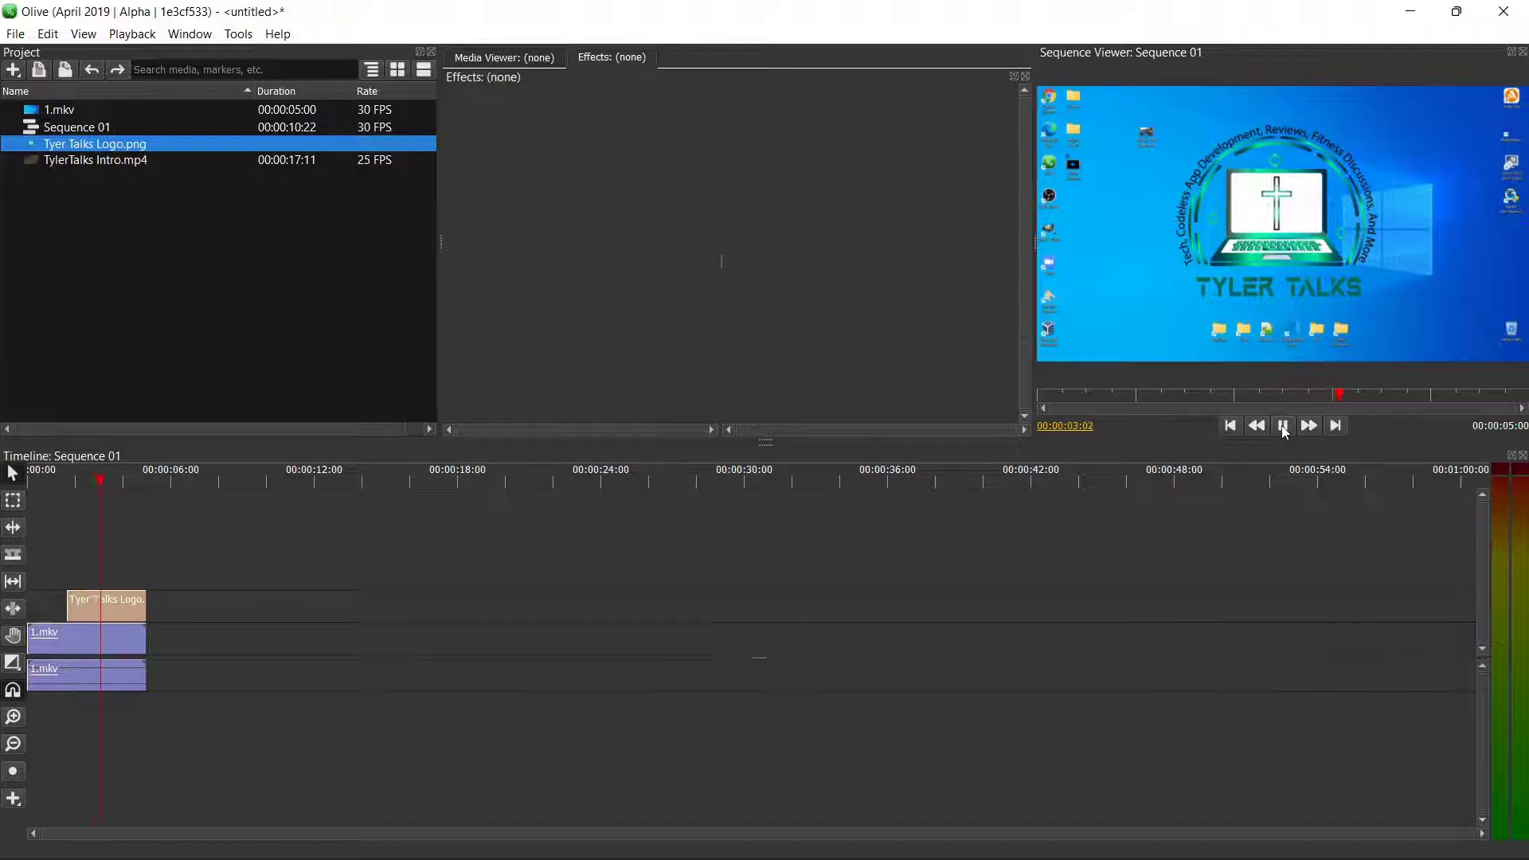
pyautogui.click(1283, 427)
# Step: Drag the logo clip's Transform Scale down to 88.0
pyautogui.click(108, 609)
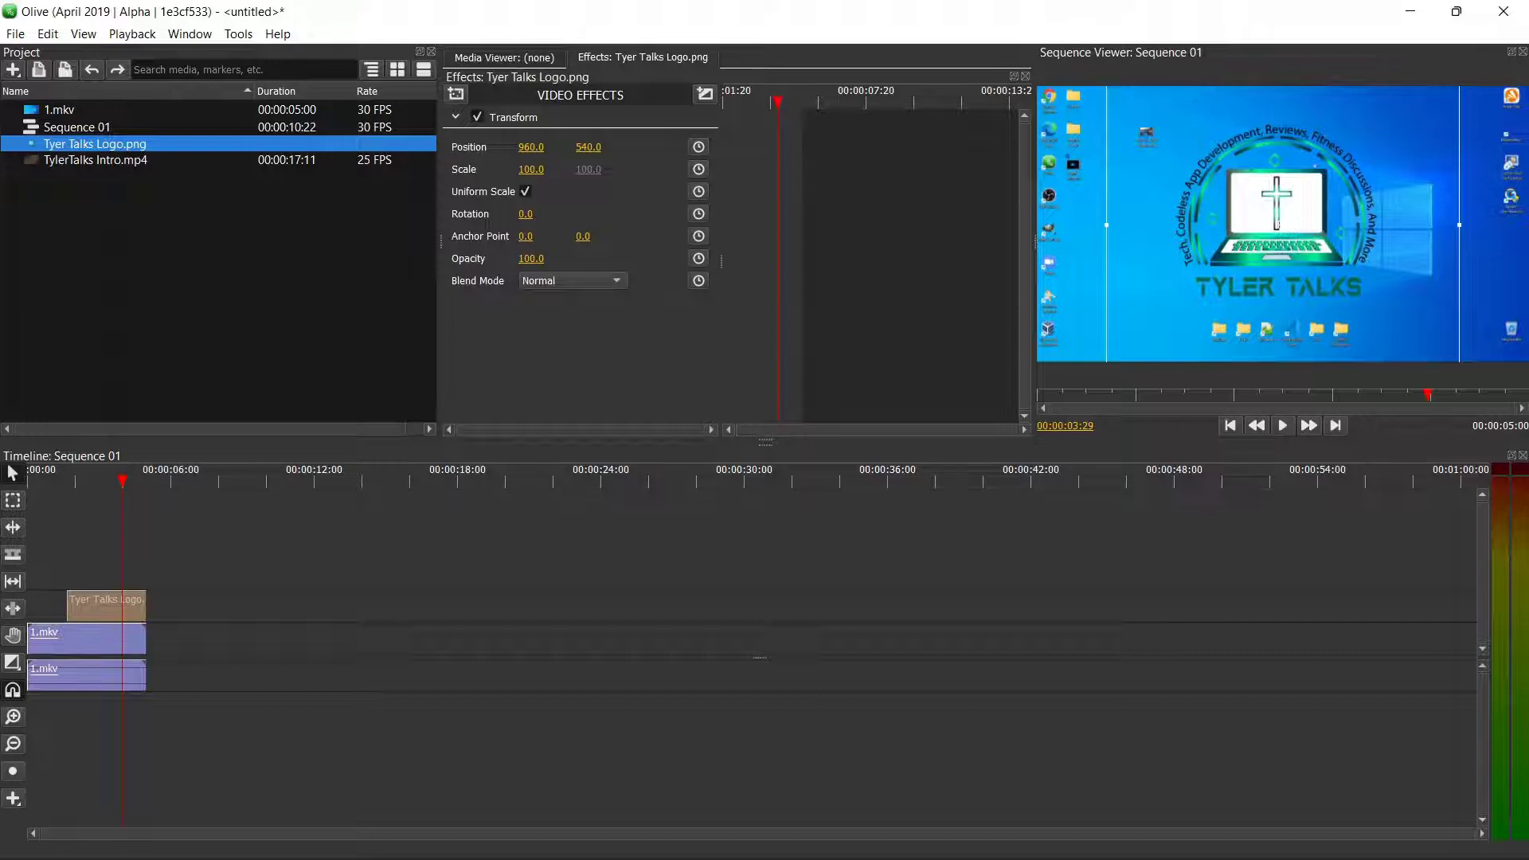
pyautogui.click(531, 170)
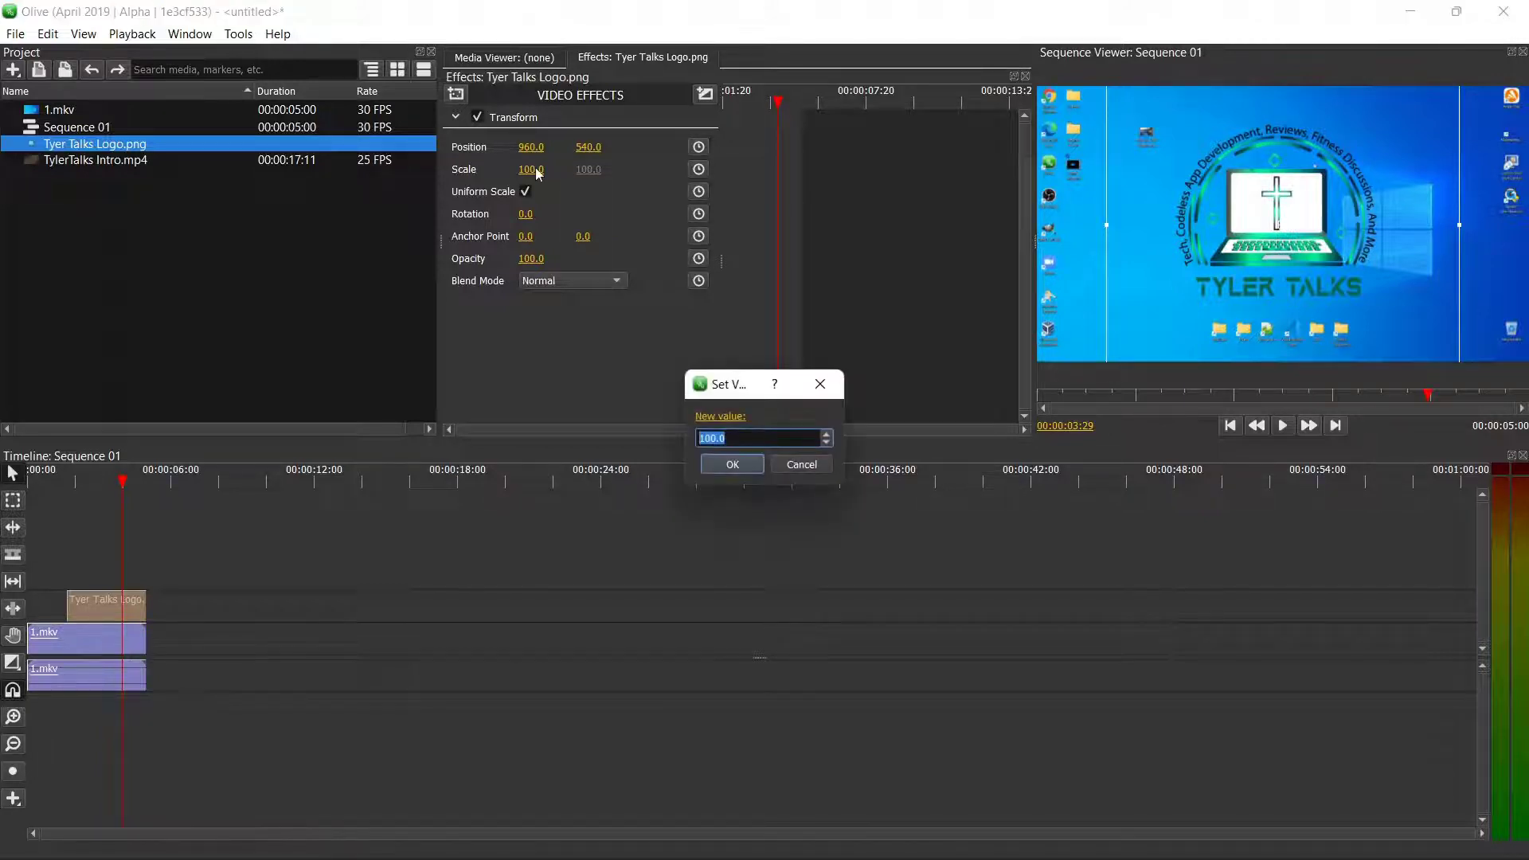
pyautogui.click(802, 466)
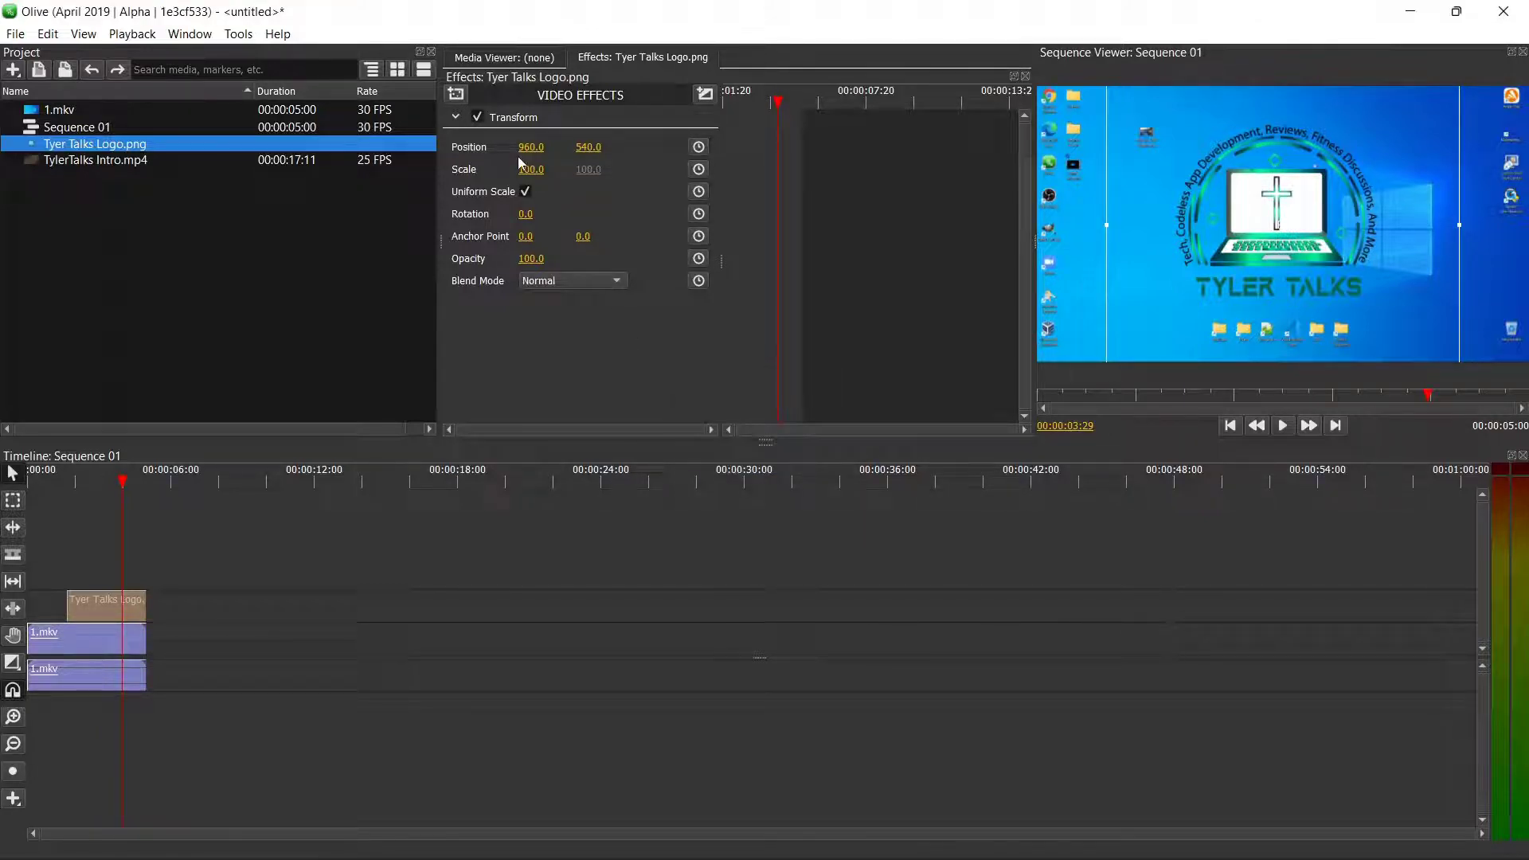
pyautogui.moveTo(531, 169)
pyautogui.mouseDown()
pyautogui.moveTo(550, 169)
pyautogui.moveTo(474, 169)
pyautogui.moveTo(573, 169)
pyautogui.moveTo(506, 170)
pyautogui.moveTo(550, 170)
pyautogui.moveTo(525, 165)
pyautogui.mouseUp()
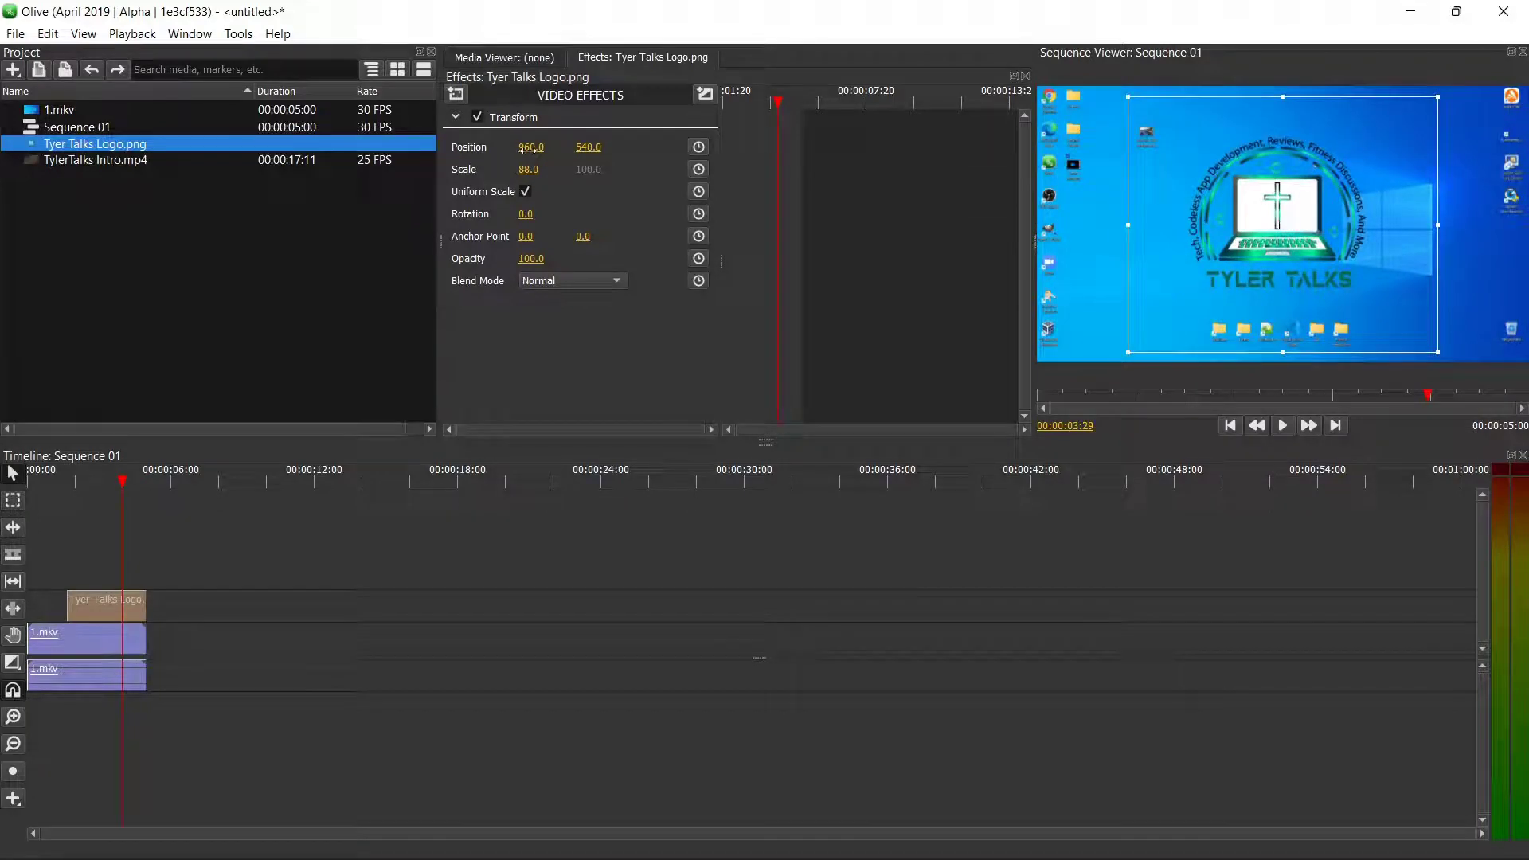
pyautogui.click(529, 146)
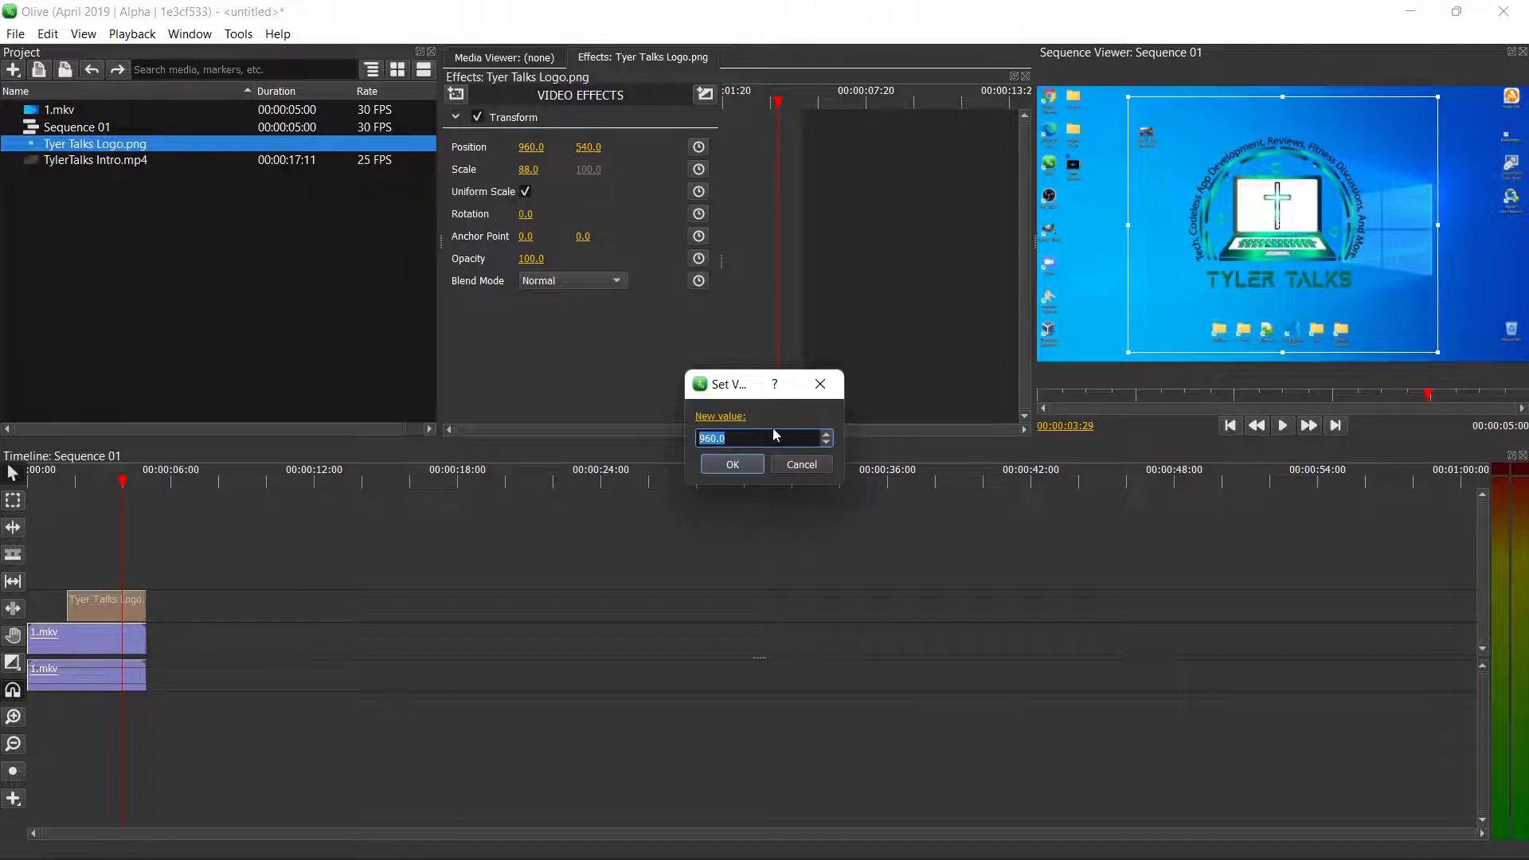
pyautogui.click(801, 464)
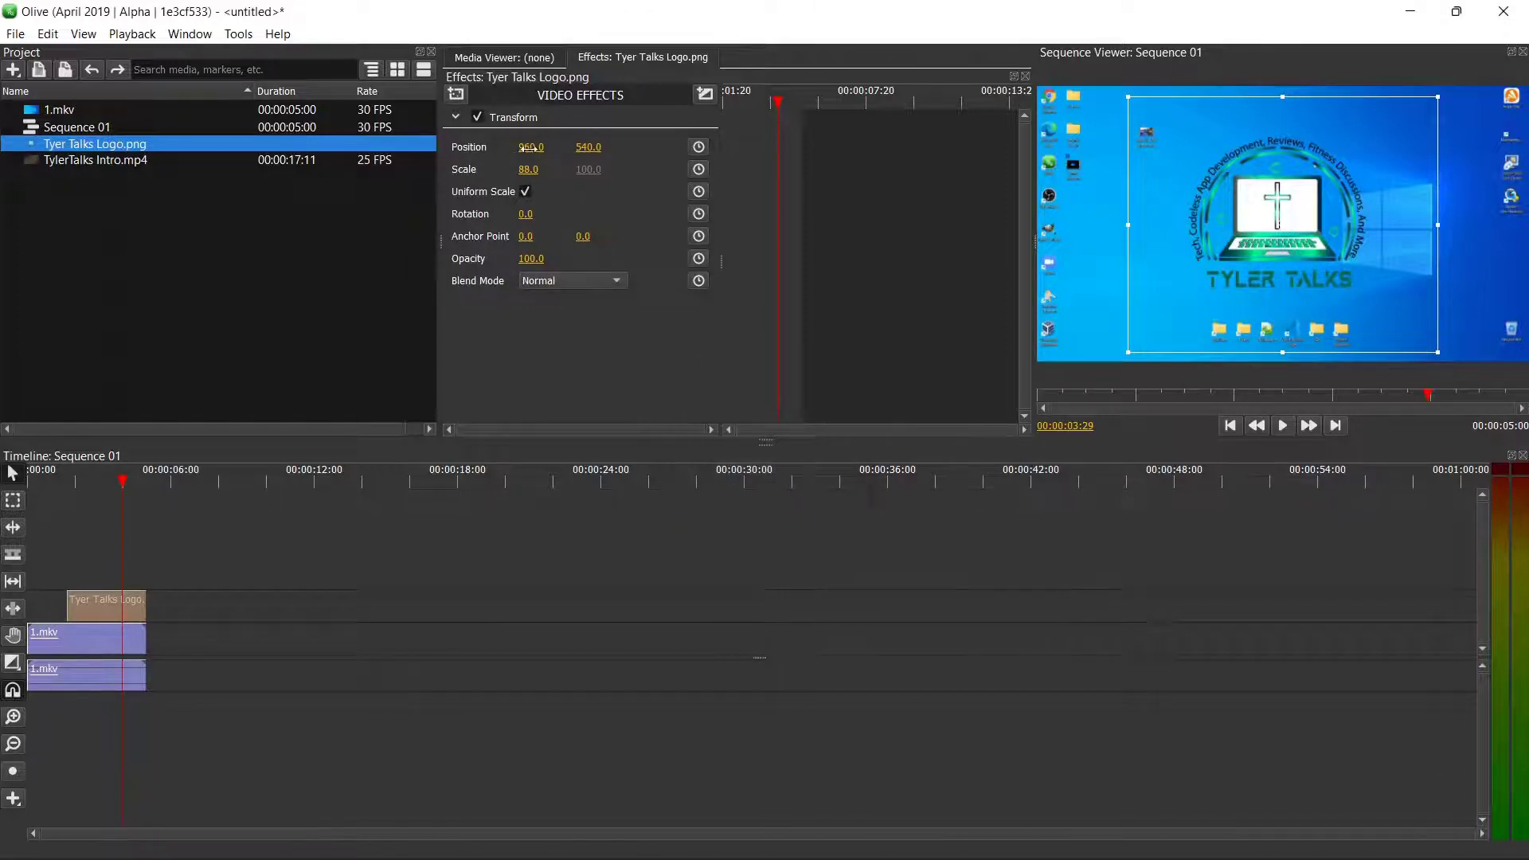
# Step: Set the logo's Scale to 51.0 and Position to 1643.0, 918.0 in the lower-right corner
pyautogui.moveTo(530, 147)
pyautogui.mouseDown()
pyautogui.moveTo(643, 147)
pyautogui.moveTo(548, 146)
pyautogui.mouseUp()
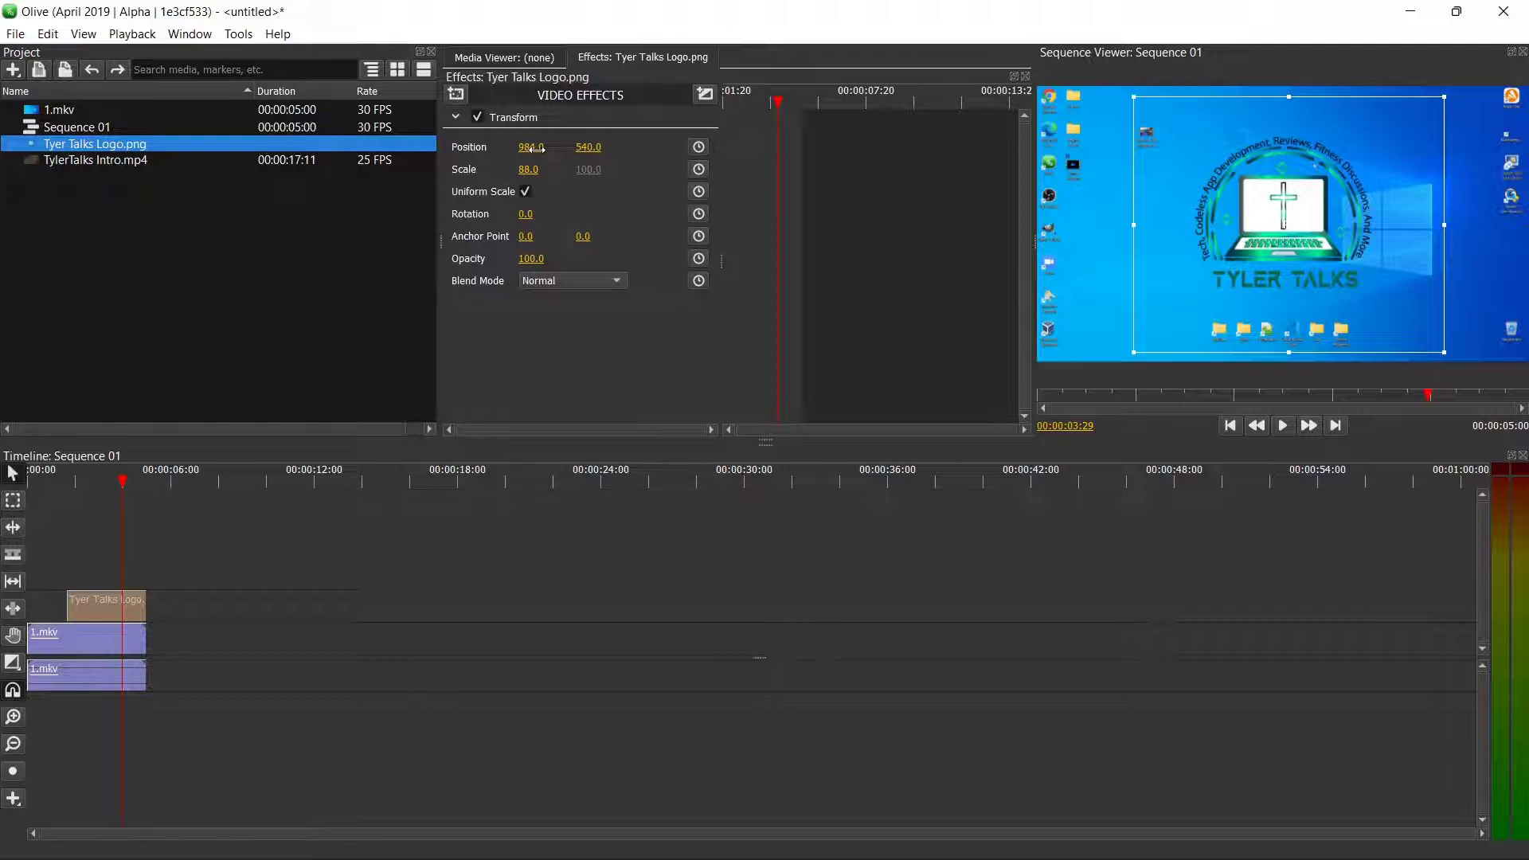
pyautogui.moveTo(533, 148); pyautogui.dragTo(990, 148)
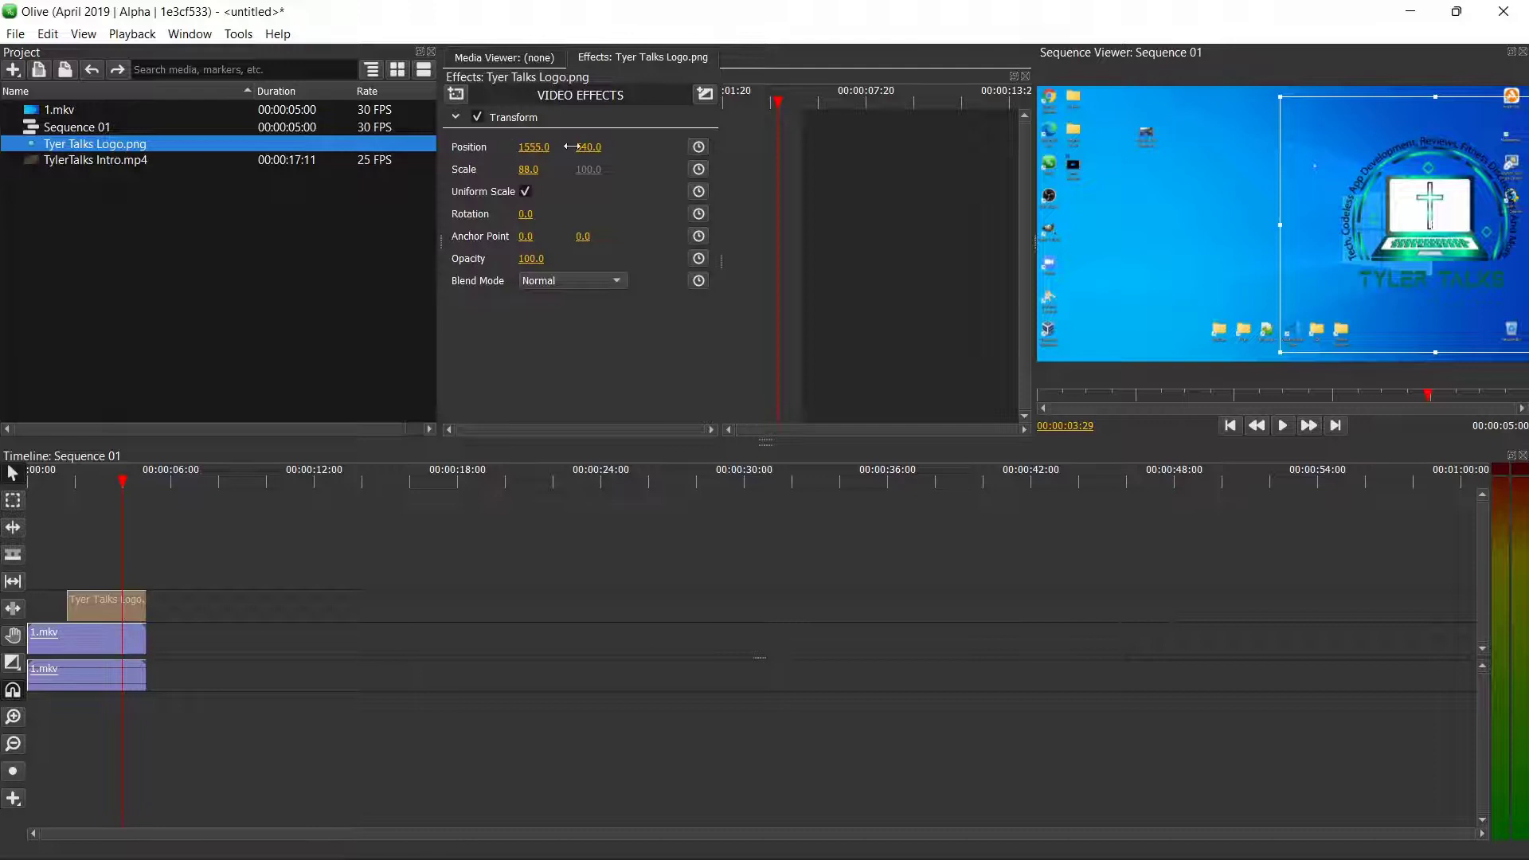
pyautogui.moveTo(581, 148); pyautogui.dragTo(774, 148)
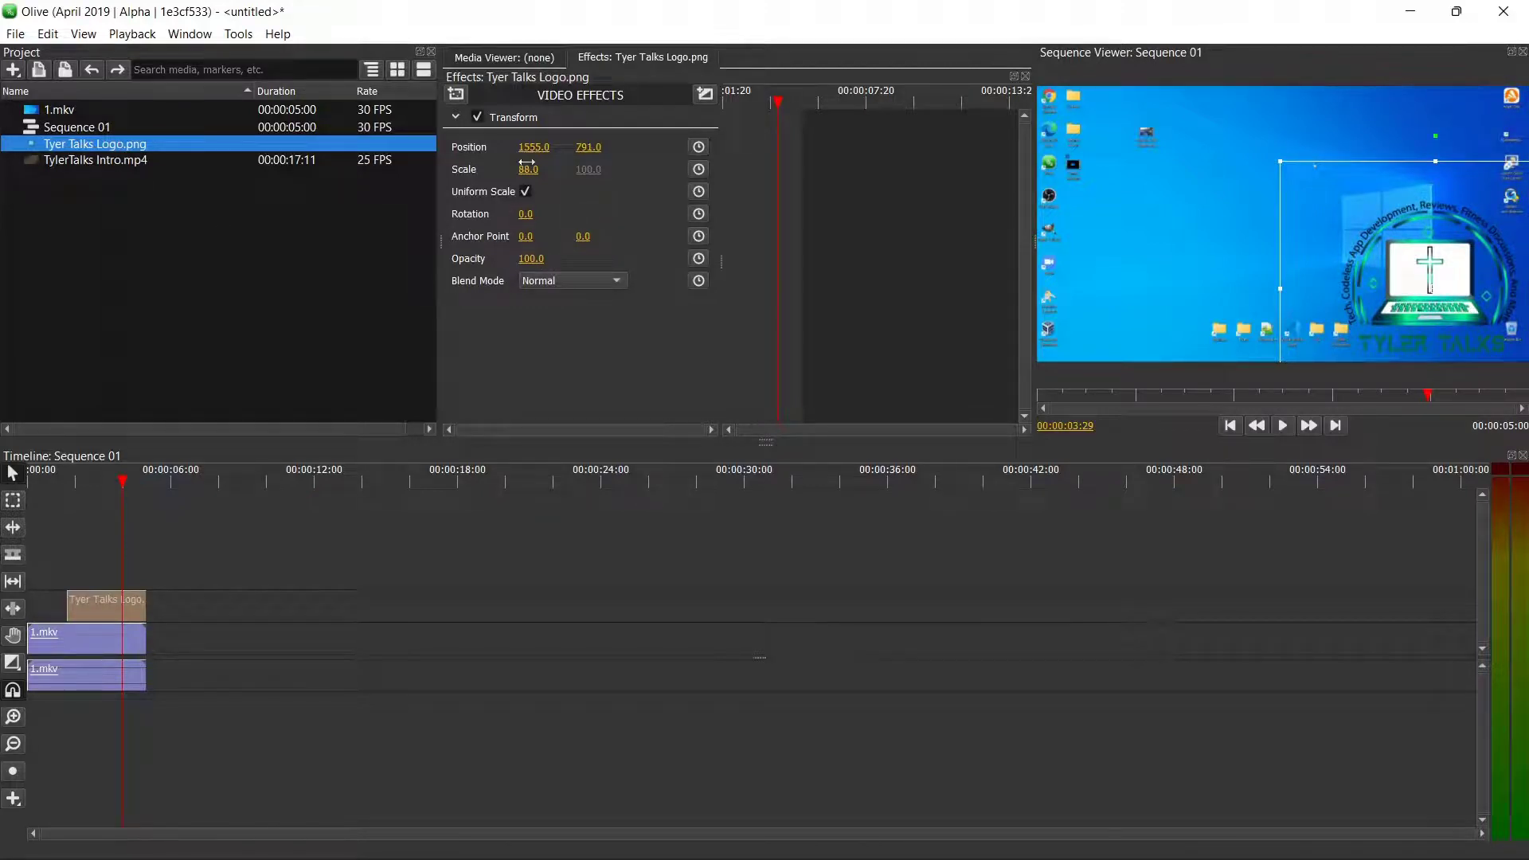
pyautogui.moveTo(527, 169)
pyautogui.mouseDown()
pyautogui.moveTo(476, 169)
pyautogui.moveTo(579, 146)
pyautogui.moveTo(541, 146)
pyautogui.mouseUp()
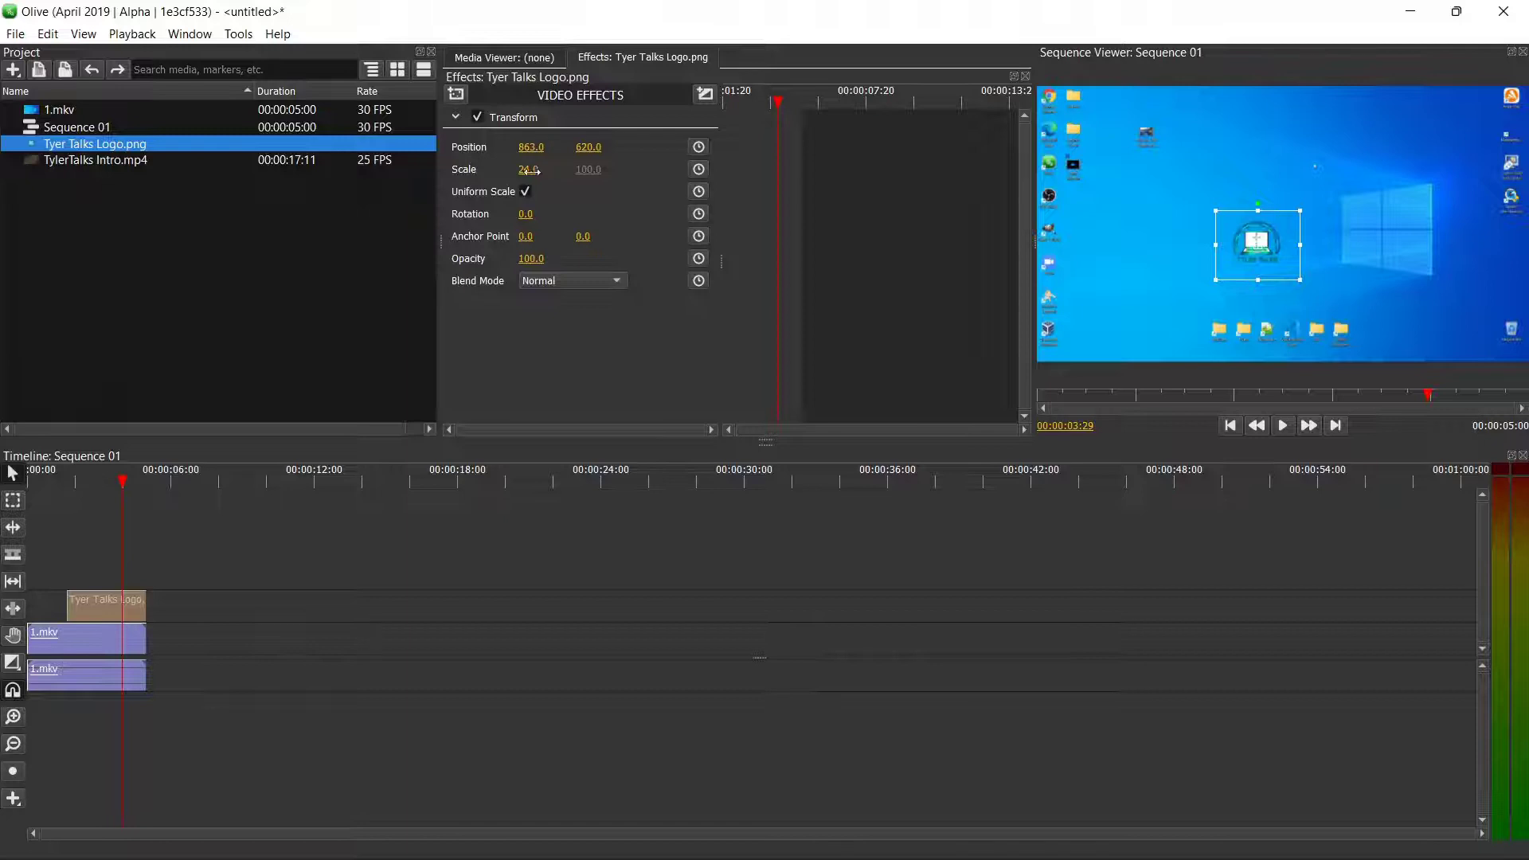
pyautogui.moveTo(529, 171); pyautogui.dragTo(764, 147)
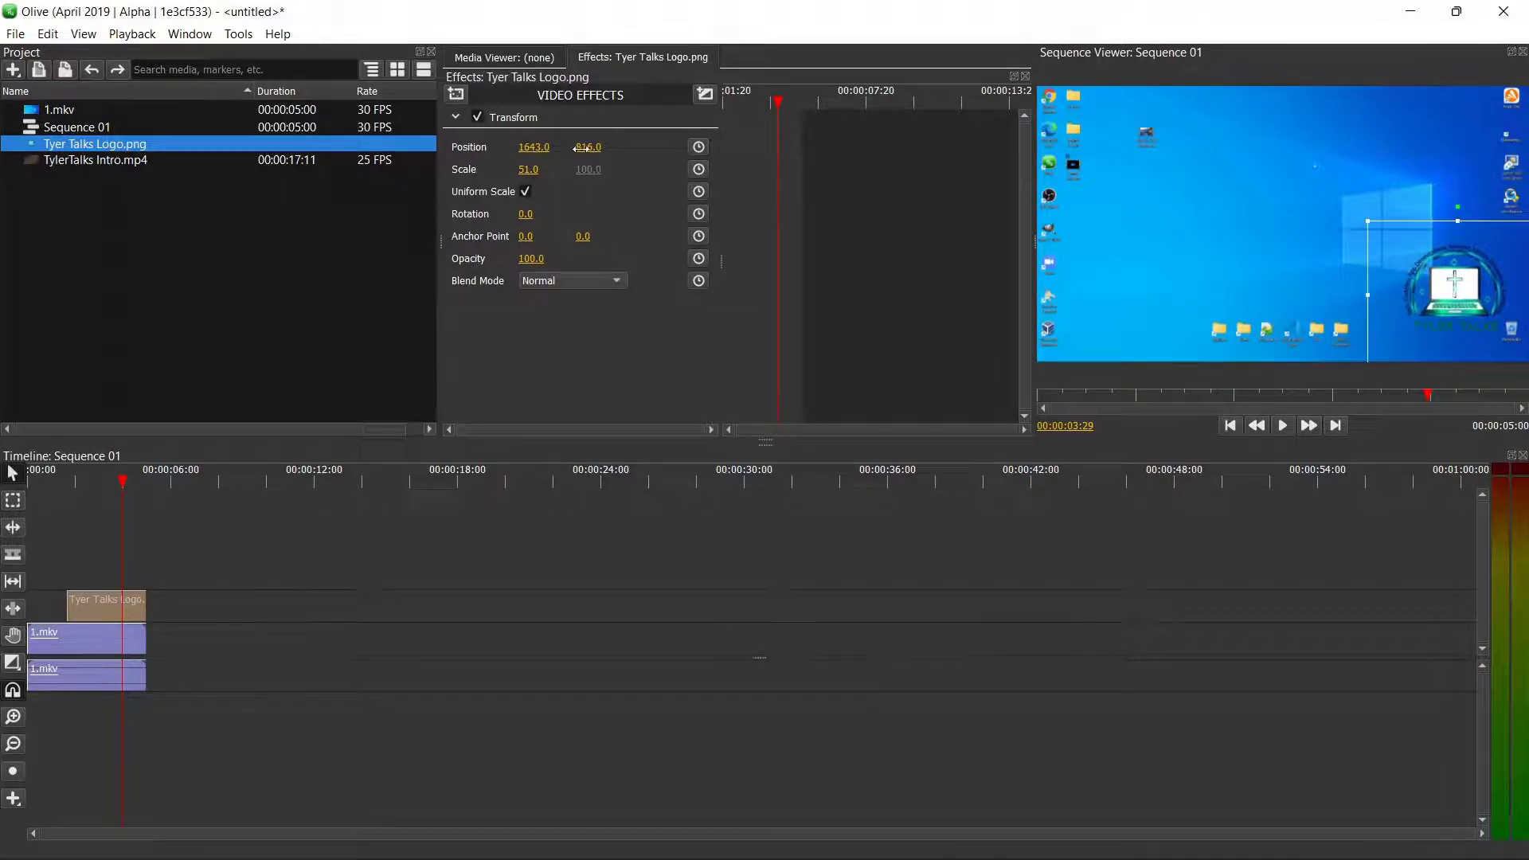
pyautogui.moveTo(578, 148); pyautogui.dragTo(578, 148)
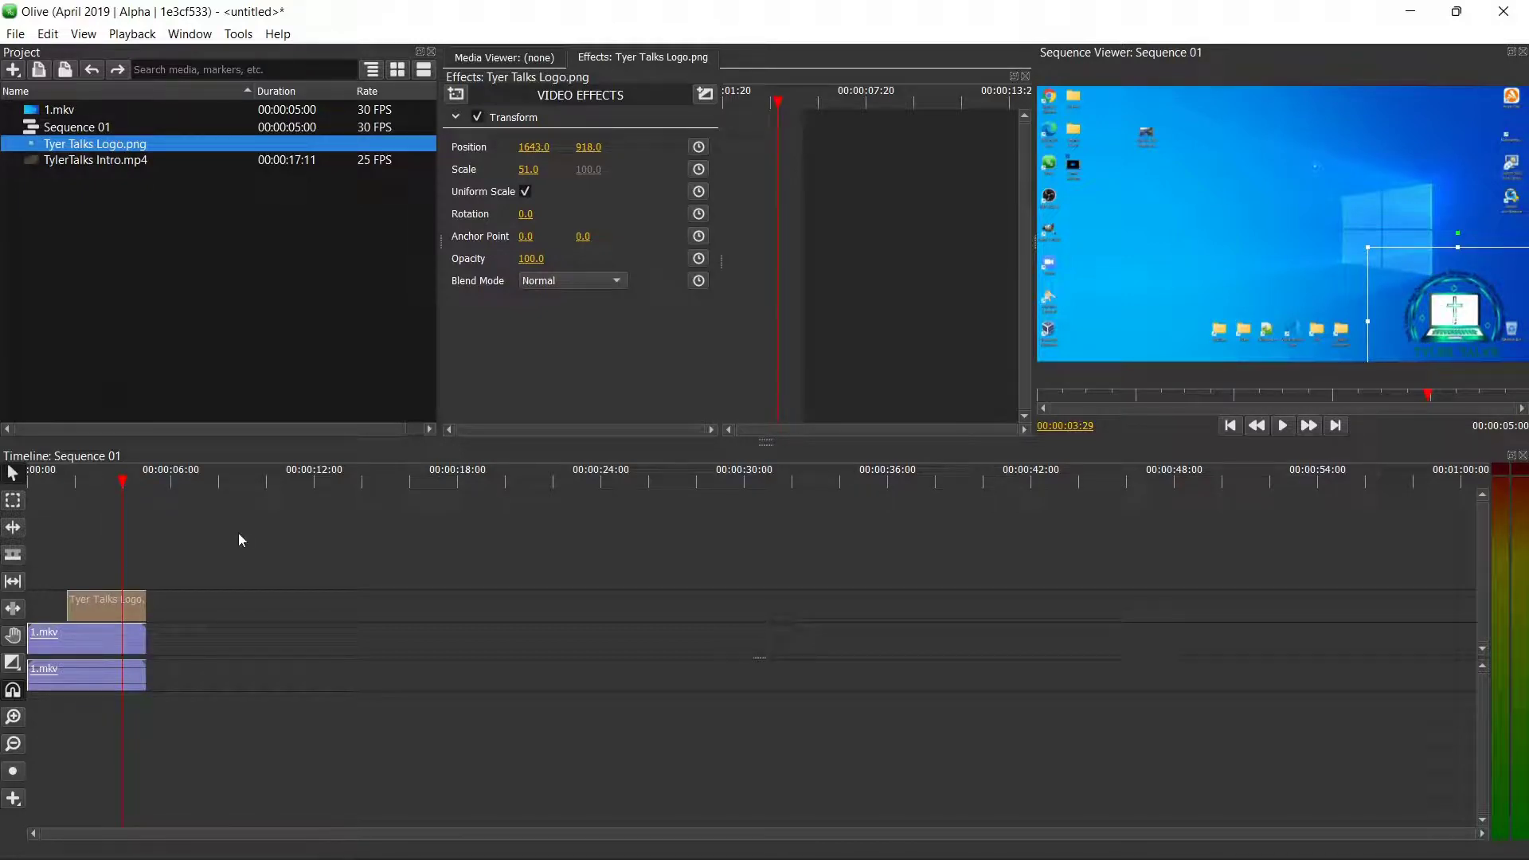
pyautogui.click(128, 161)
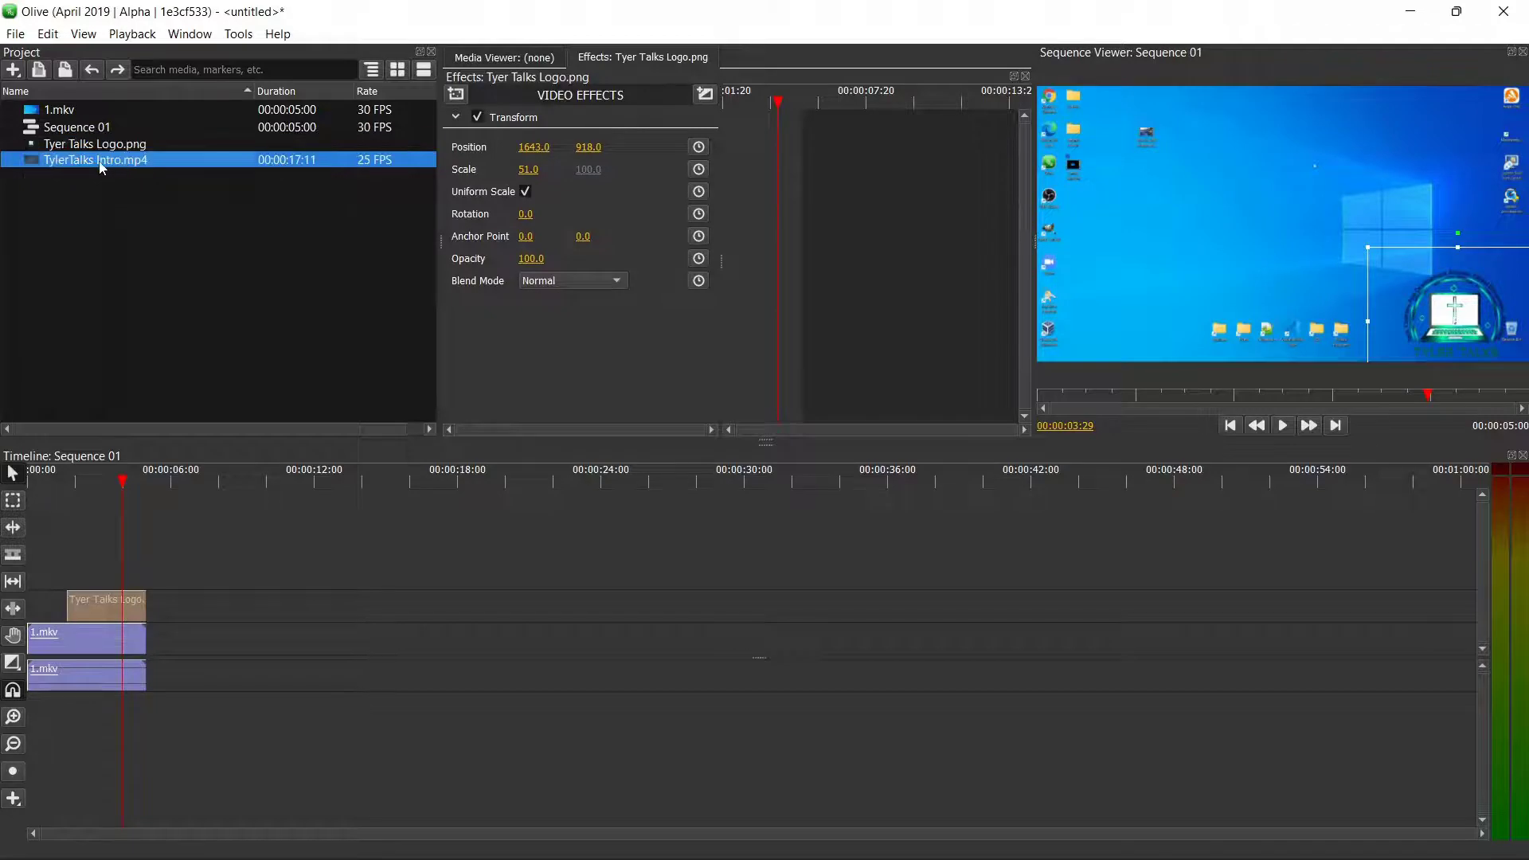
# Step: Add TylerTalks Intro.mp4 after 1.mkv, set its volume to -25.0 dB, and play the sequence
pyautogui.moveTo(102, 167); pyautogui.dragTo(190, 646)
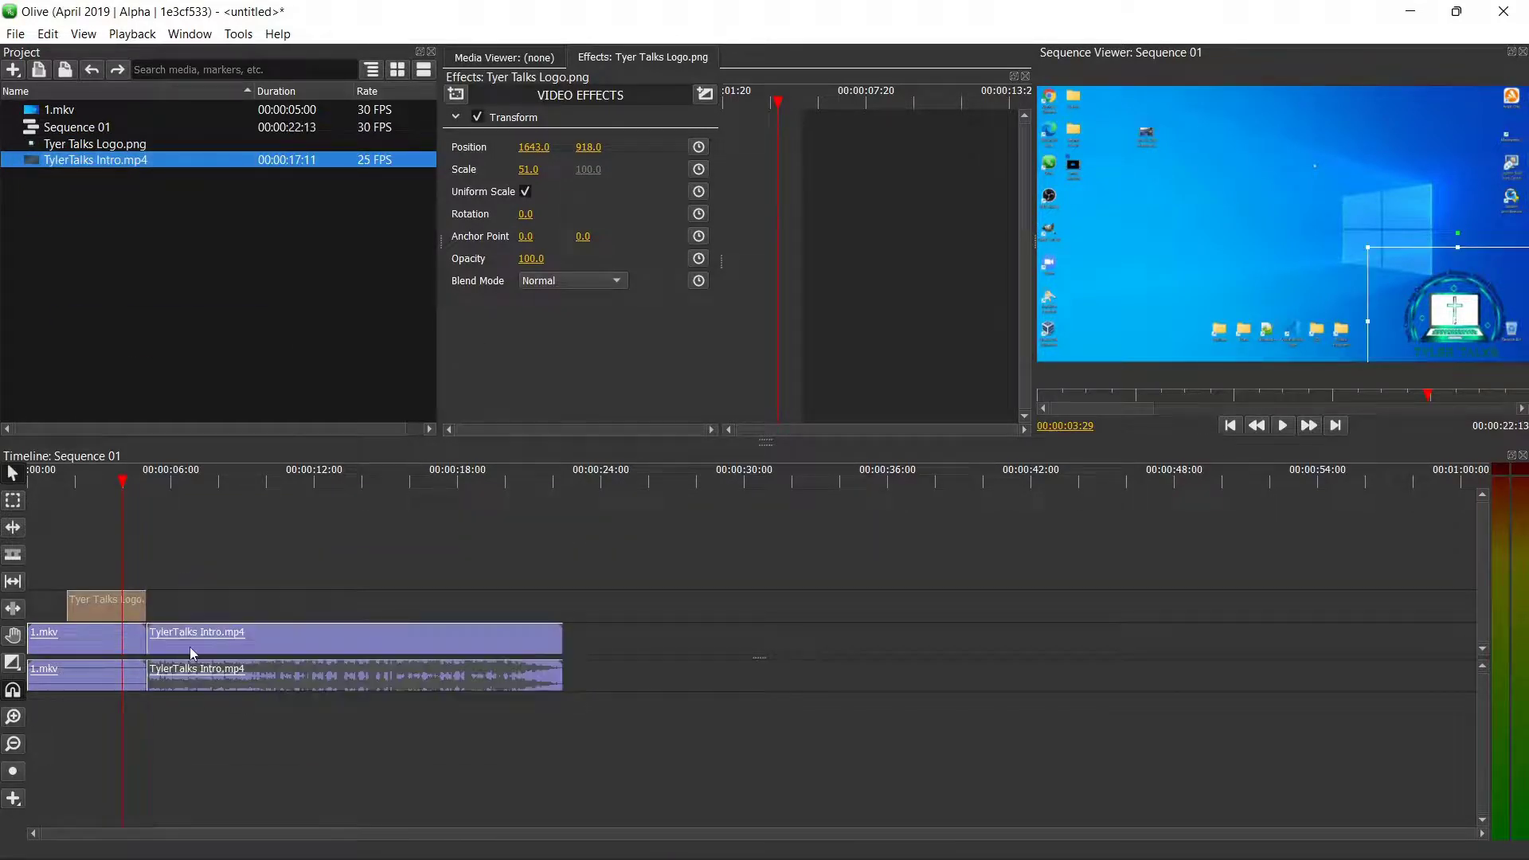
pyautogui.click(413, 642)
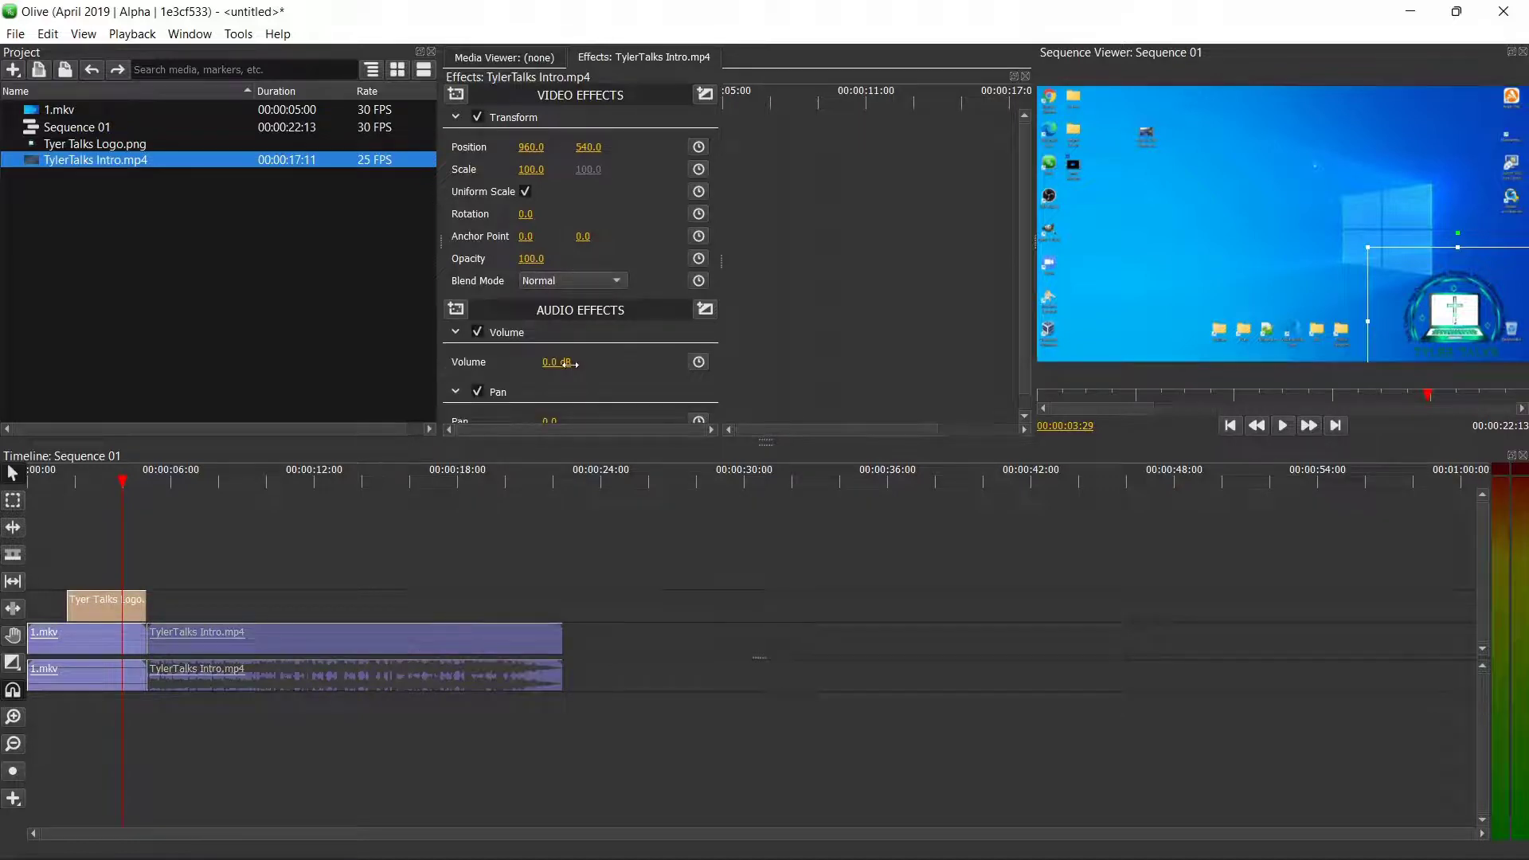
pyautogui.moveTo(565, 362); pyautogui.dragTo(510, 364)
pyautogui.click(562, 361)
pyautogui.write('-')
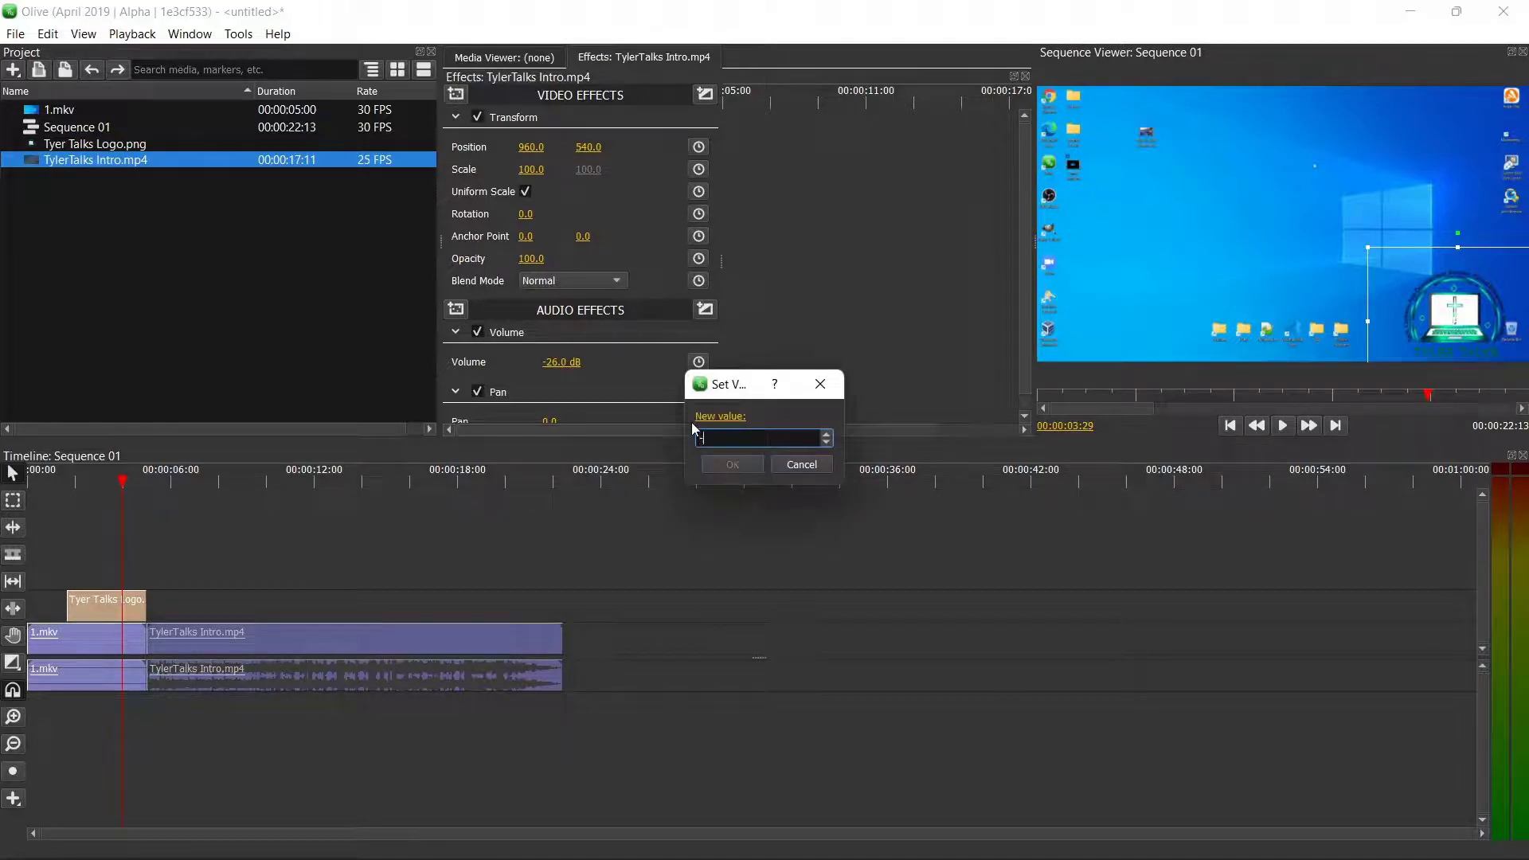
pyautogui.write('25.0')
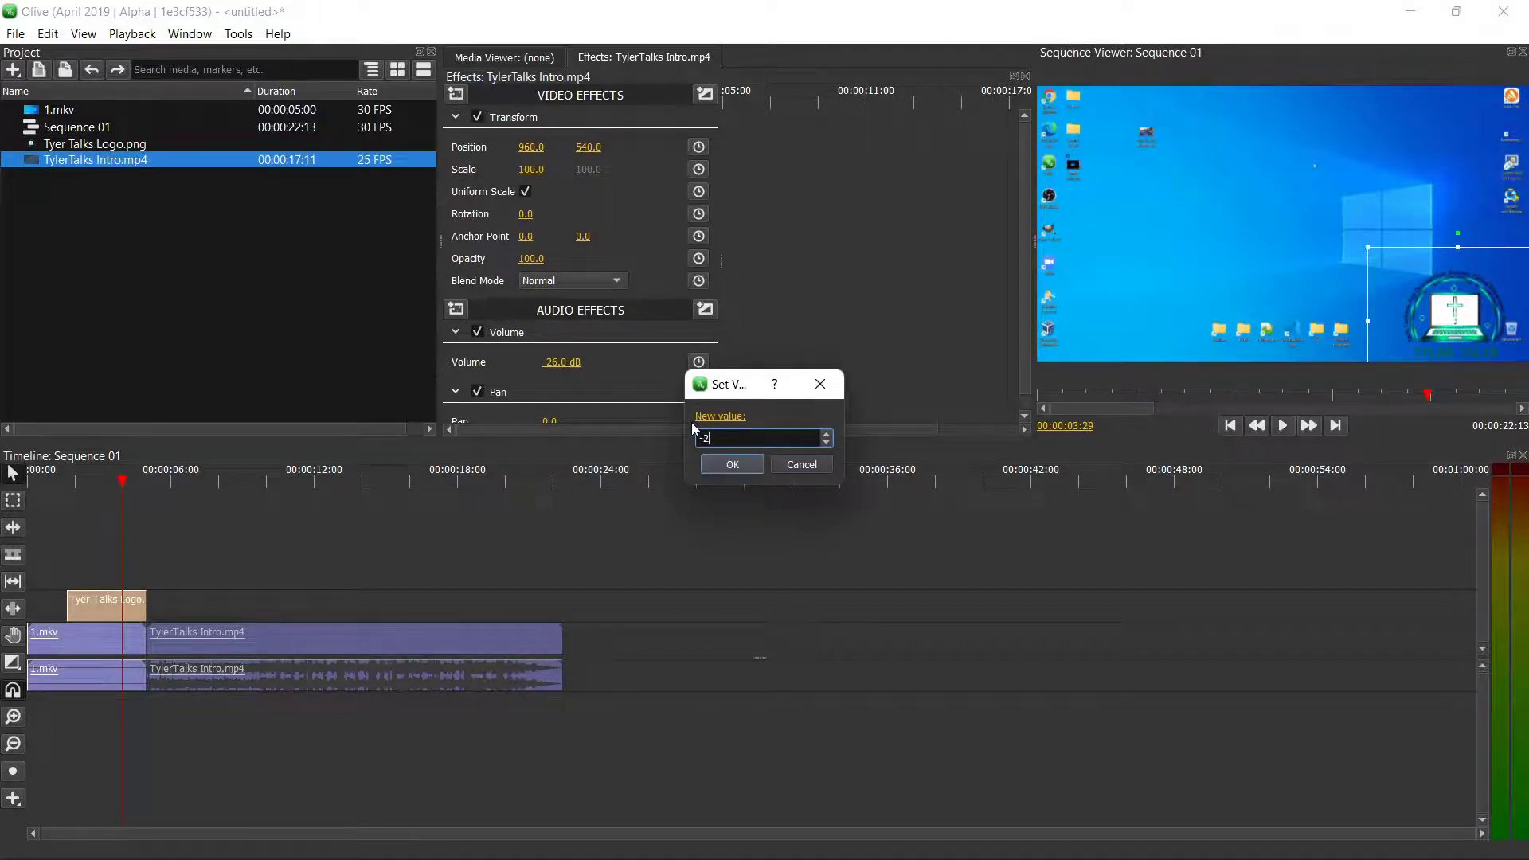
pyautogui.click(732, 464)
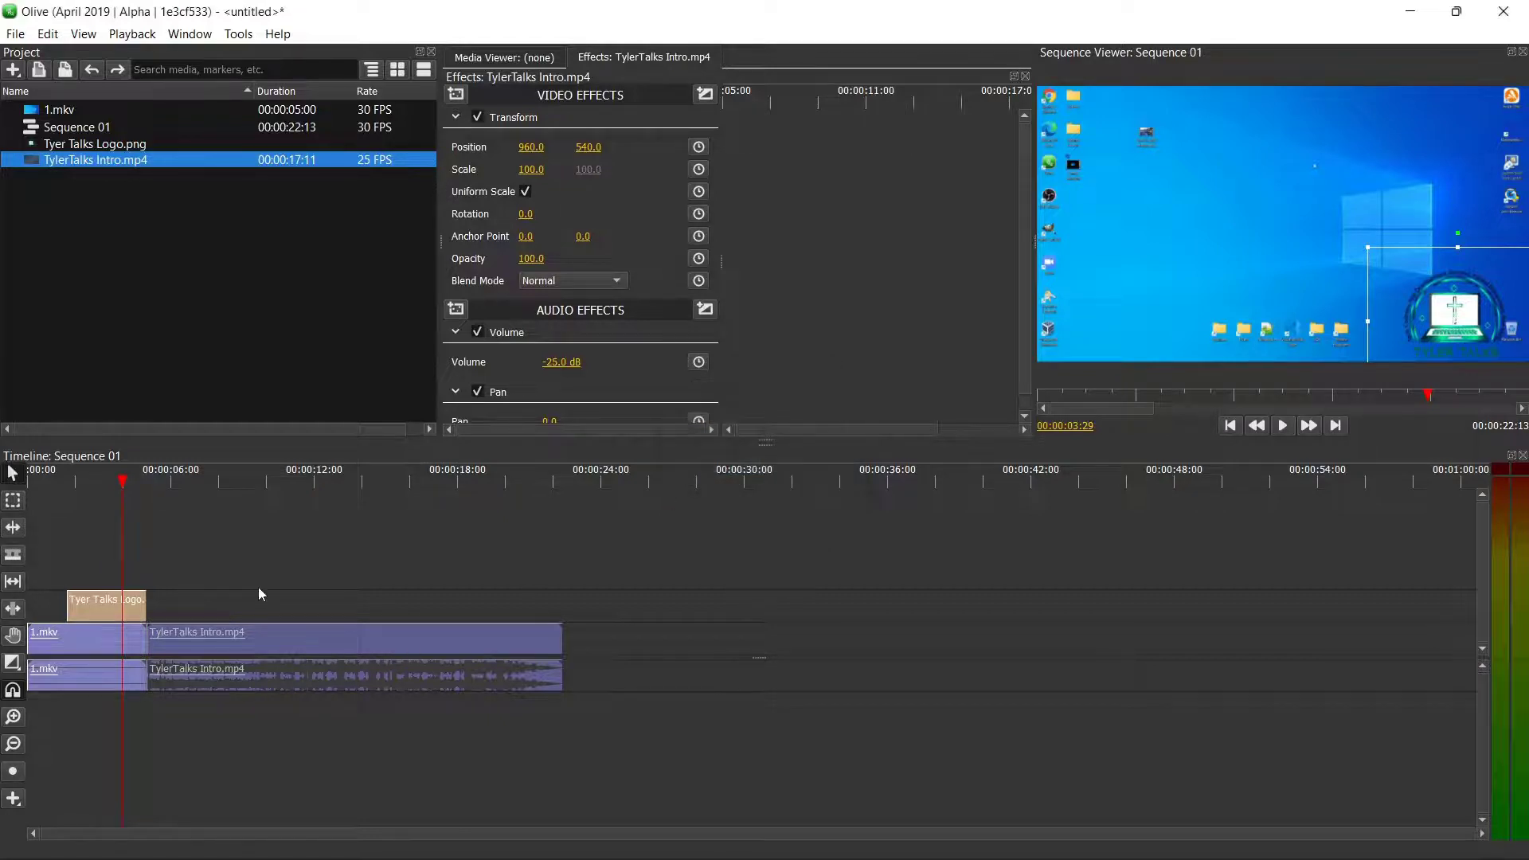
pyautogui.click(1283, 426)
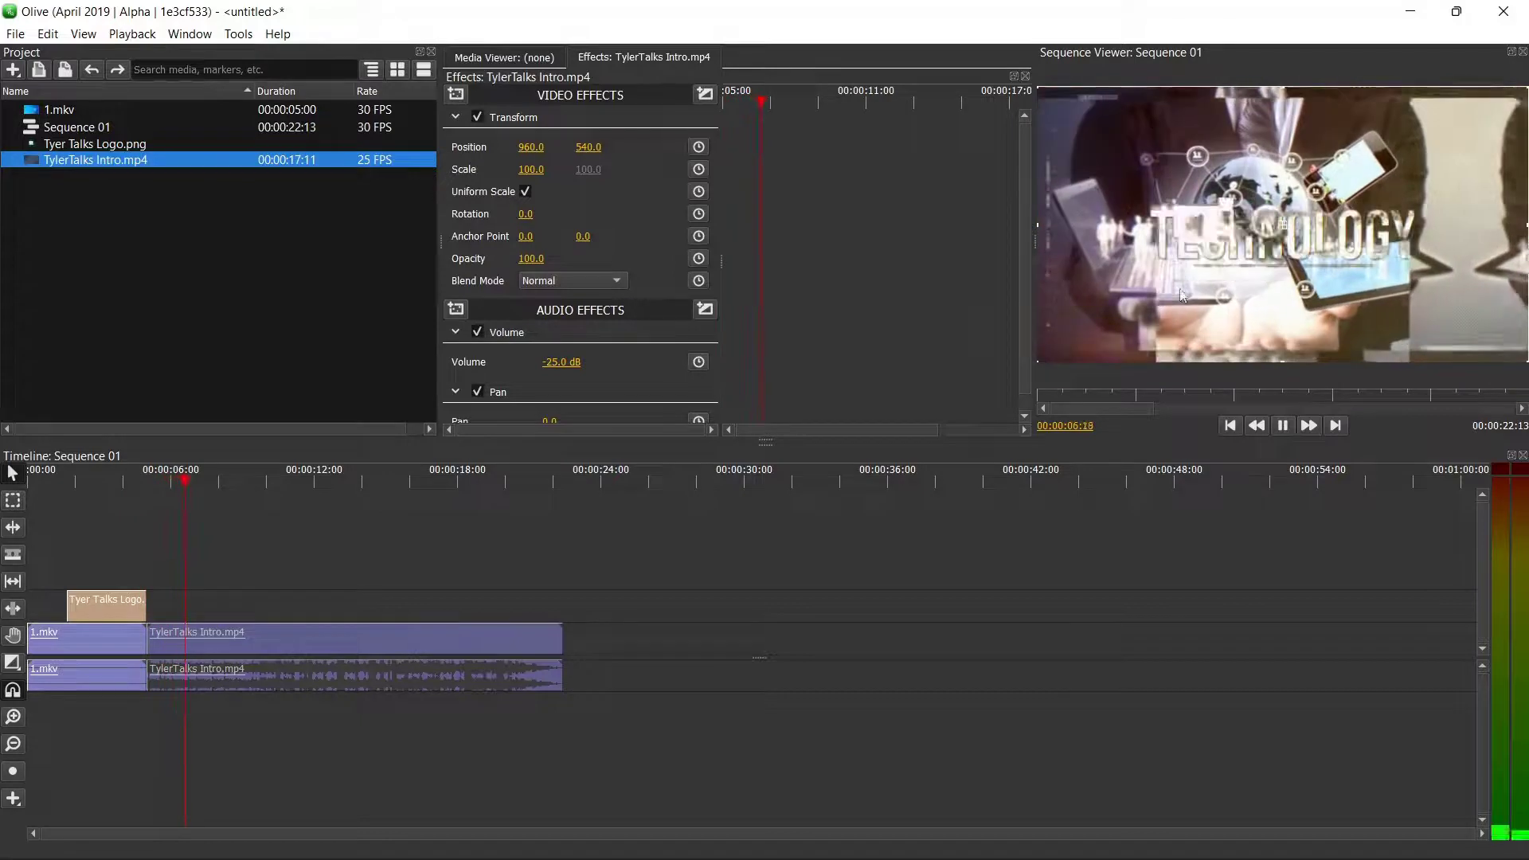
# Step: Drag the TylerTalks Intro clips up a track so they start about 4 seconds in
pyautogui.click(1283, 426)
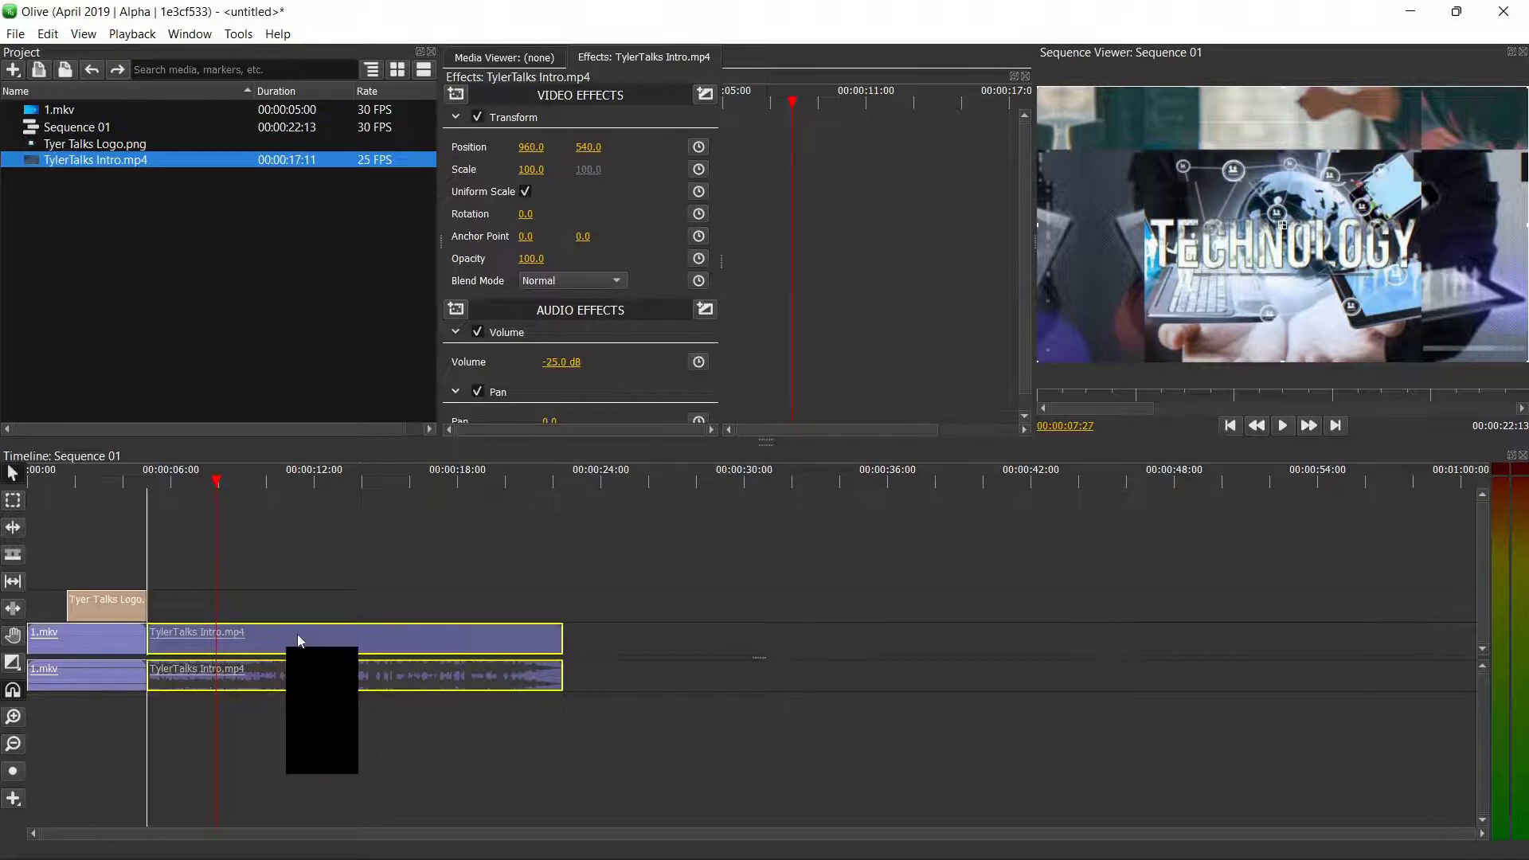
pyautogui.moveTo(298, 635)
pyautogui.mouseDown()
pyautogui.moveTo(256, 575)
pyautogui.moveTo(285, 622)
pyautogui.moveTo(263, 549)
pyautogui.moveTo(226, 569)
pyautogui.moveTo(254, 643)
pyautogui.moveTo(238, 658)
pyautogui.moveTo(310, 662)
pyautogui.moveTo(251, 565)
pyautogui.moveTo(236, 586)
pyautogui.moveTo(355, 661)
pyautogui.moveTo(331, 639)
pyautogui.moveTo(316, 649)
pyautogui.mouseUp()
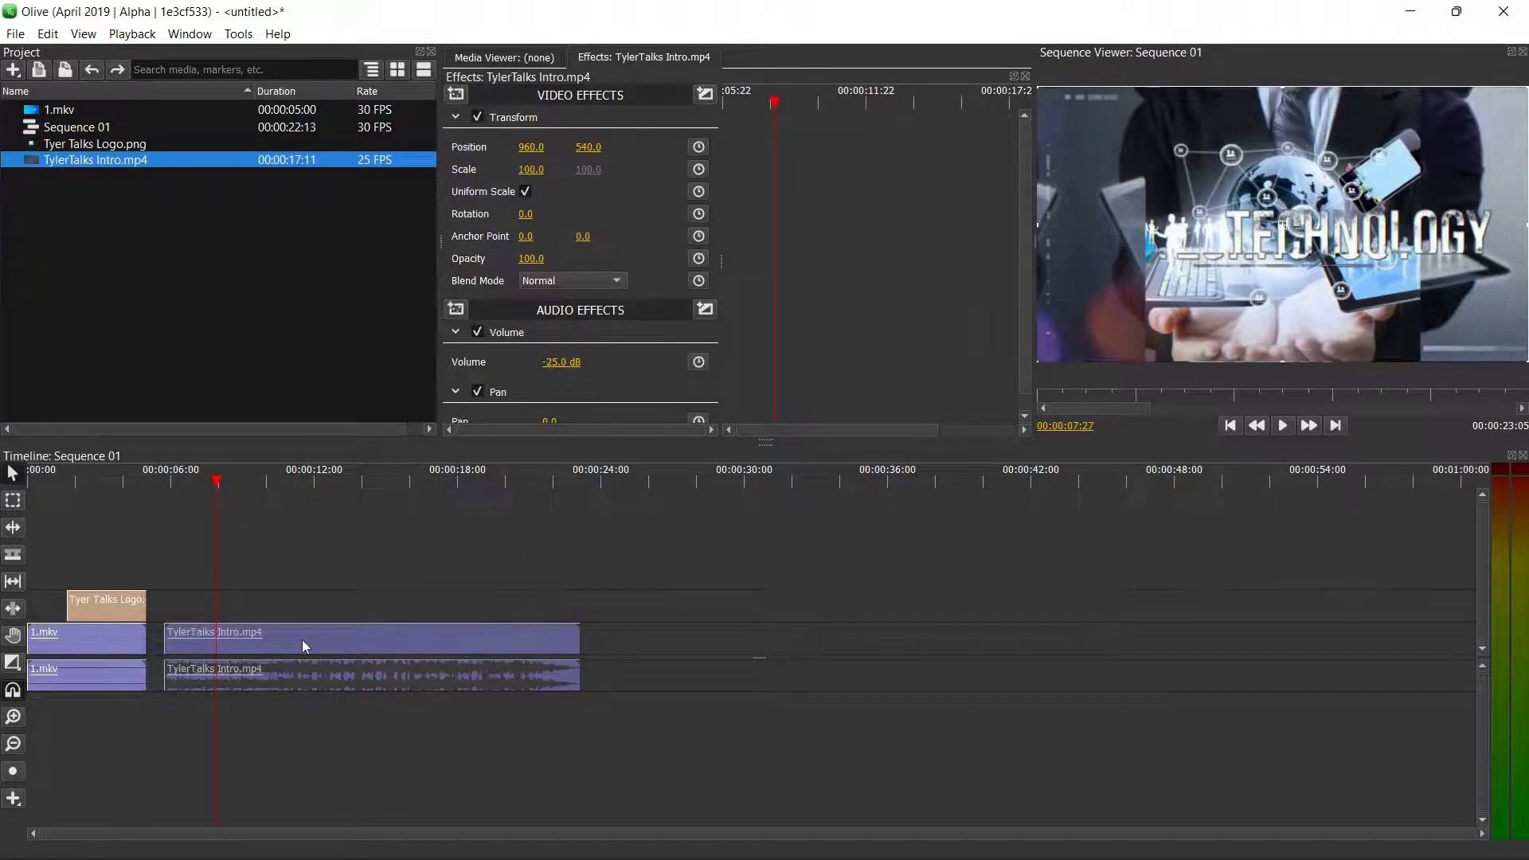
pyautogui.click(296, 637)
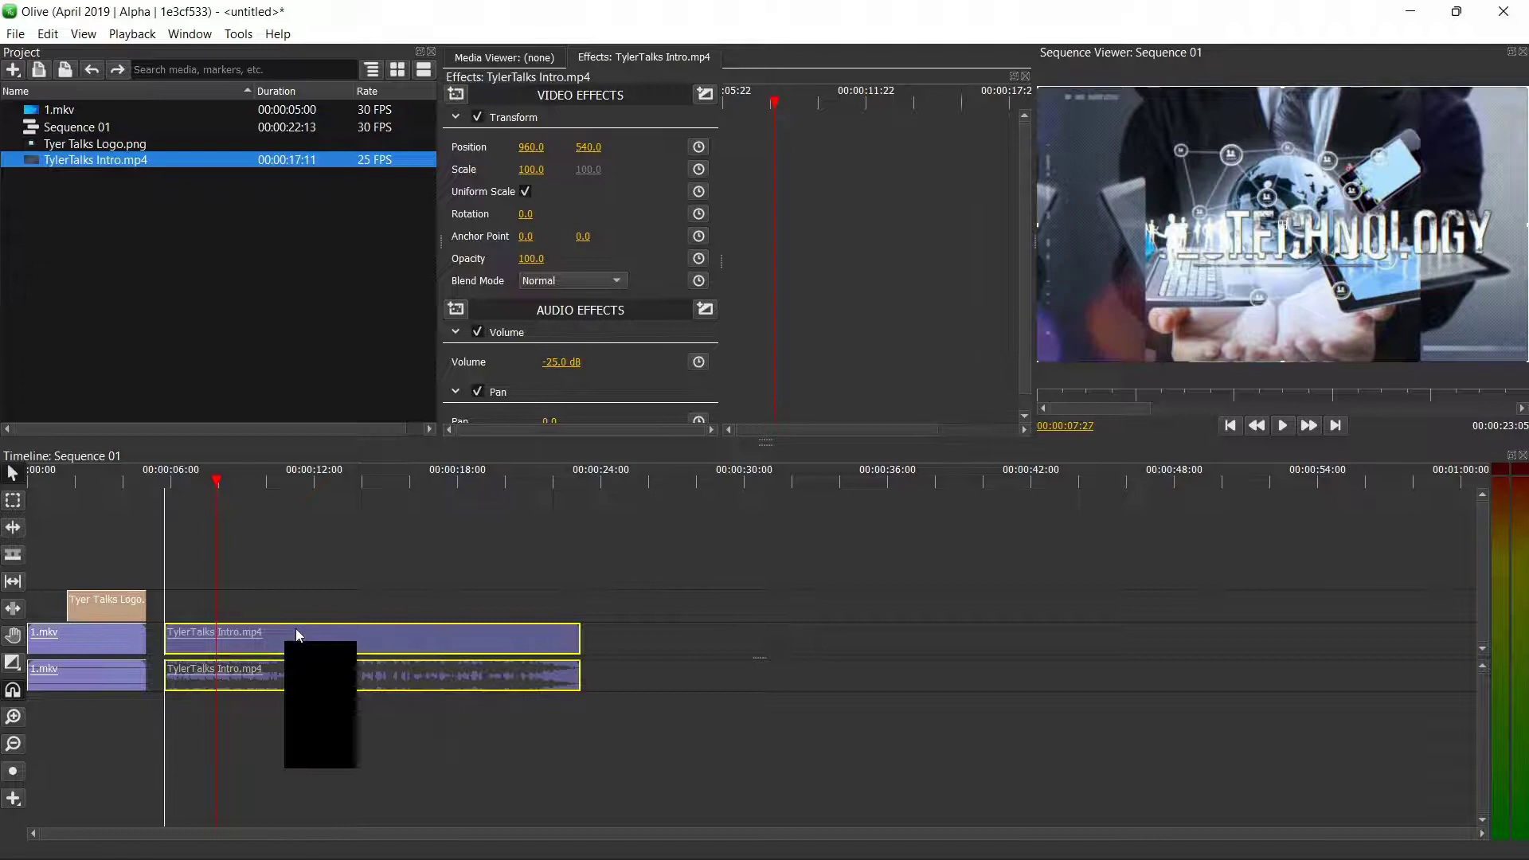
pyautogui.moveTo(296, 635); pyautogui.dragTo(192, 706)
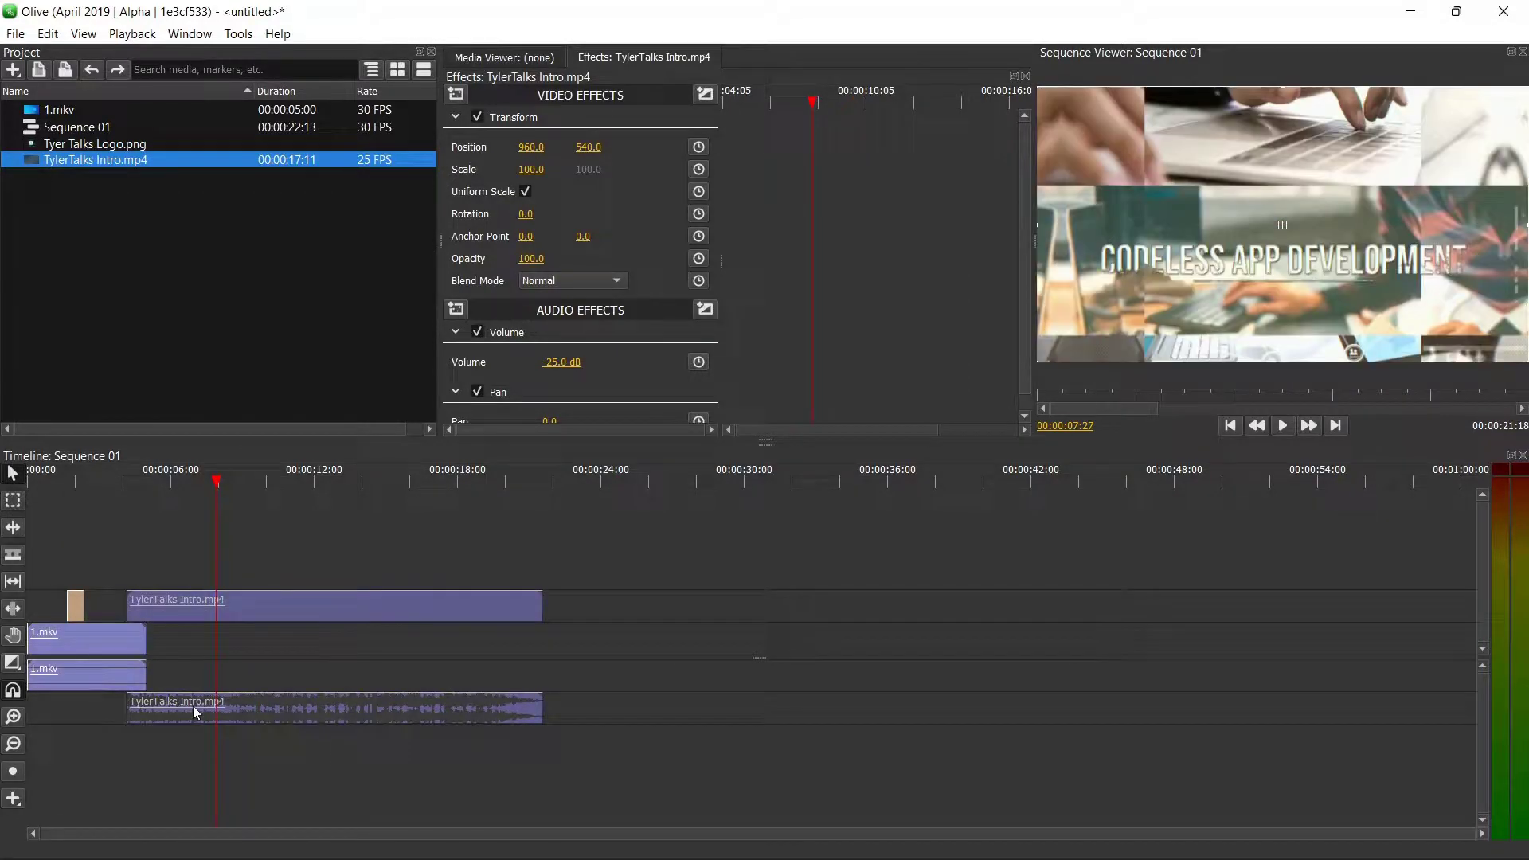
pyautogui.click(89, 643)
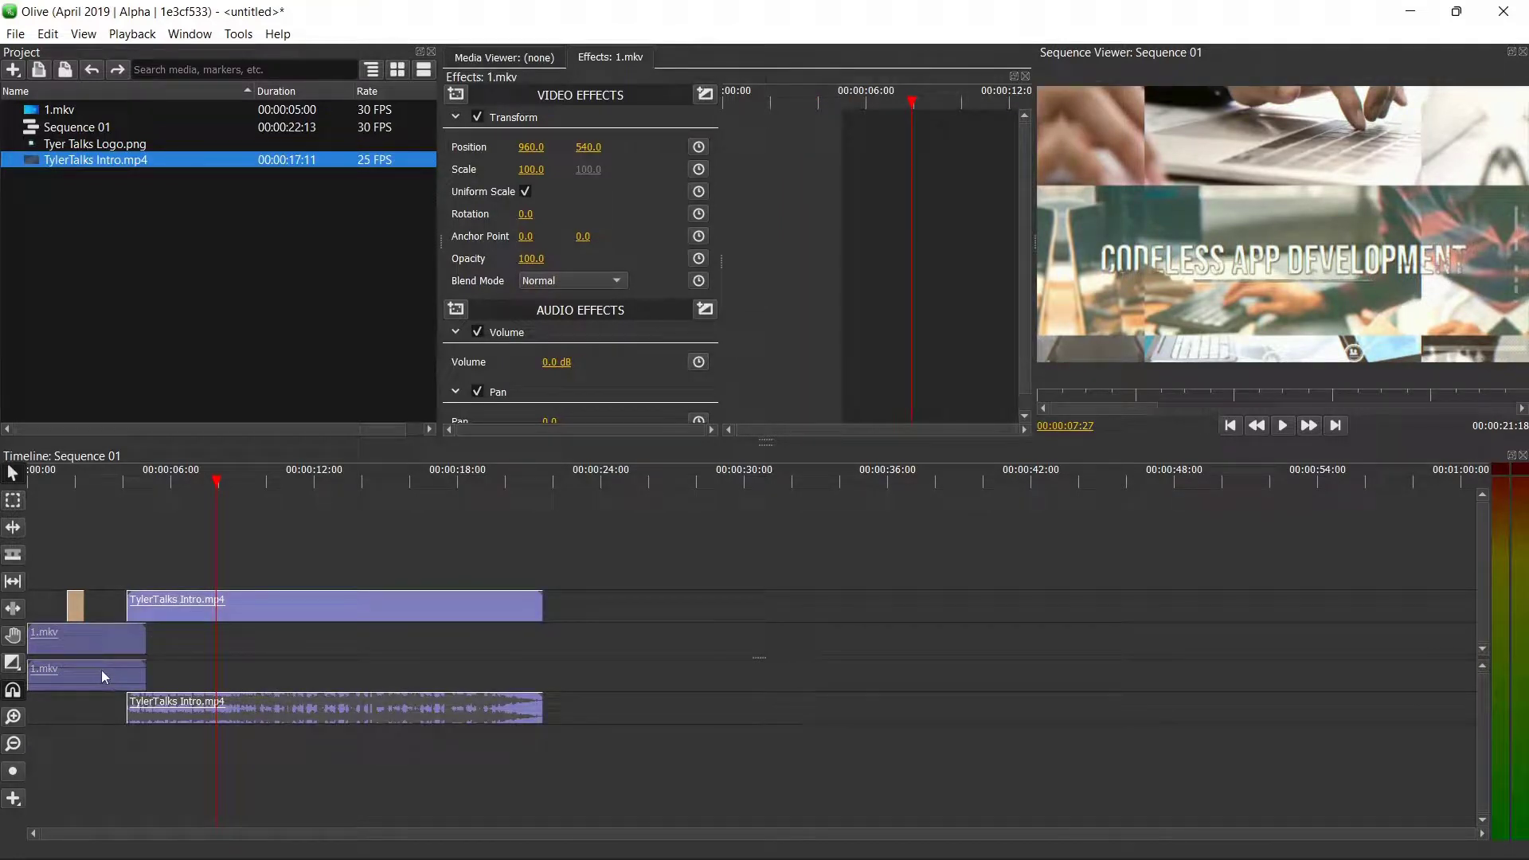
# Step: Slide the TylerTalks Intro clips left to start at 00:00:00:20, ending at 00:00:18:03
pyautogui.click(312, 605)
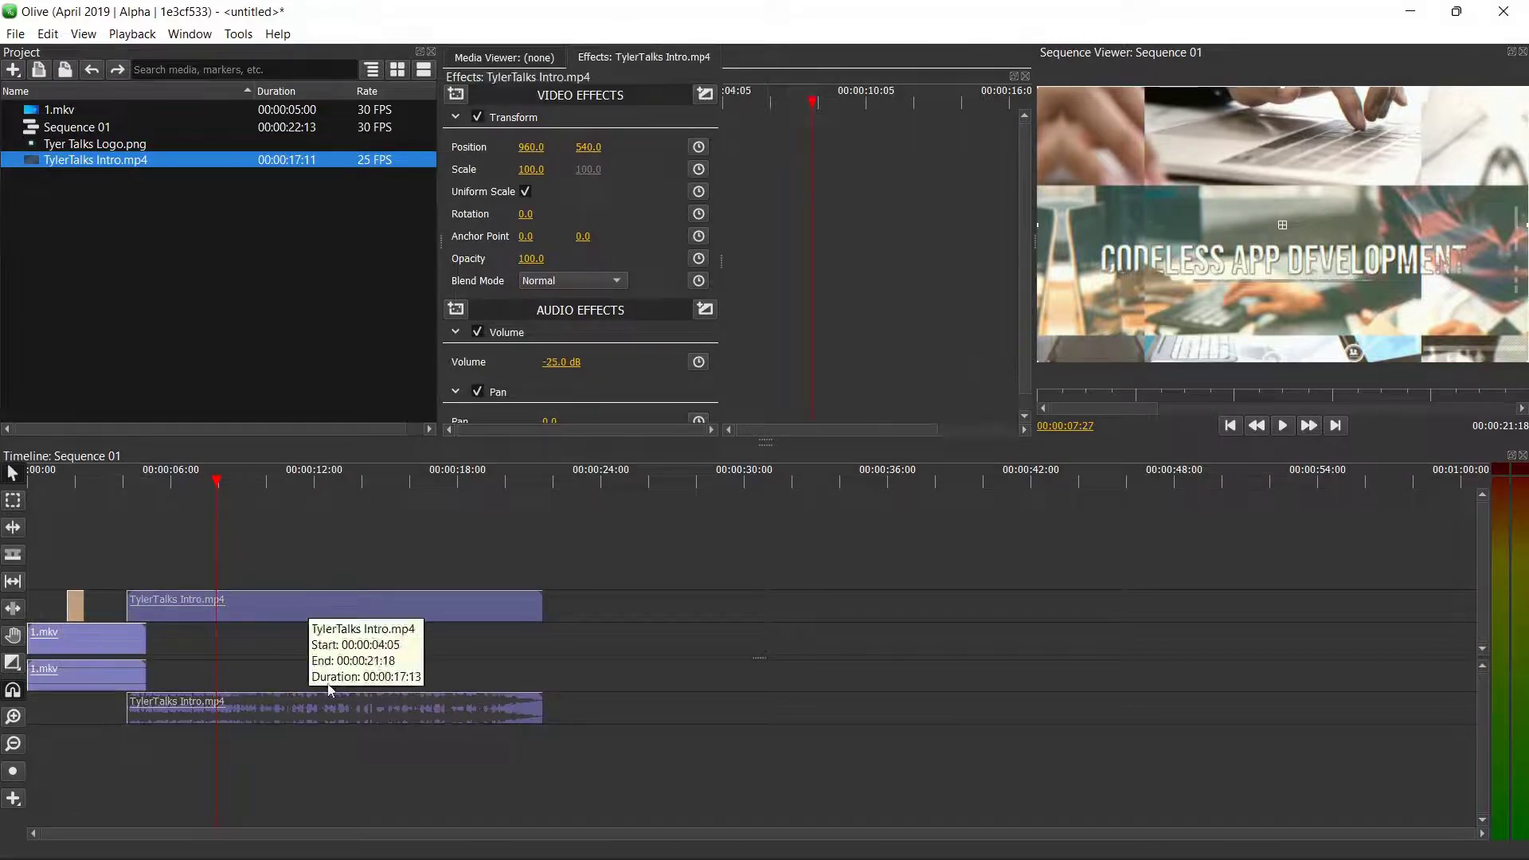
pyautogui.moveTo(321, 705); pyautogui.dragTo(381, 670)
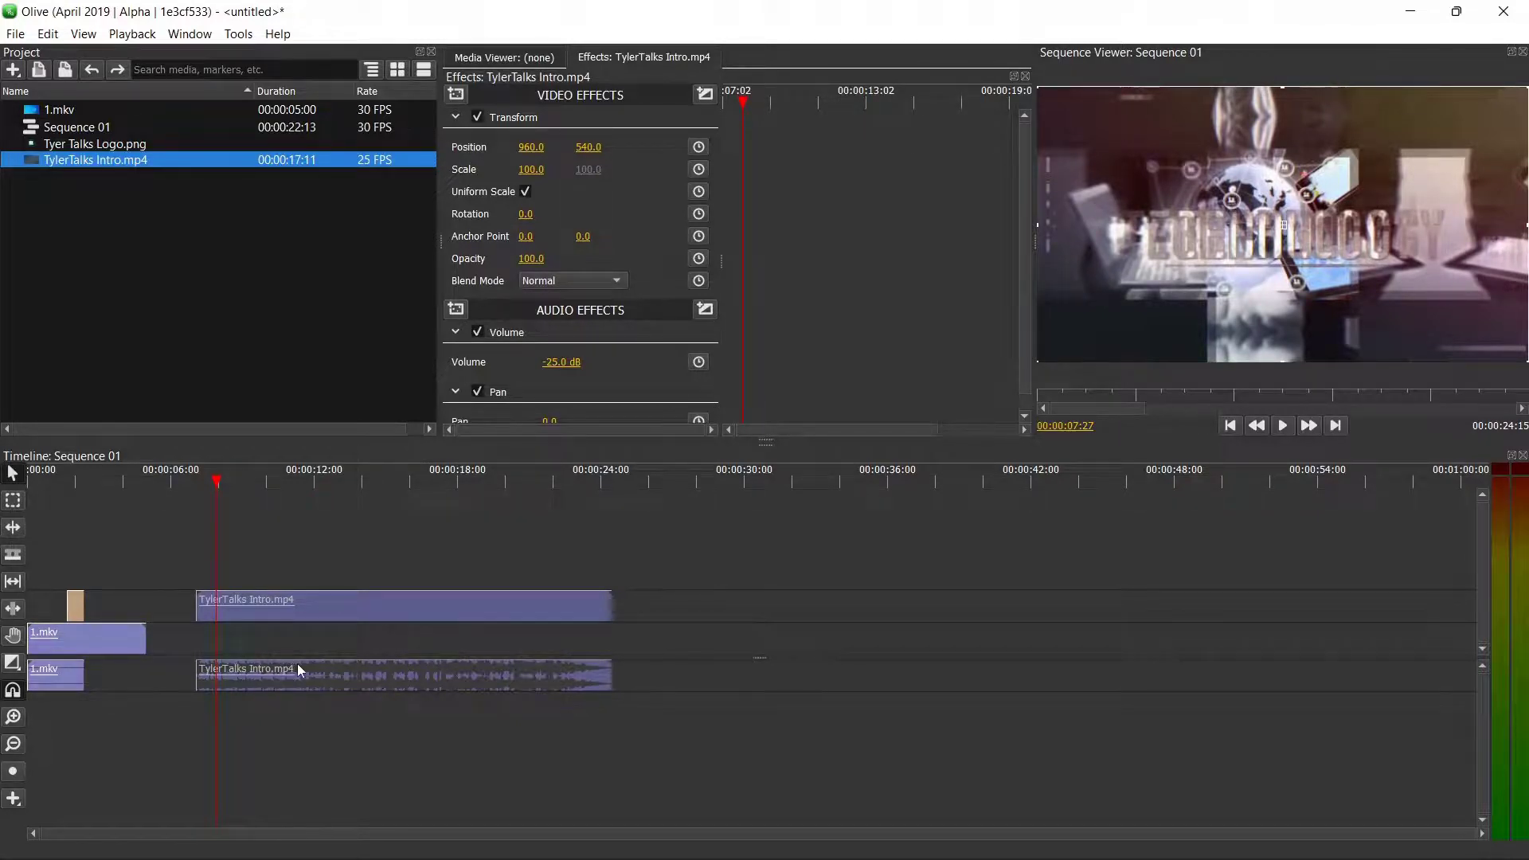
pyautogui.moveTo(298, 669); pyautogui.dragTo(146, 715)
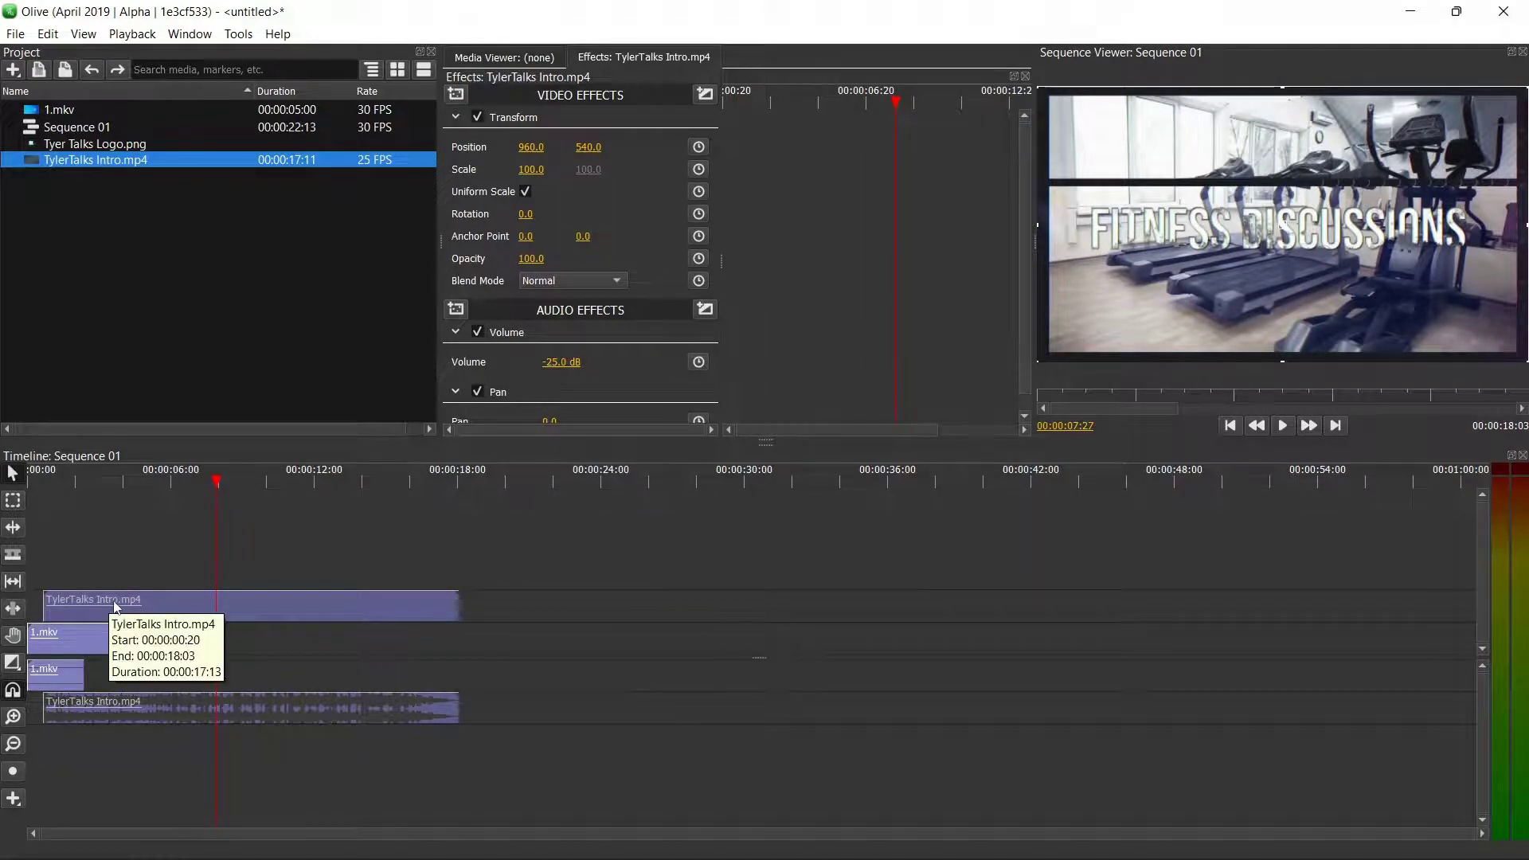
pyautogui.moveTo(132, 608)
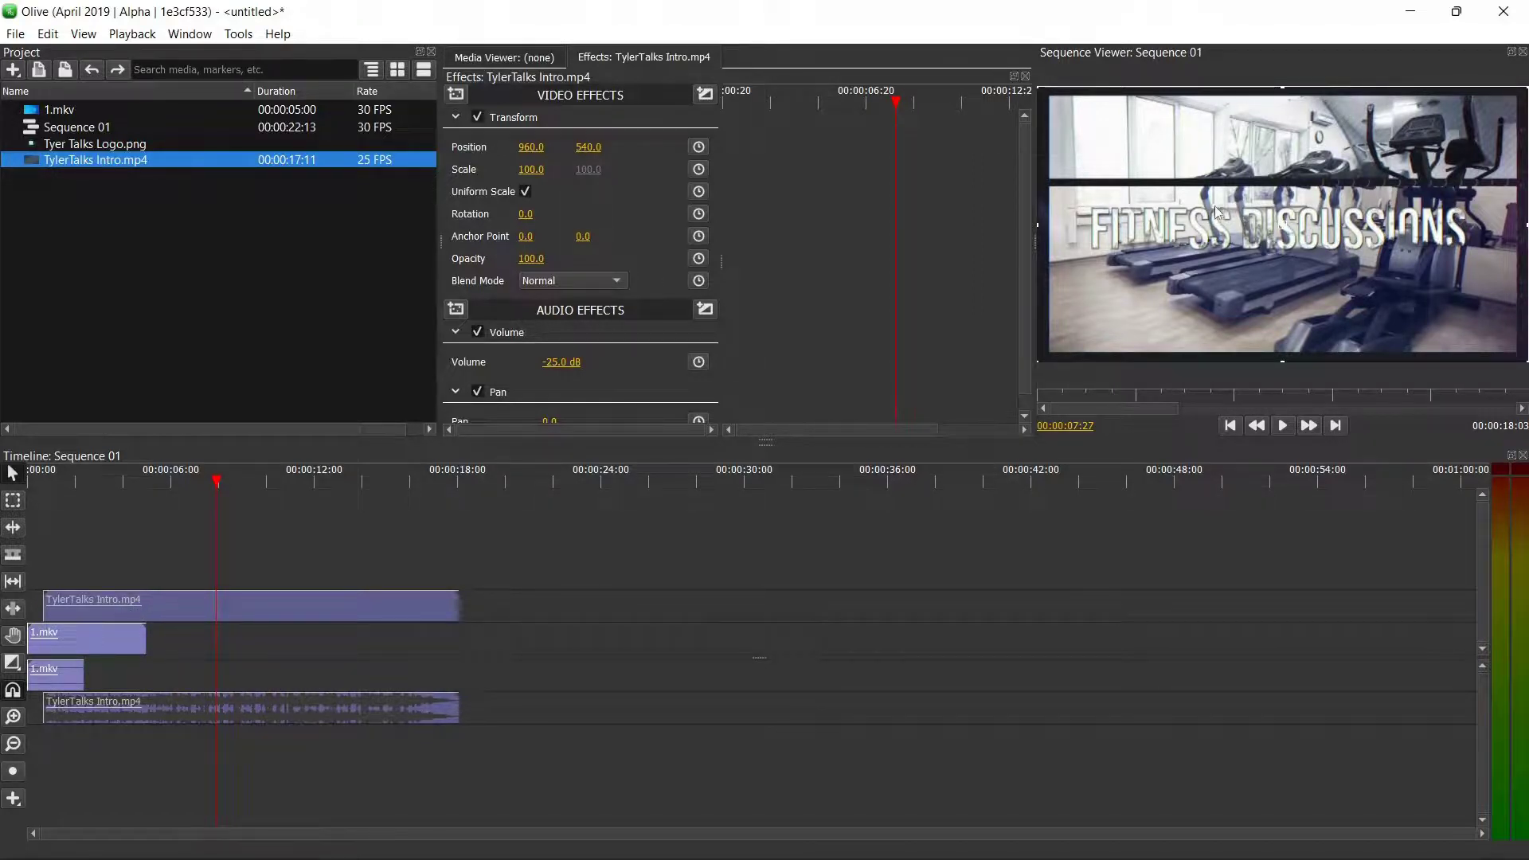
pyautogui.click(95, 649)
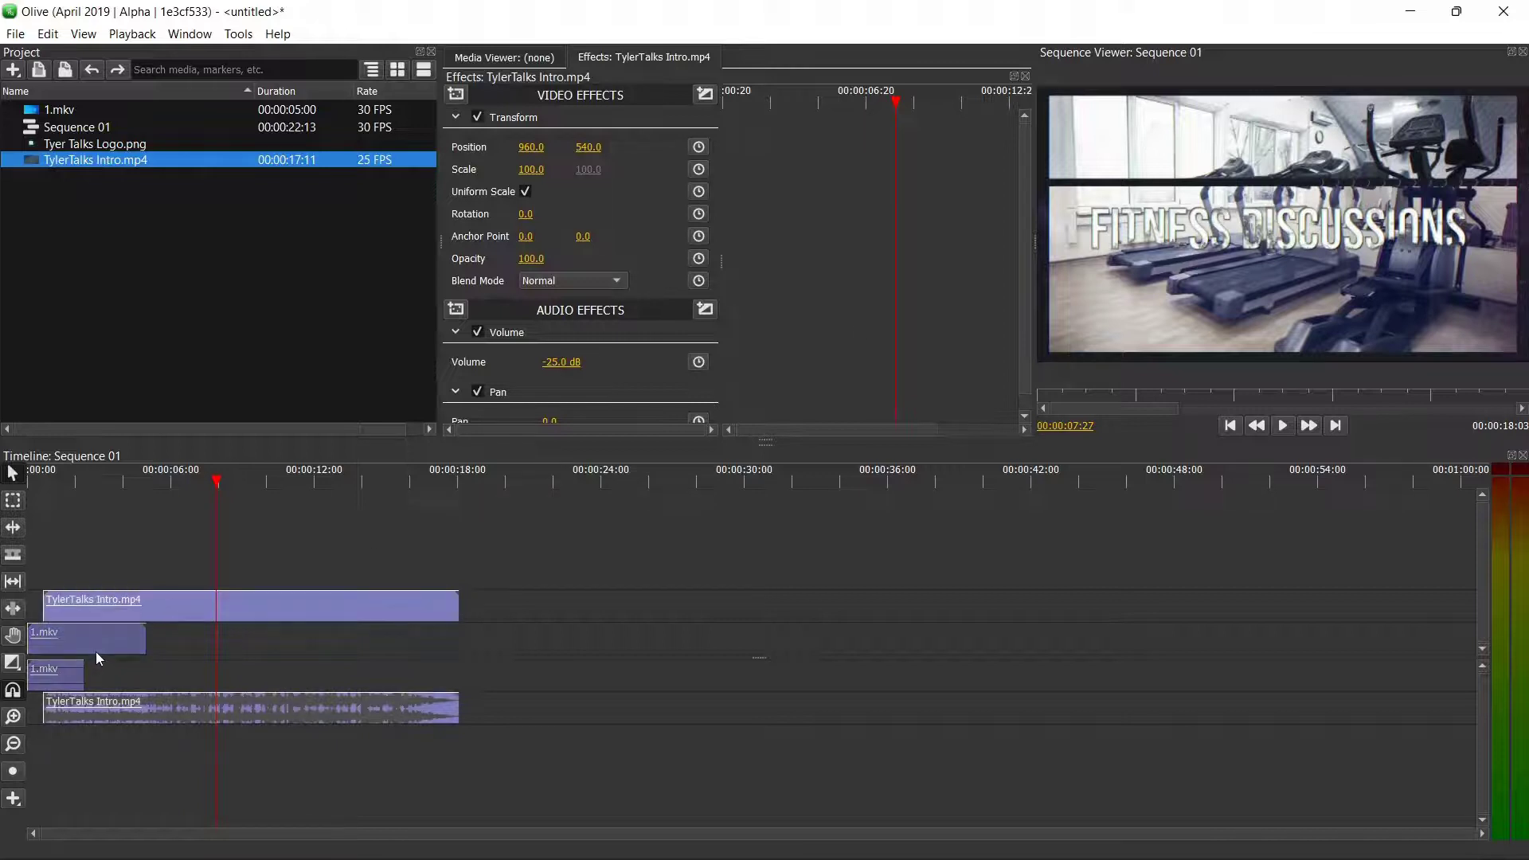
pyautogui.click(191, 617)
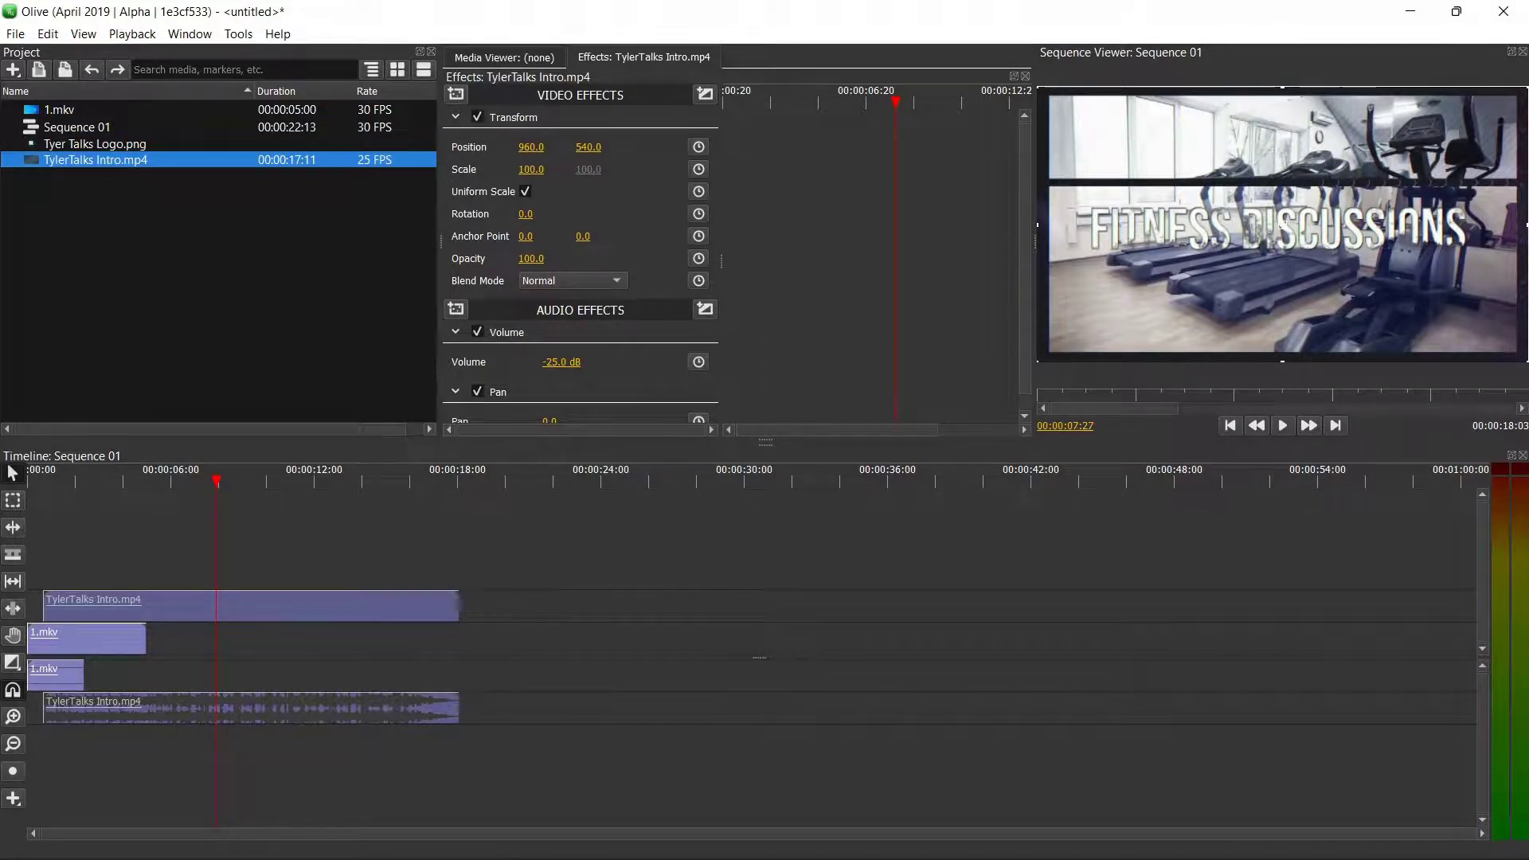
# Step: Scale the intro video to 39.0 at position 951.0, 509.0, checking it at 00:00:03:02
pyautogui.moveTo(531, 169)
pyautogui.mouseDown()
pyautogui.moveTo(470, 169)
pyautogui.moveTo(546, 169)
pyautogui.mouseUp()
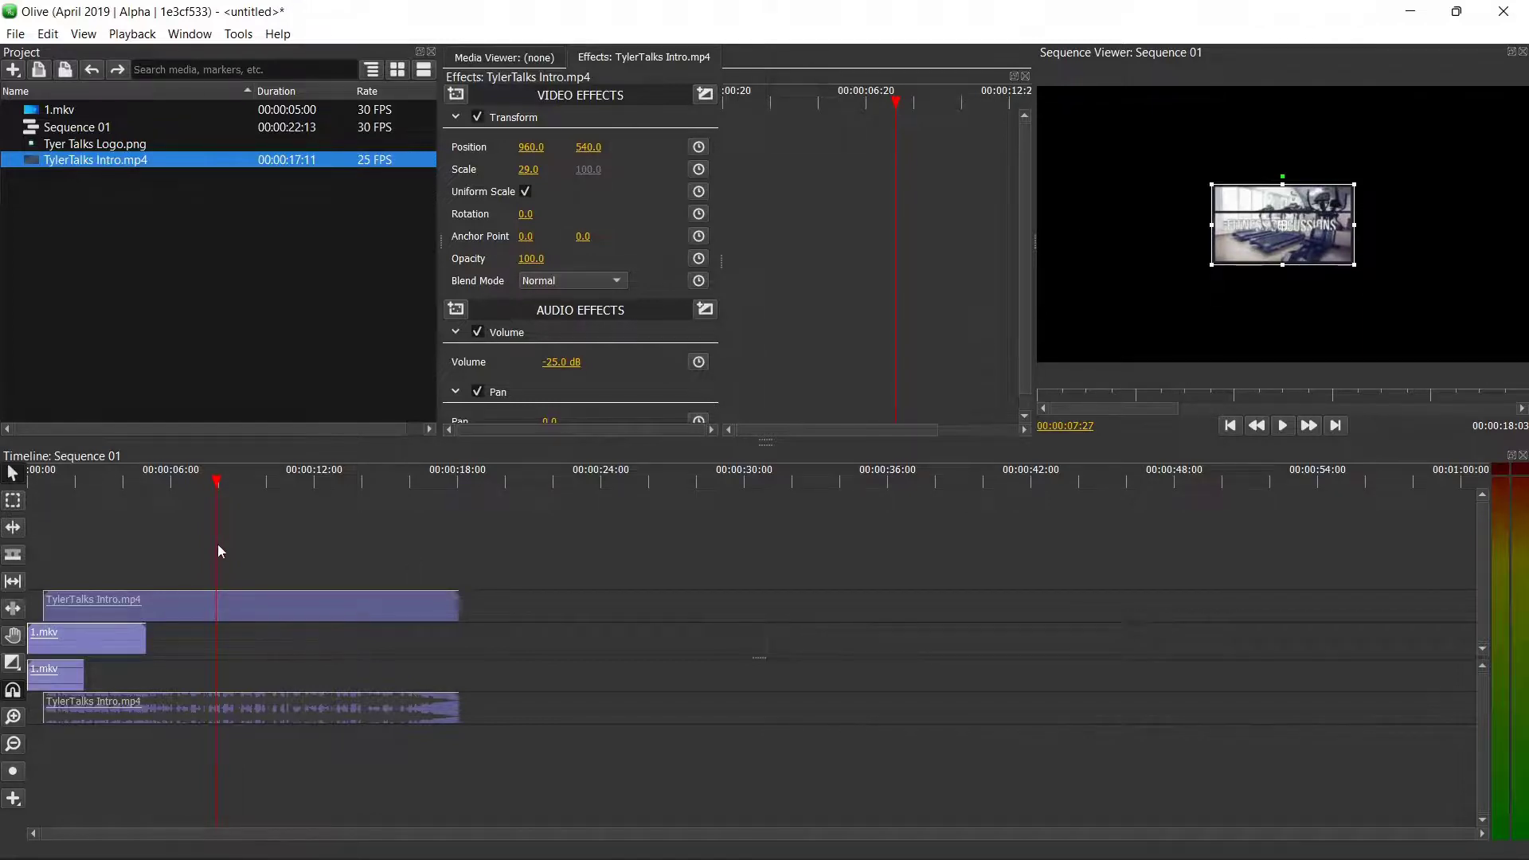
pyautogui.click(101, 482)
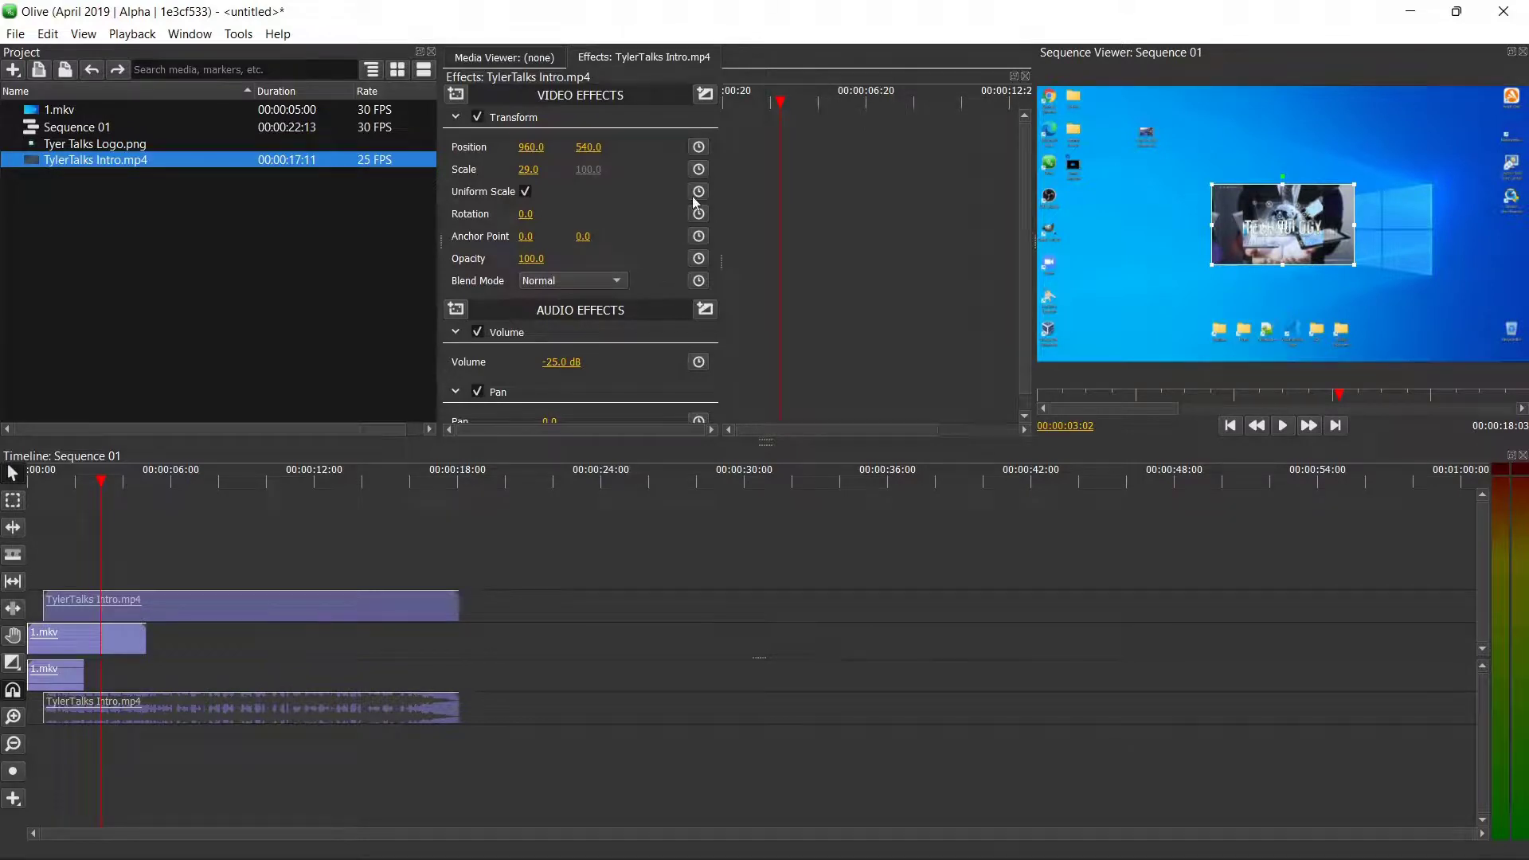
pyautogui.moveTo(531, 147)
pyautogui.mouseDown()
pyautogui.moveTo(436, 146)
pyautogui.moveTo(688, 149)
pyautogui.moveTo(458, 147)
pyautogui.moveTo(543, 152)
pyautogui.moveTo(540, 168)
pyautogui.mouseUp()
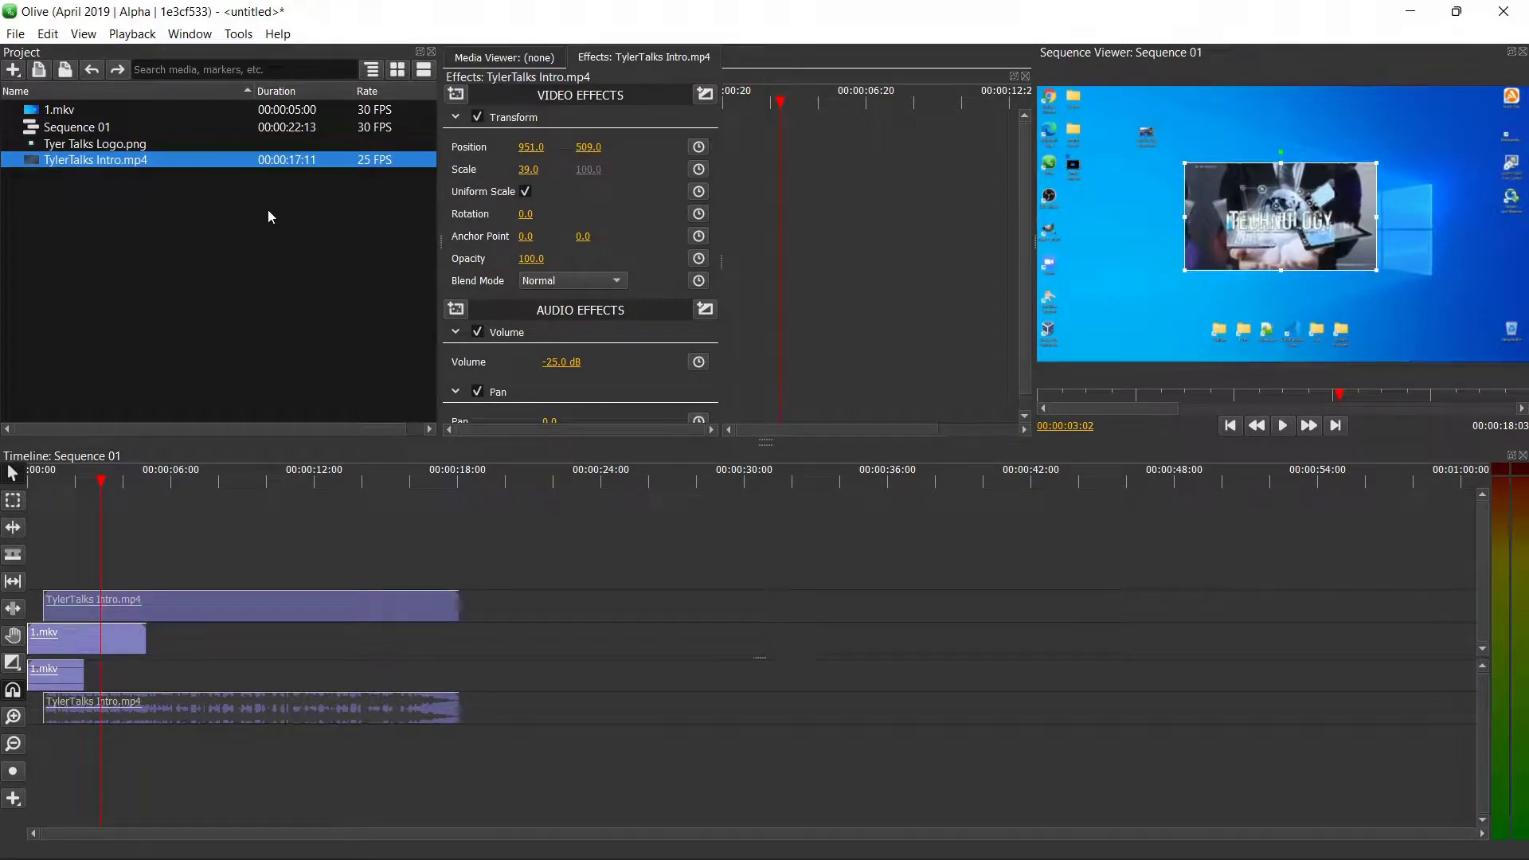
# Step: Add the Tyer Talks logo on a track above and select it at 00:00:05:18
pyautogui.moveTo(111, 148); pyautogui.dragTo(163, 570)
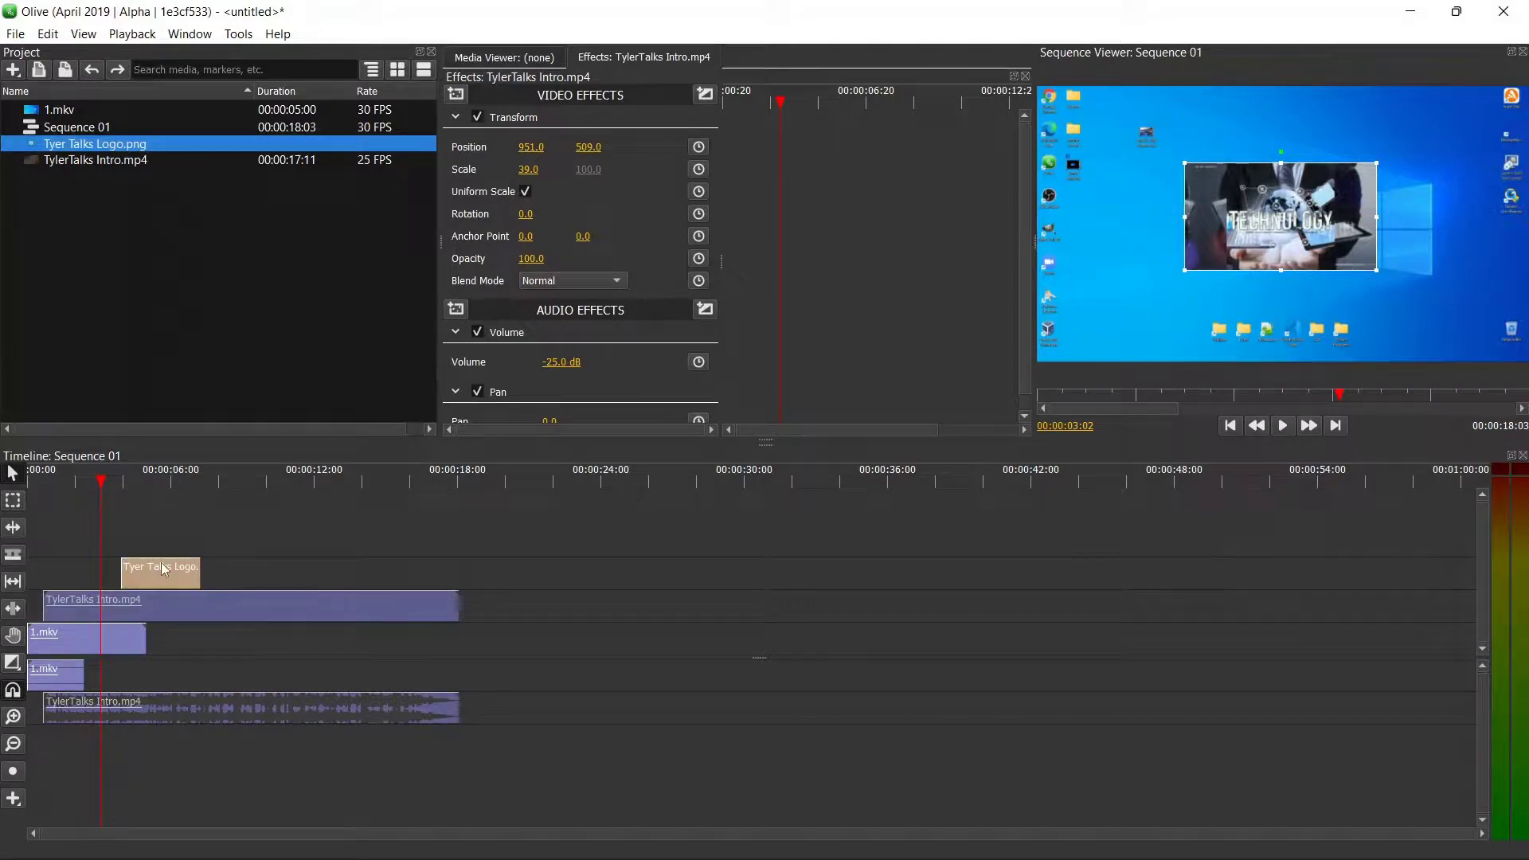
pyautogui.click(164, 570)
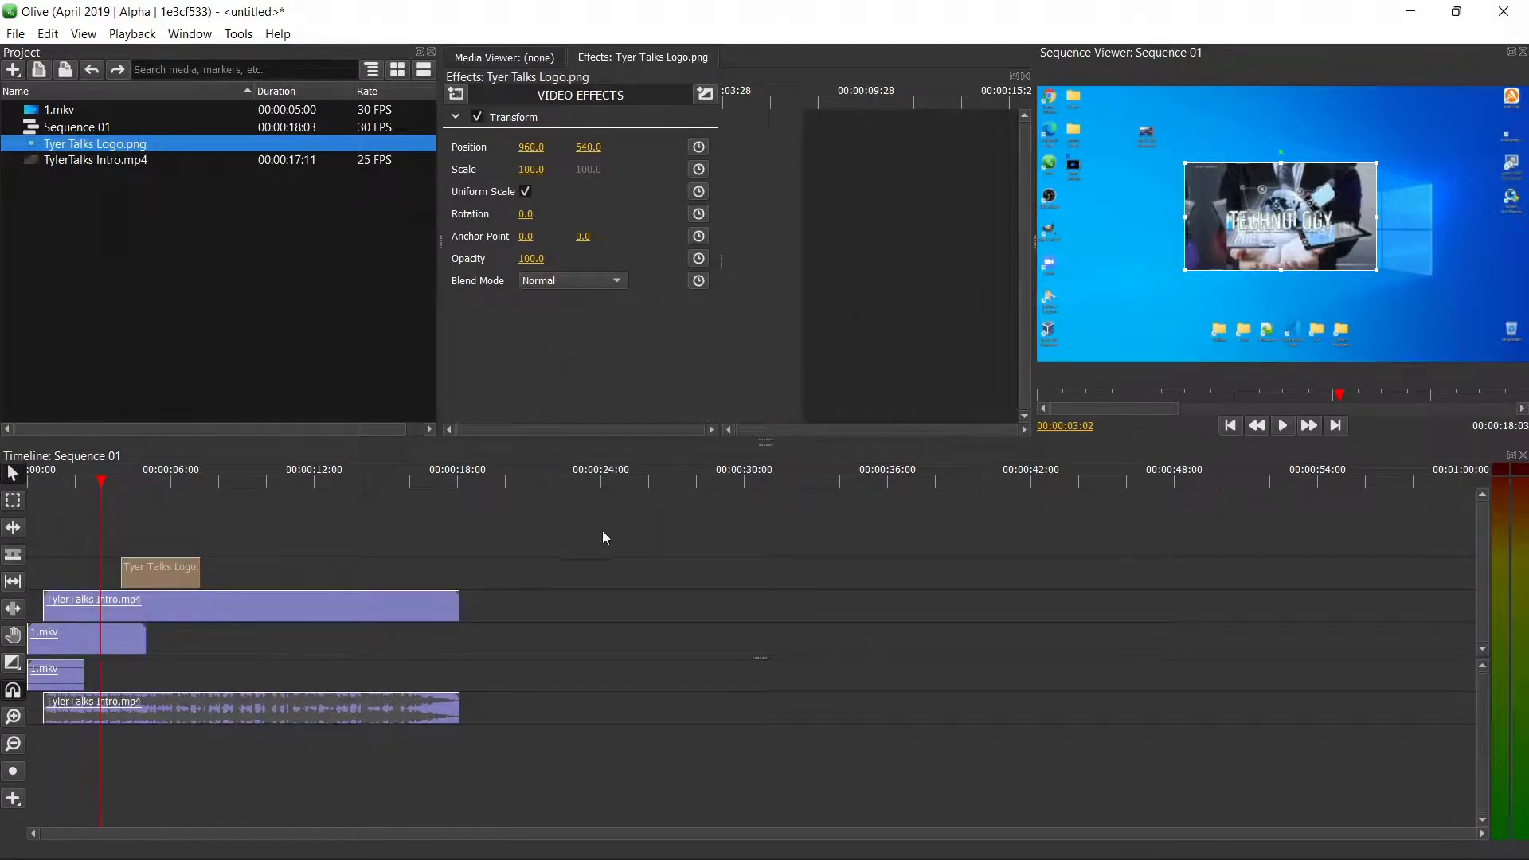
pyautogui.click(161, 488)
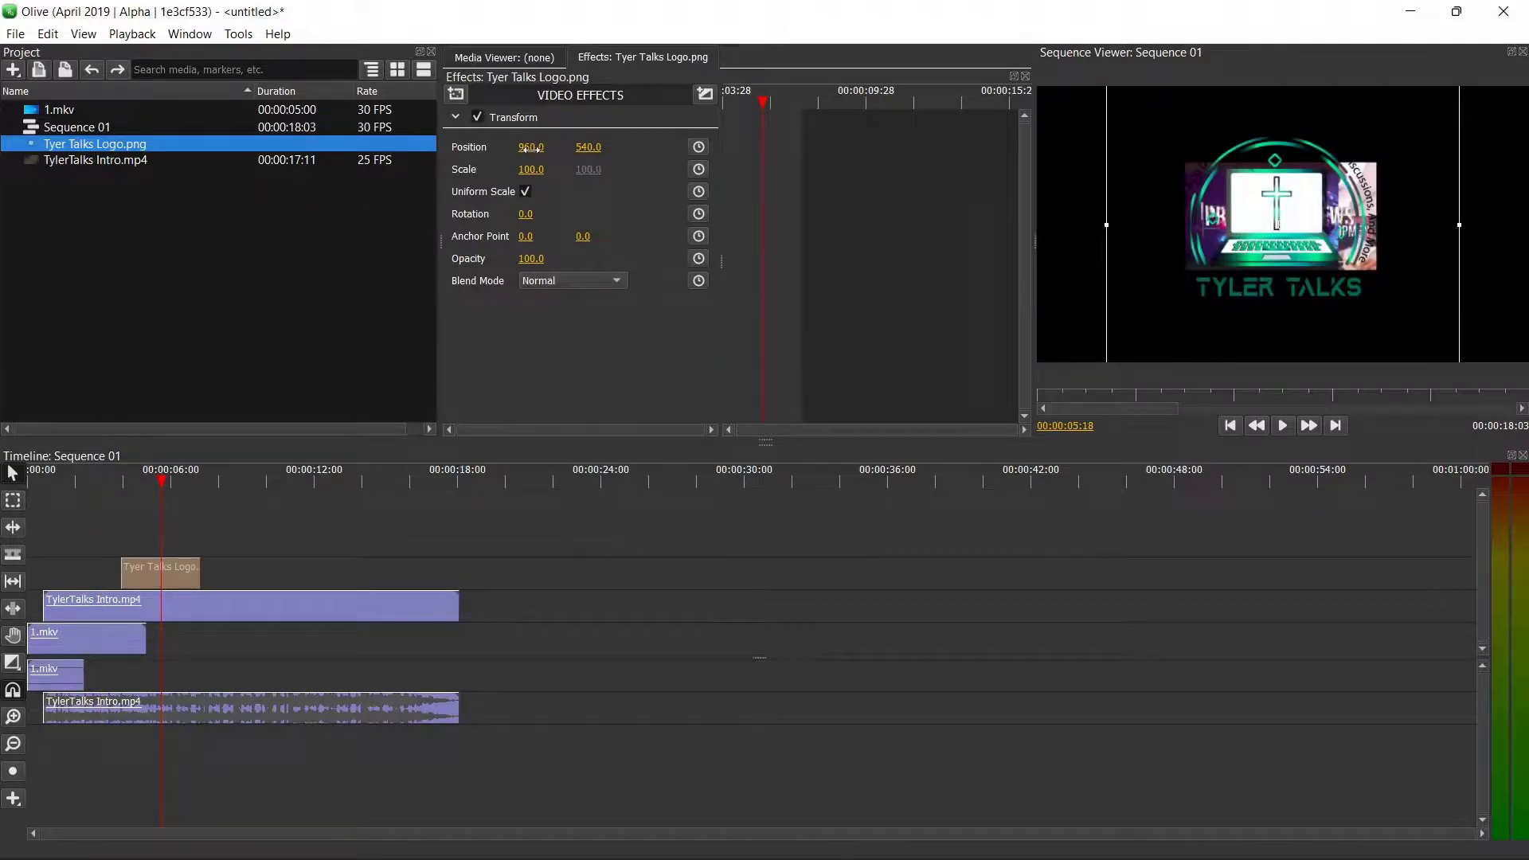
# Step: Scale the logo to 35 and position it at 1655, 855 in the bottom-right corner
pyautogui.moveTo(532, 151); pyautogui.dragTo(1064, 150)
pyautogui.moveTo(616, 147); pyautogui.dragTo(769, 147)
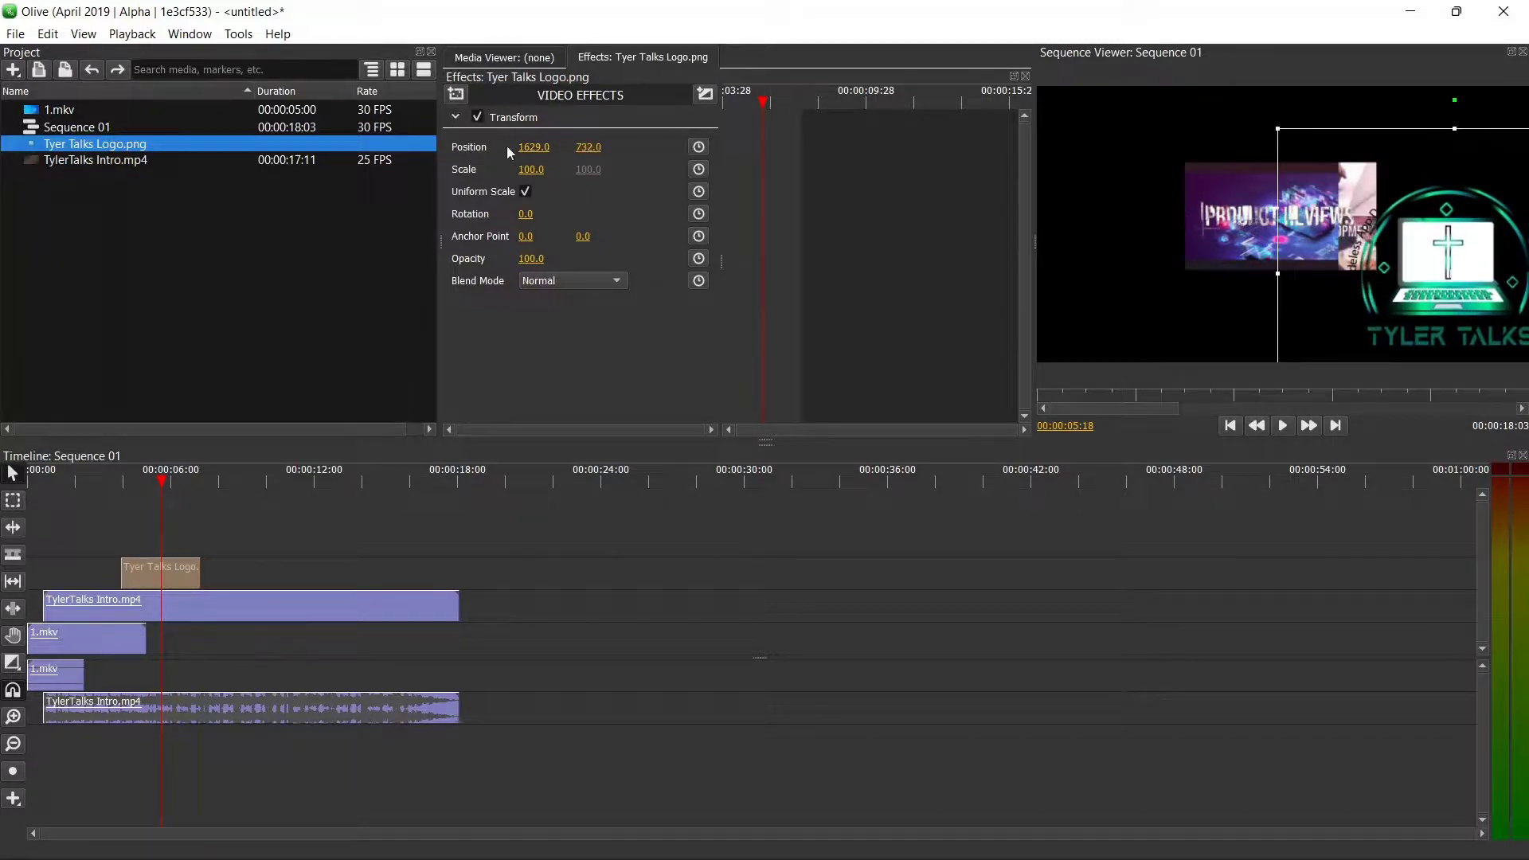
pyautogui.moveTo(530, 146); pyautogui.dragTo(478, 168)
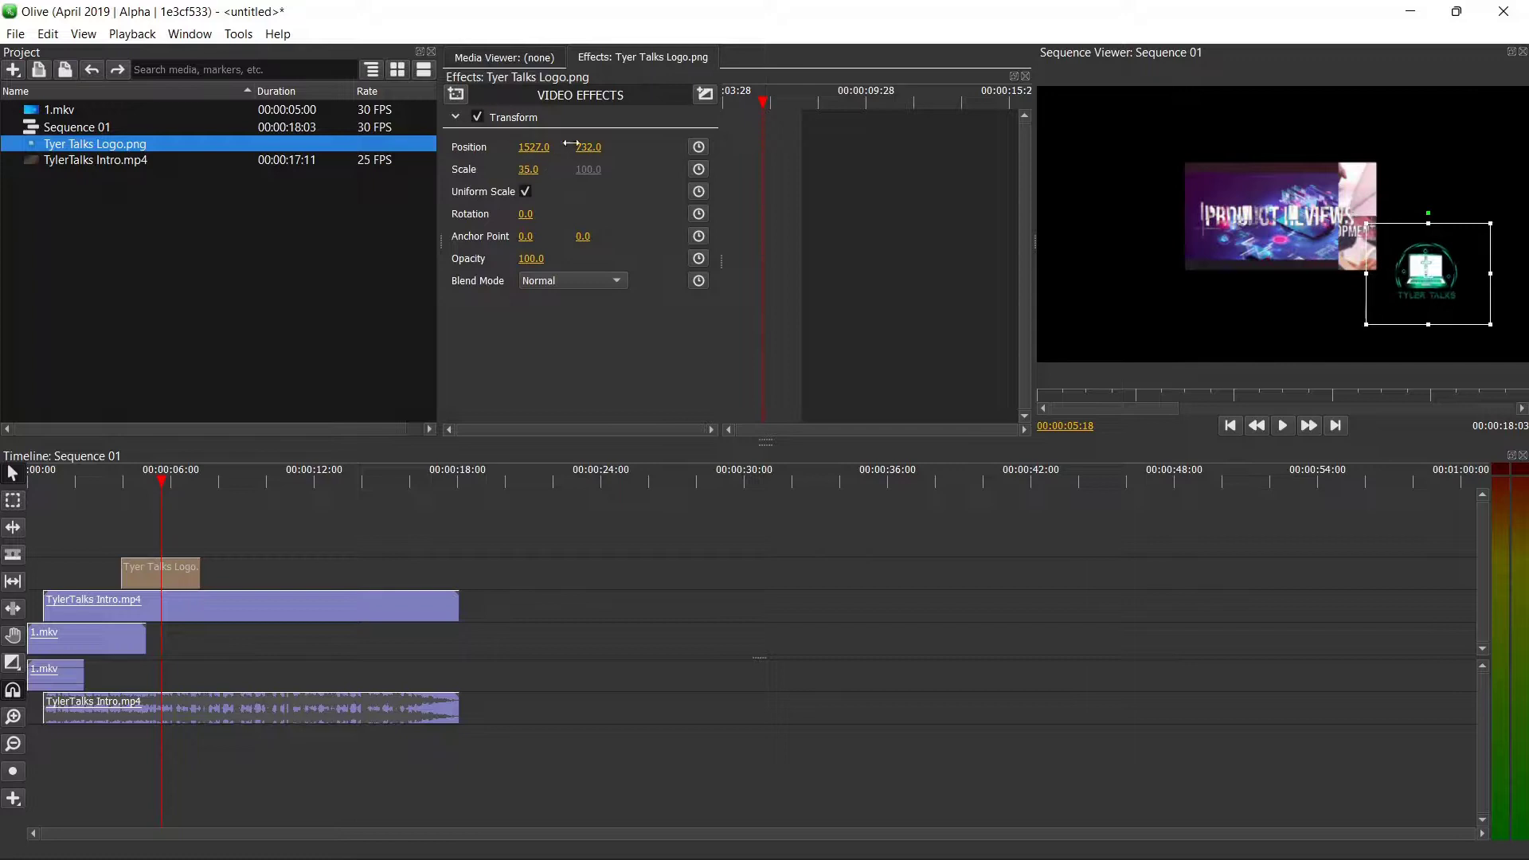
pyautogui.moveTo(588, 146); pyautogui.dragTo(686, 147)
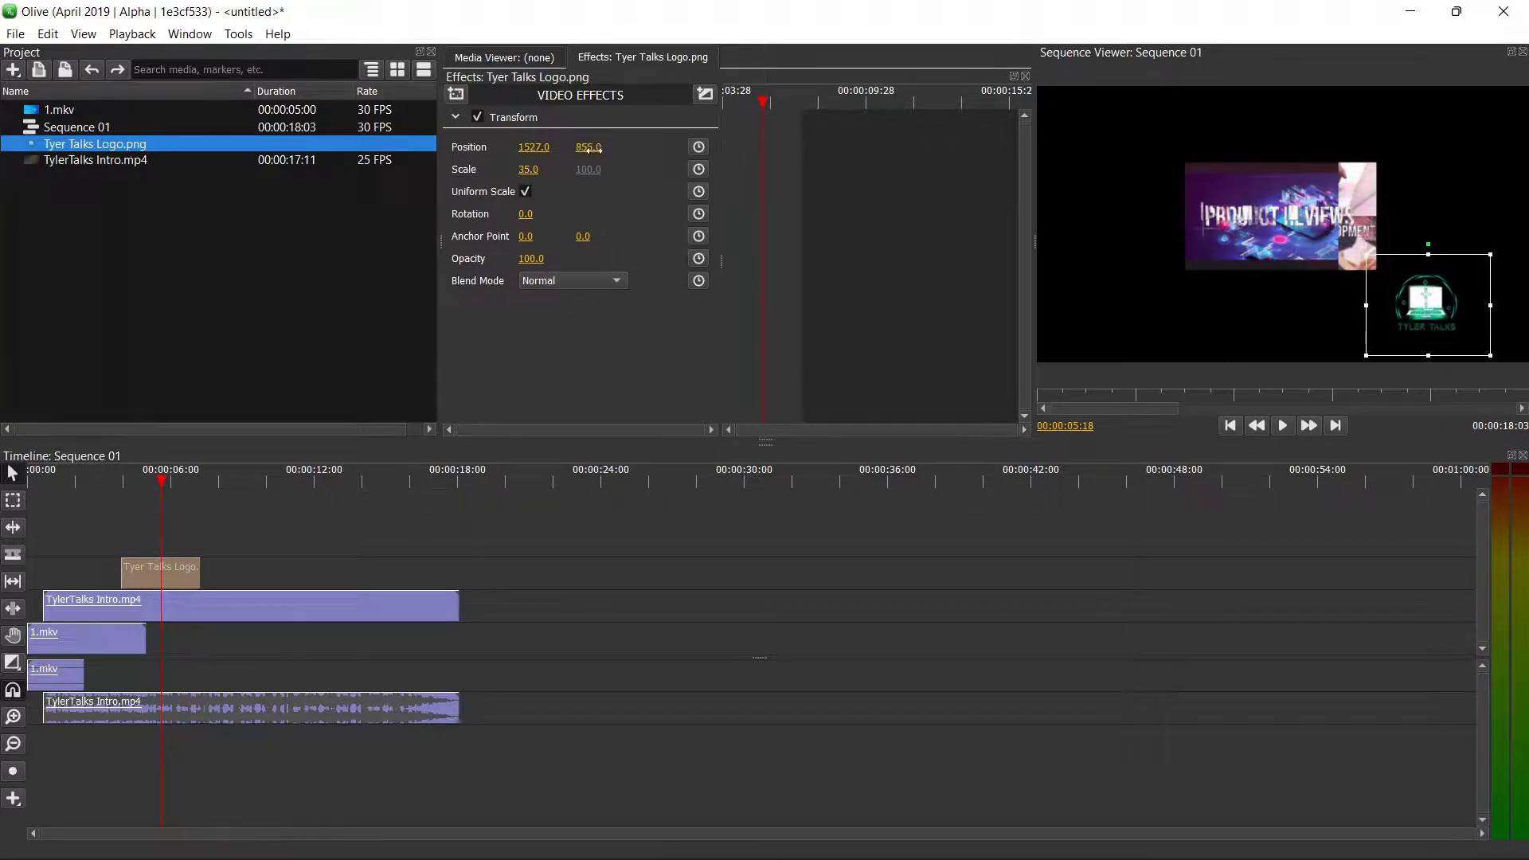
pyautogui.moveTo(525, 147); pyautogui.dragTo(628, 147)
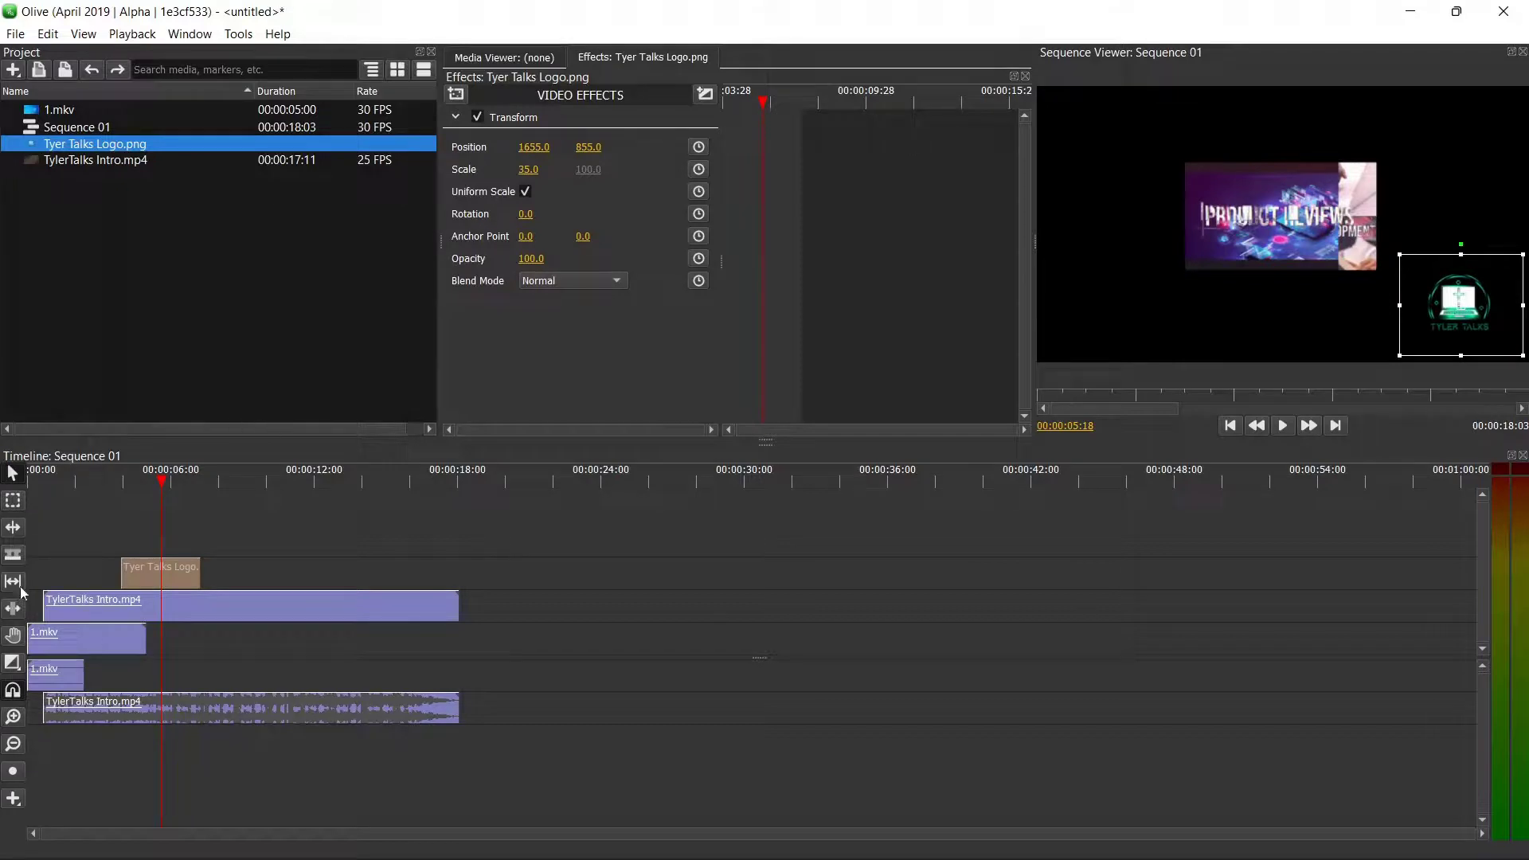
pyautogui.click(32, 483)
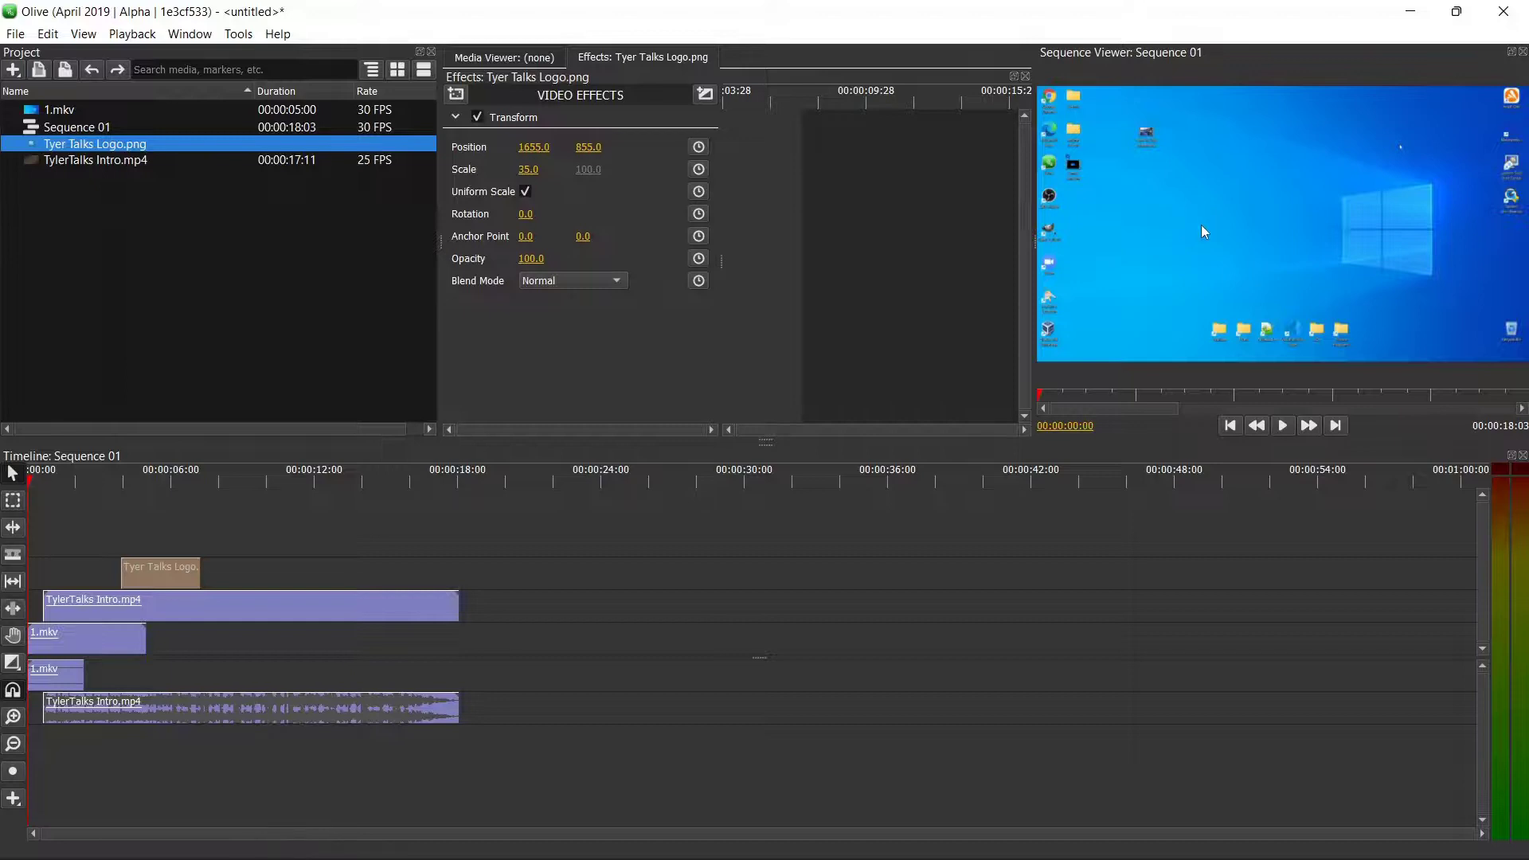
# Step: Preview the sequence, then lengthen the logo clip on the timeline
pyautogui.click(1282, 431)
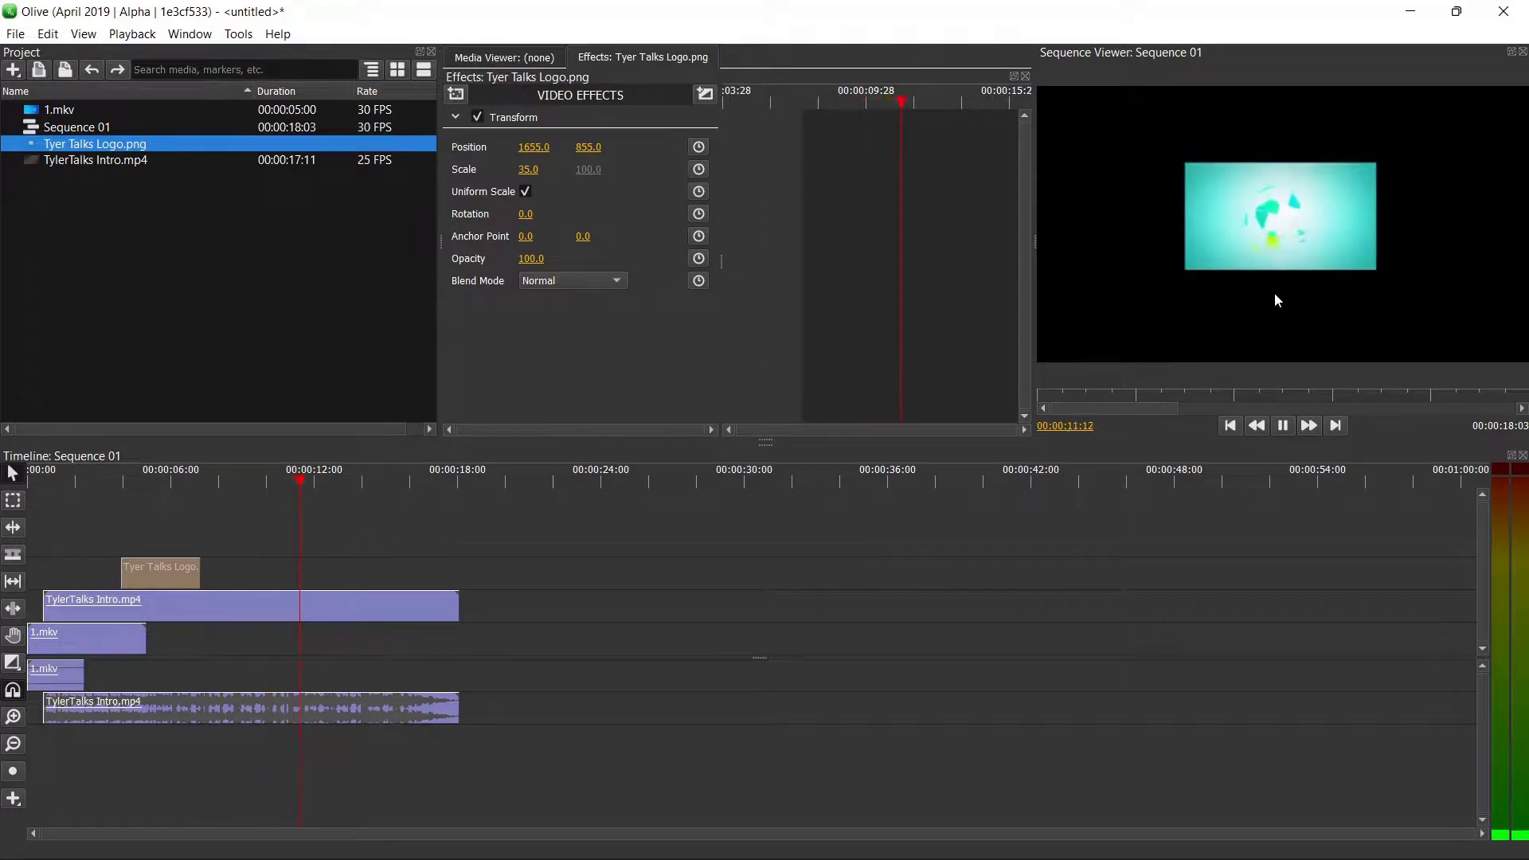
pyautogui.click(1283, 426)
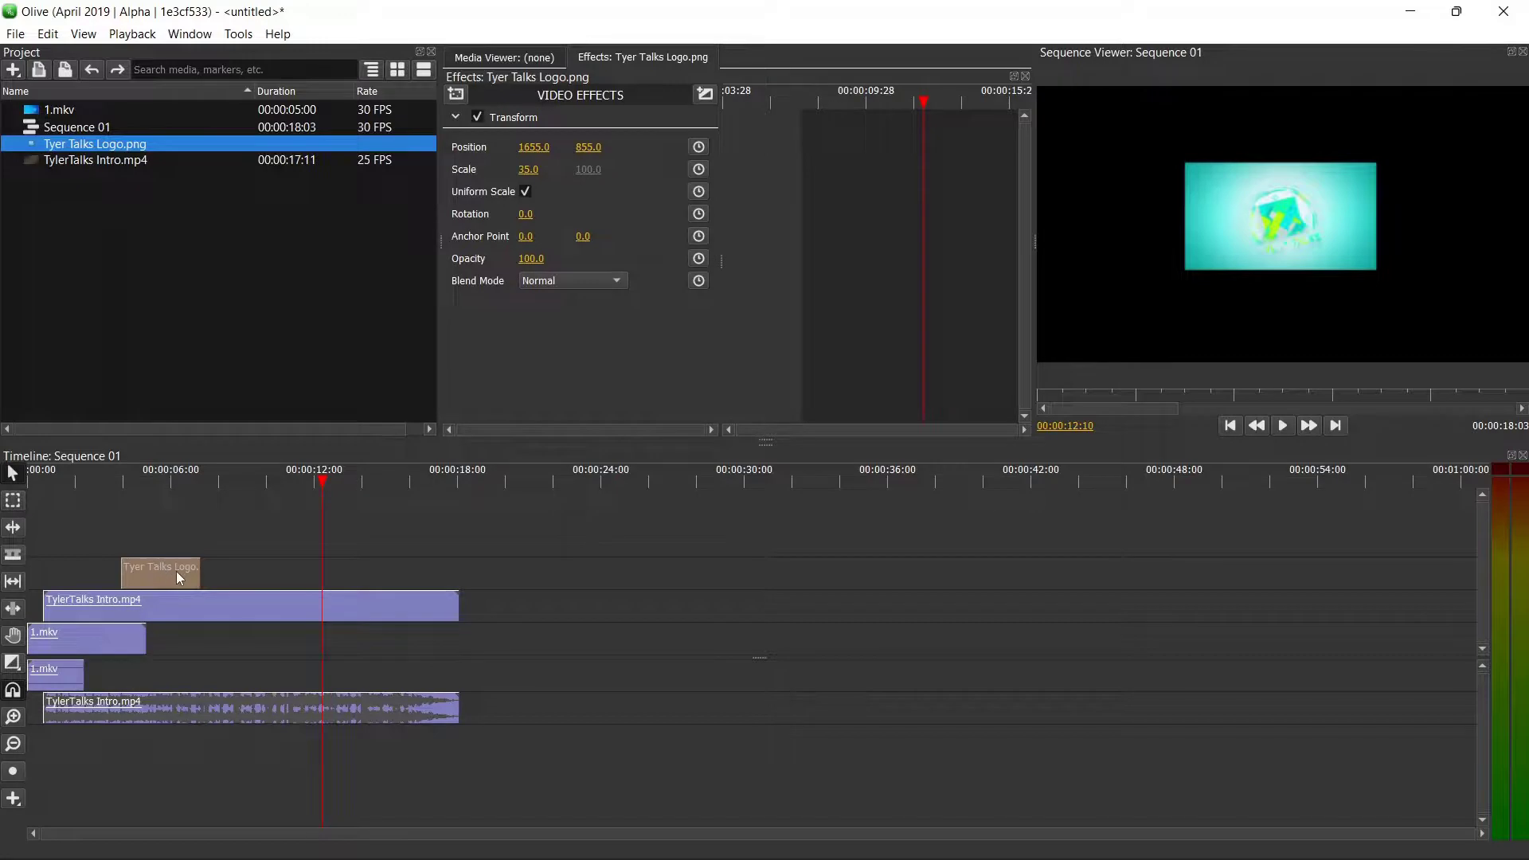
pyautogui.click(191, 600)
pyautogui.click(197, 571)
pyautogui.moveTo(197, 568); pyautogui.dragTo(387, 566)
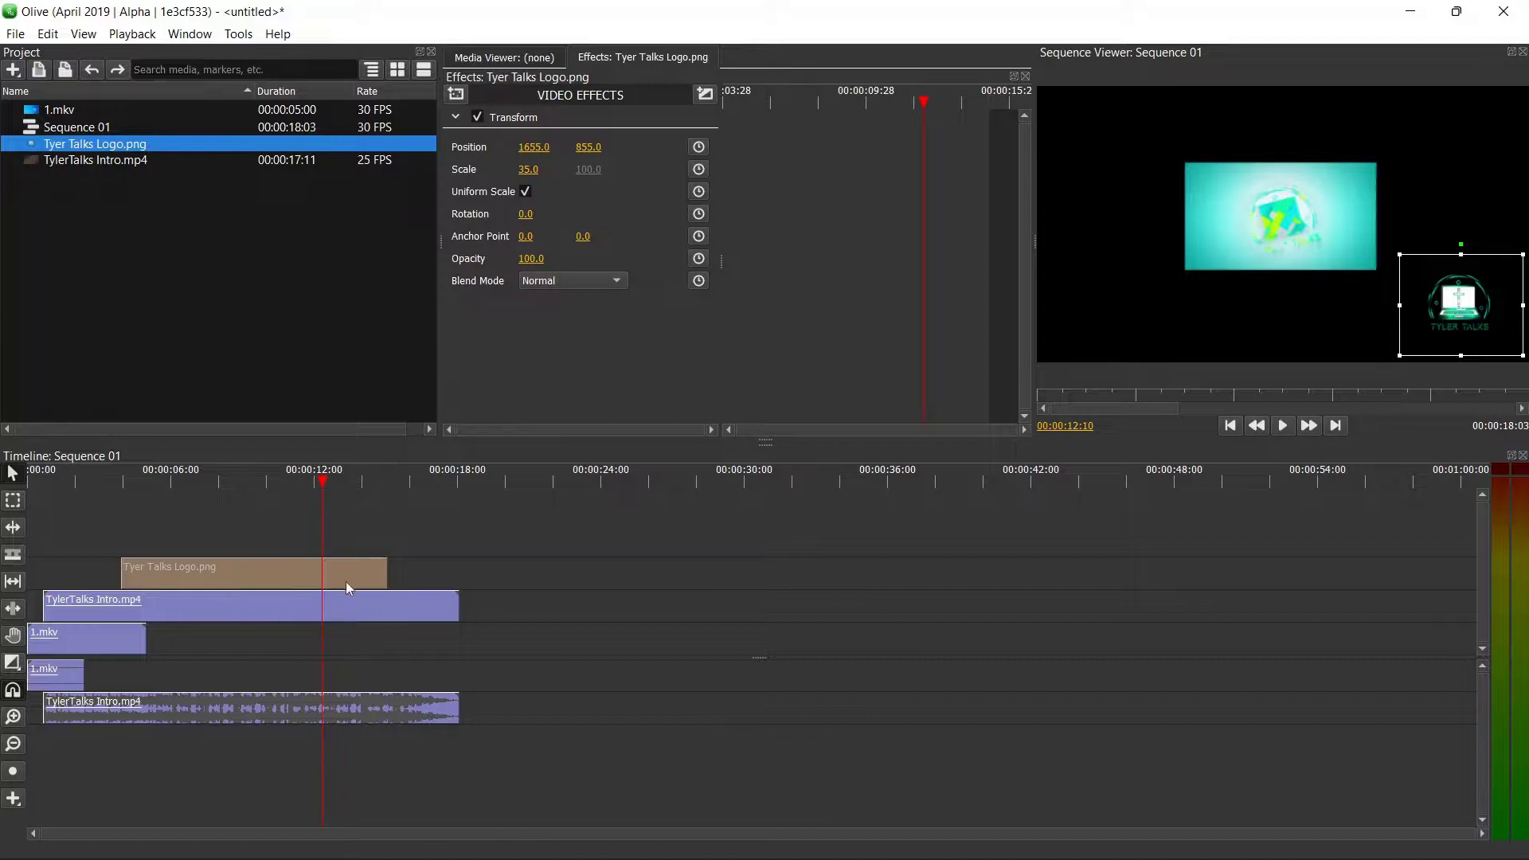
# Step: Rotate the TylerTalks Intro clip to -16 degrees and preview it from about 2 seconds
pyautogui.click(161, 613)
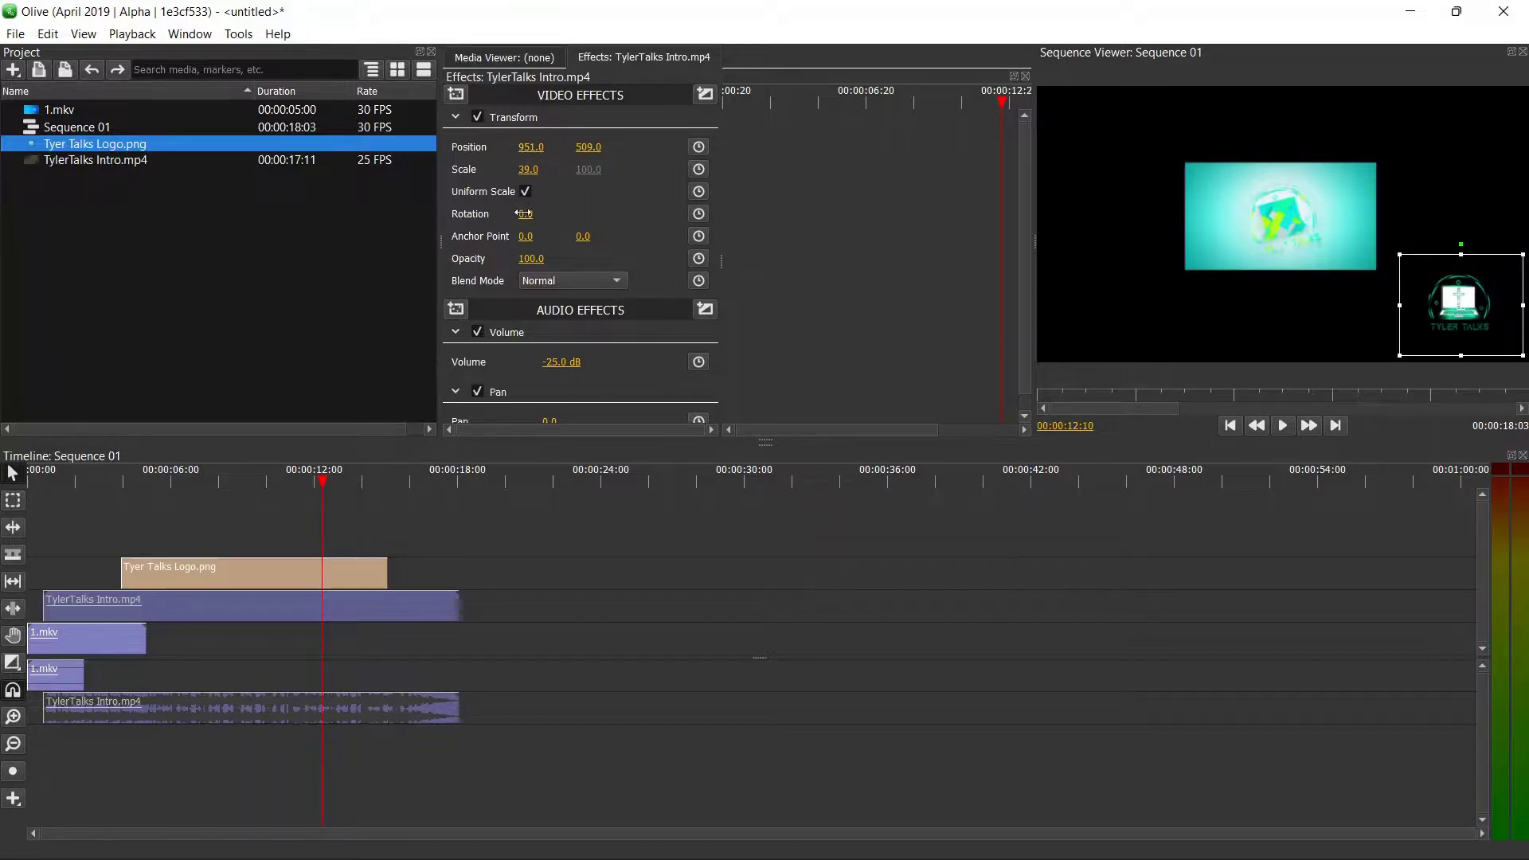
pyautogui.moveTo(525, 214)
pyautogui.mouseDown()
pyautogui.moveTo(589, 213)
pyautogui.moveTo(513, 213)
pyautogui.mouseUp()
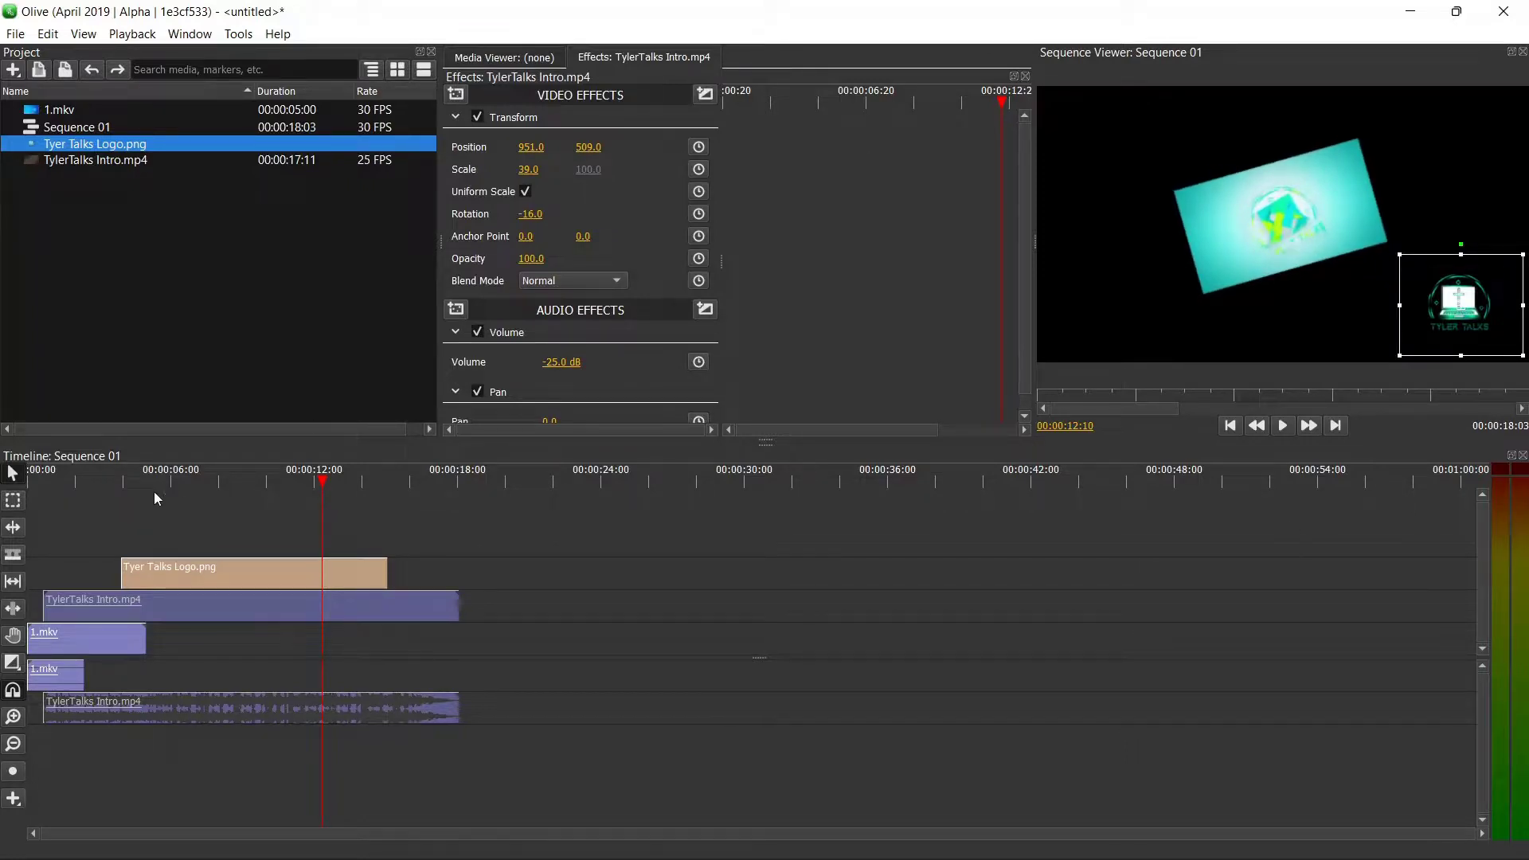
pyautogui.click(78, 479)
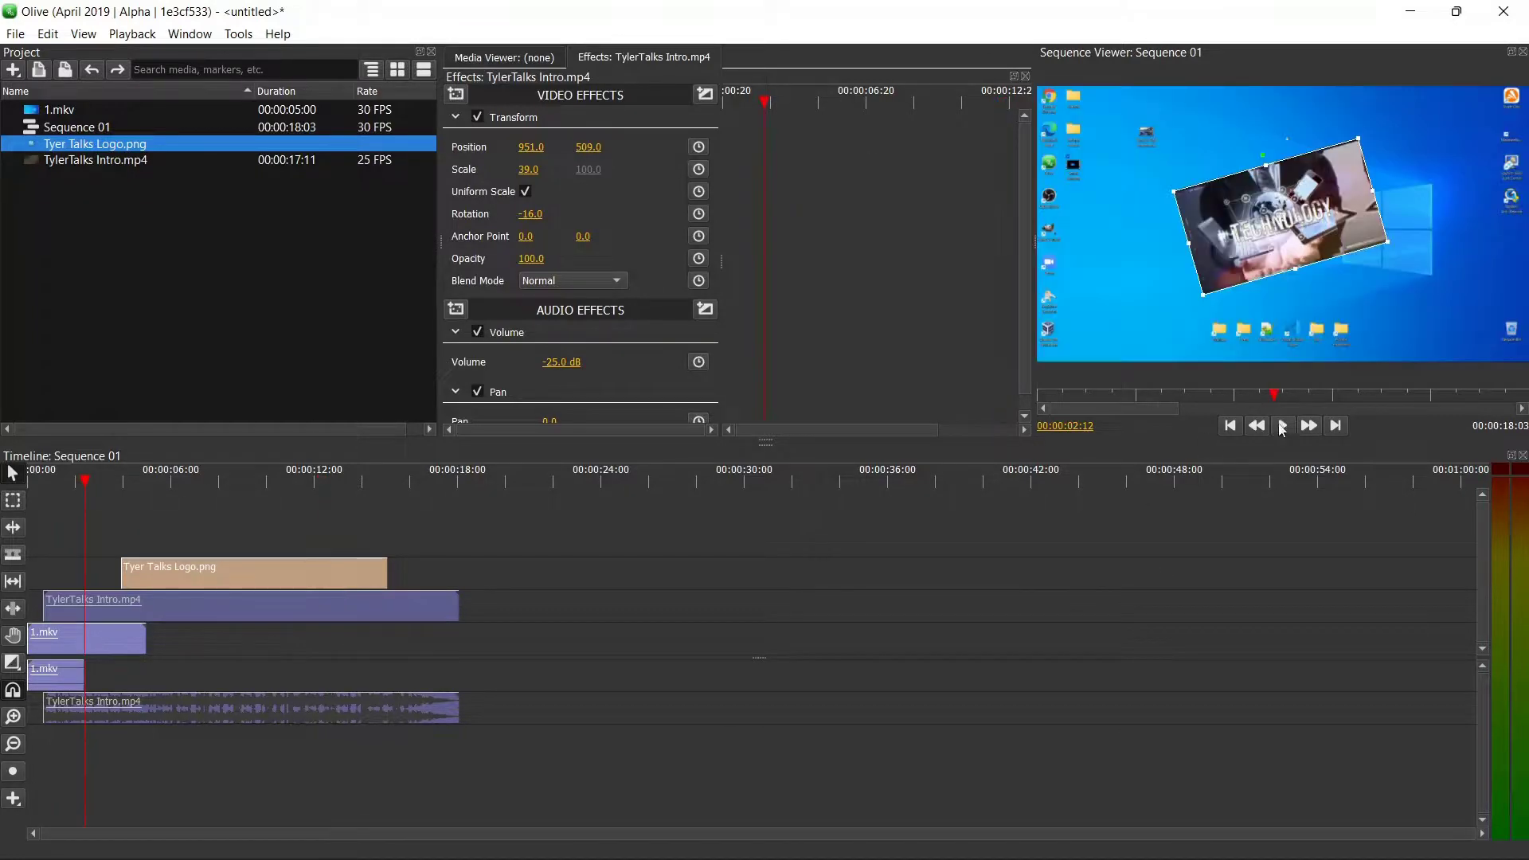
pyautogui.click(1282, 426)
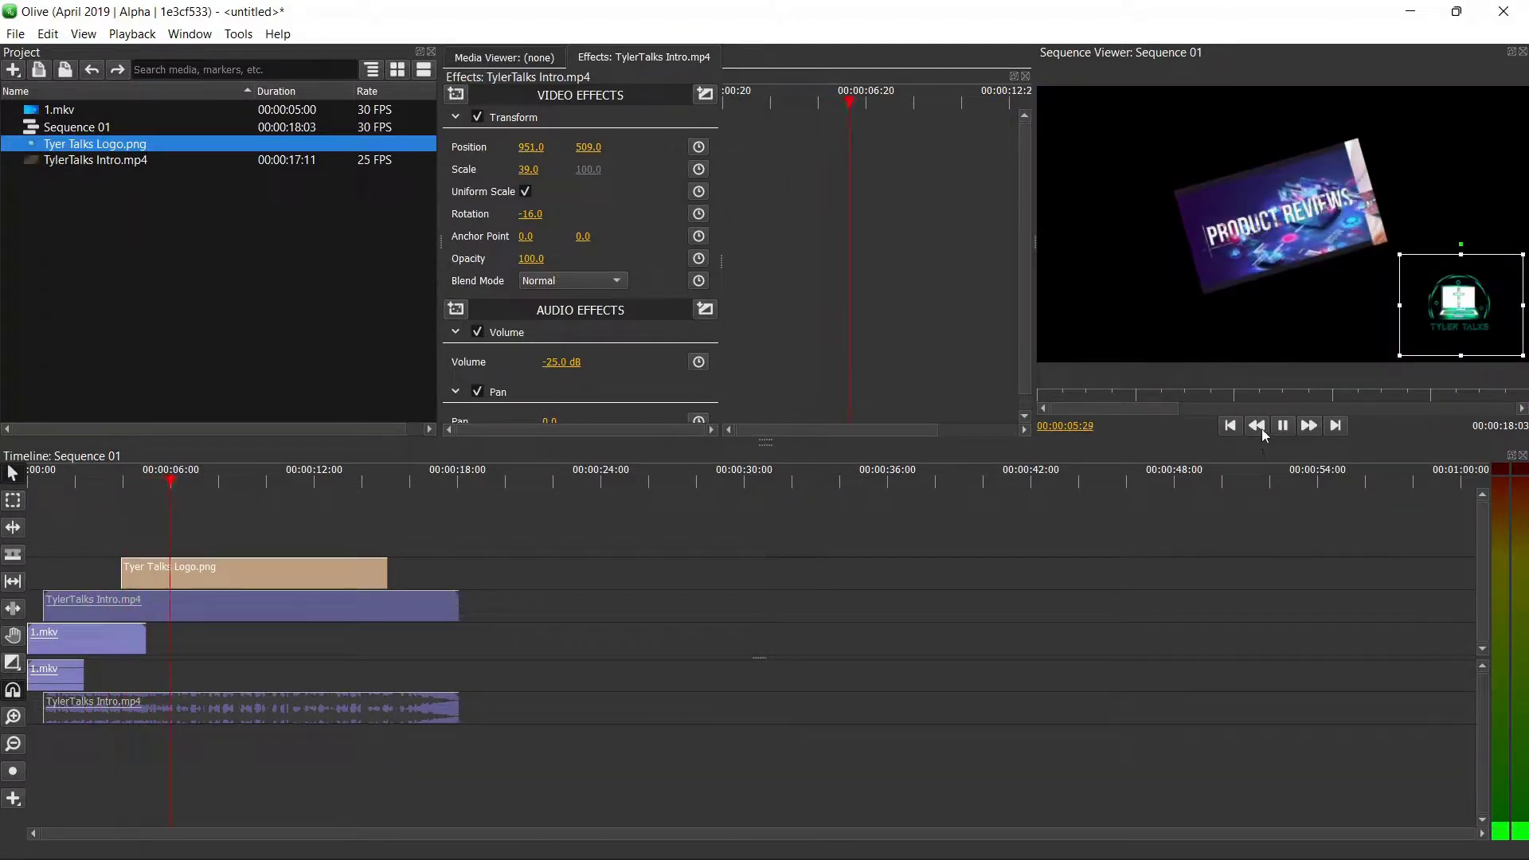
pyautogui.click(1288, 424)
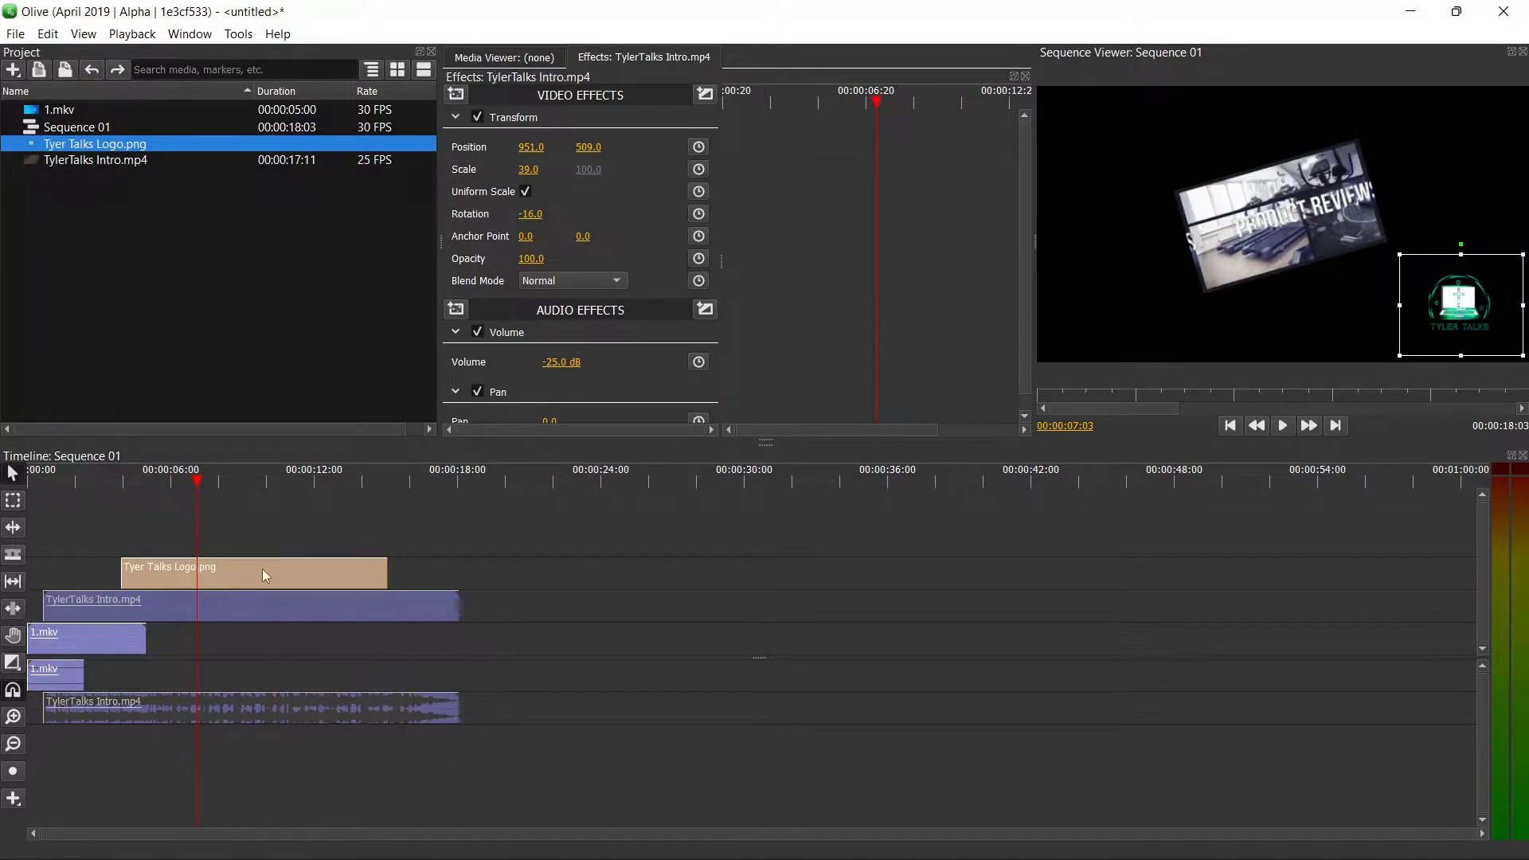
# Step: Move the Tyer Talks Logo.png clip onto its own top video track starting at 00:00:05:00
pyautogui.moveTo(261, 568); pyautogui.dragTo(293, 639)
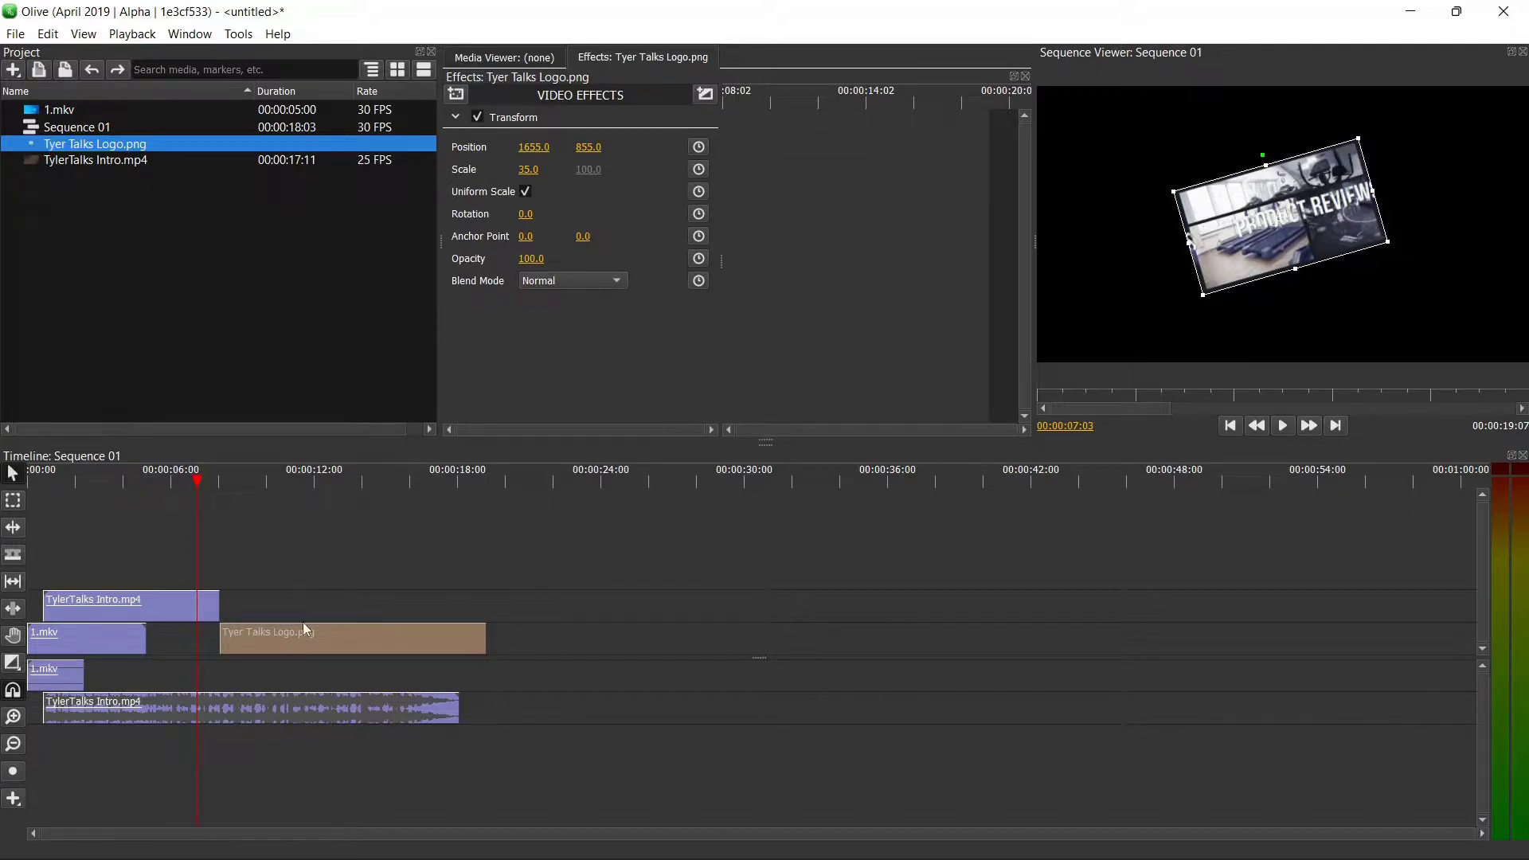
pyautogui.moveTo(315, 633); pyautogui.dragTo(423, 649)
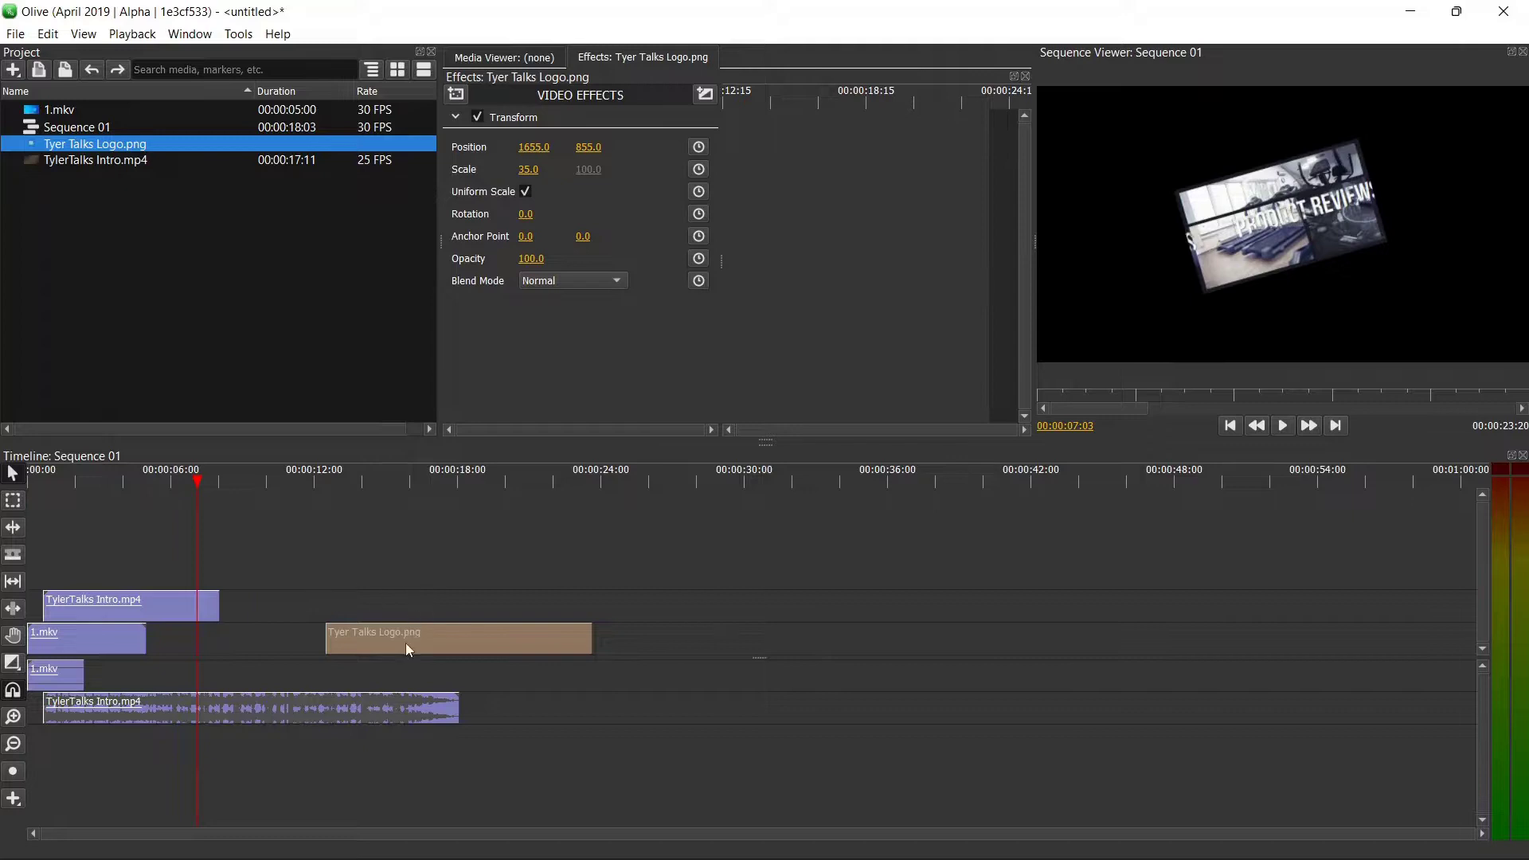
pyautogui.moveTo(404, 643); pyautogui.dragTo(195, 566)
pyautogui.click(154, 570)
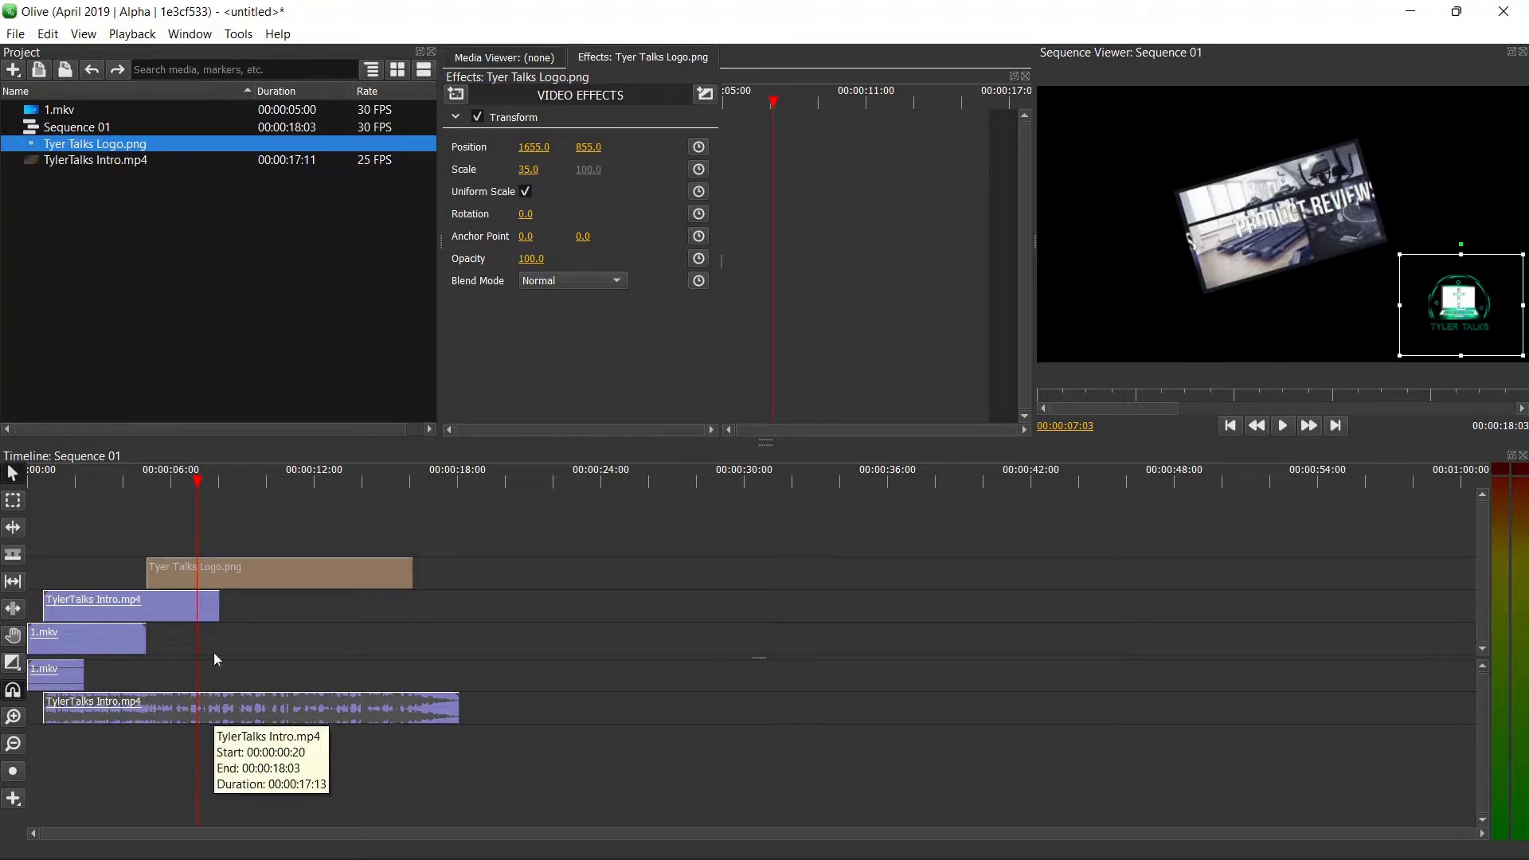
# Step: Play the sequence from near the start to review the current edit
pyautogui.click(70, 561)
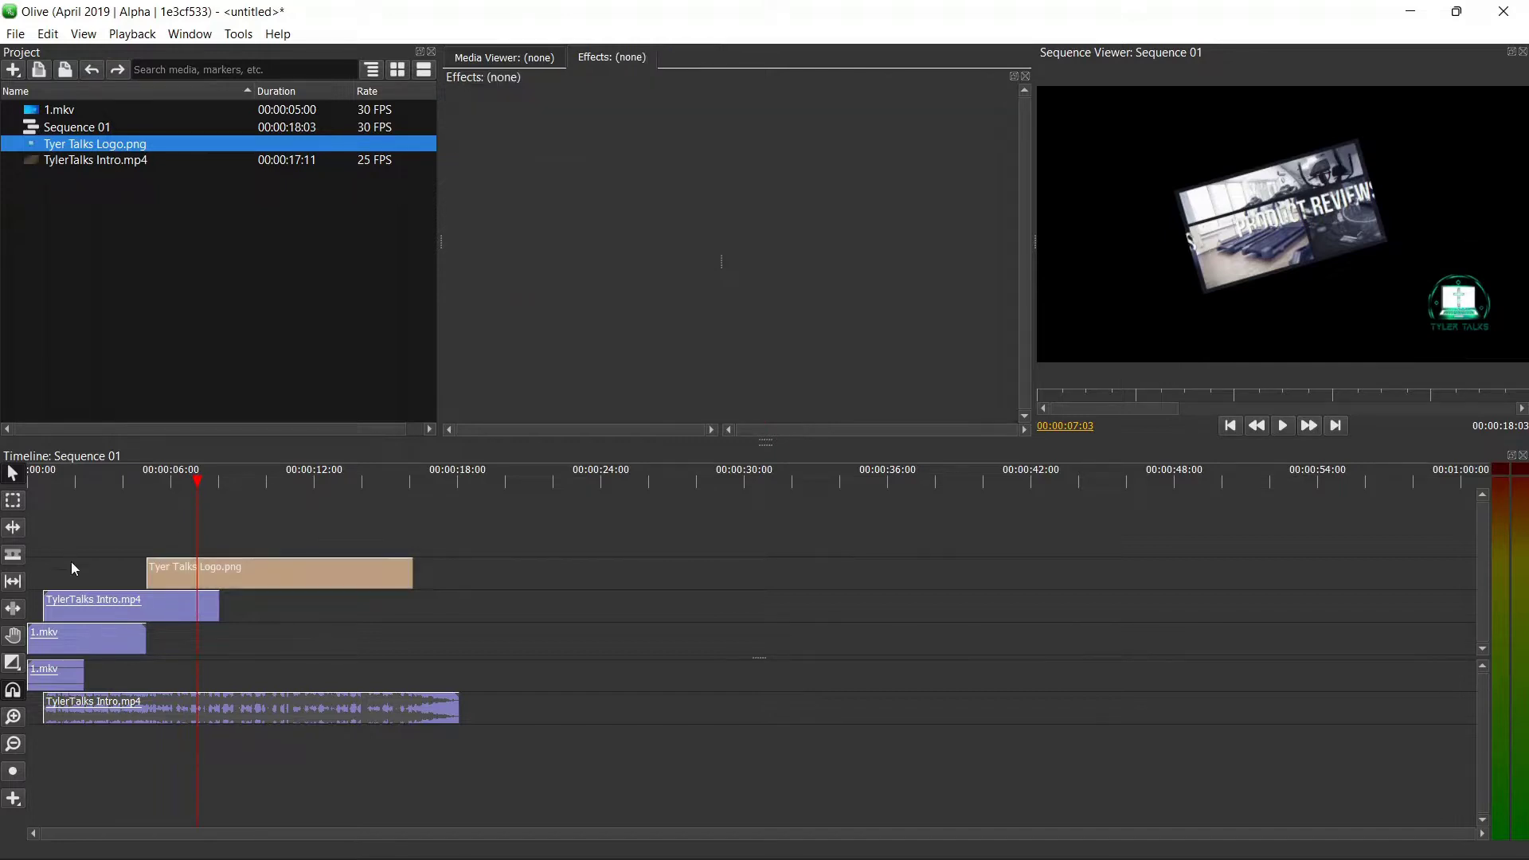
pyautogui.click(45, 480)
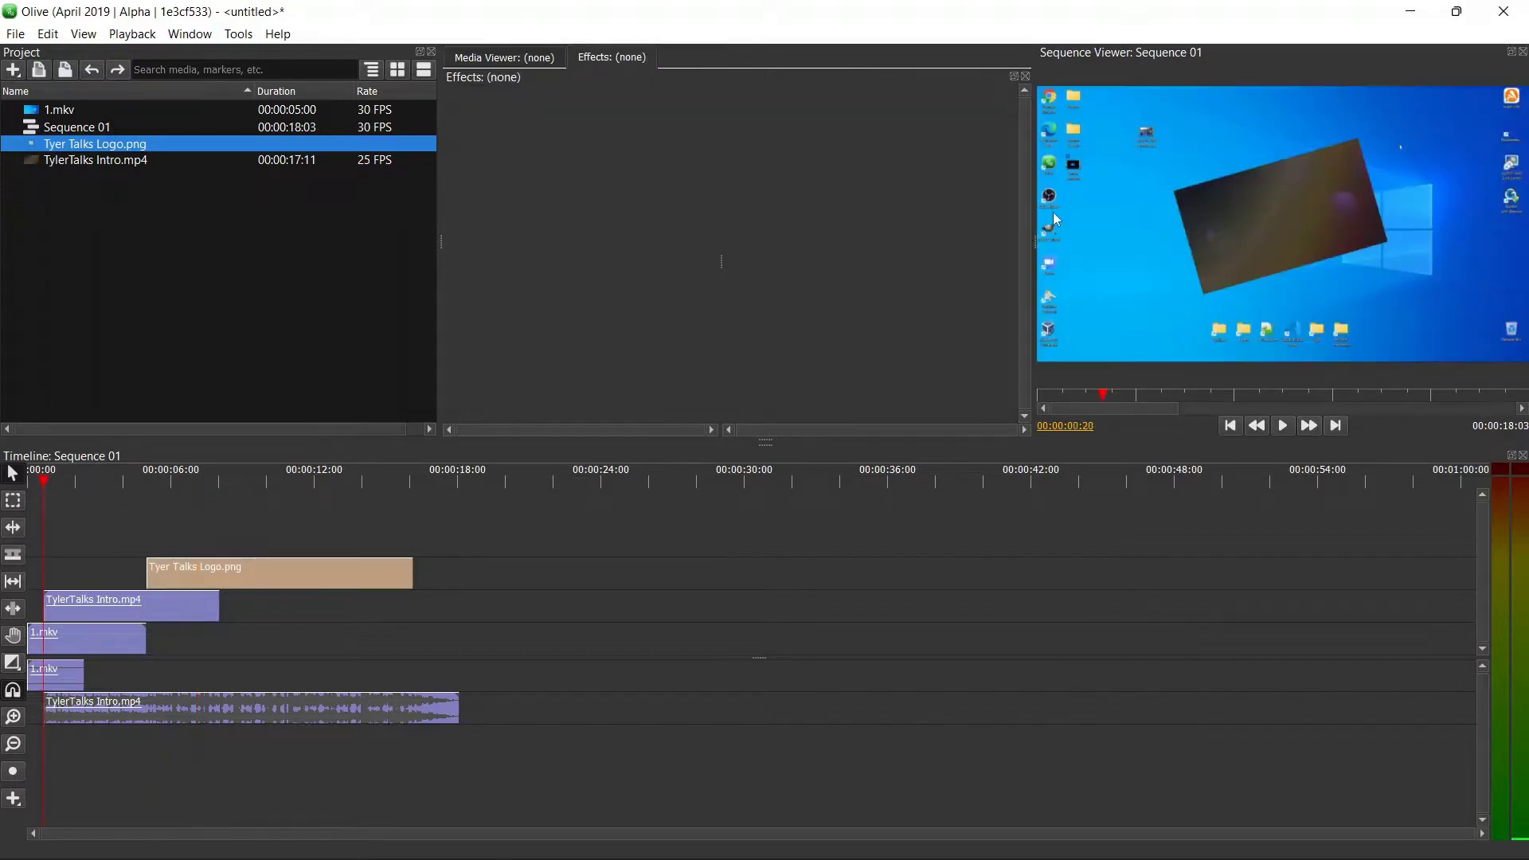
pyautogui.click(1283, 428)
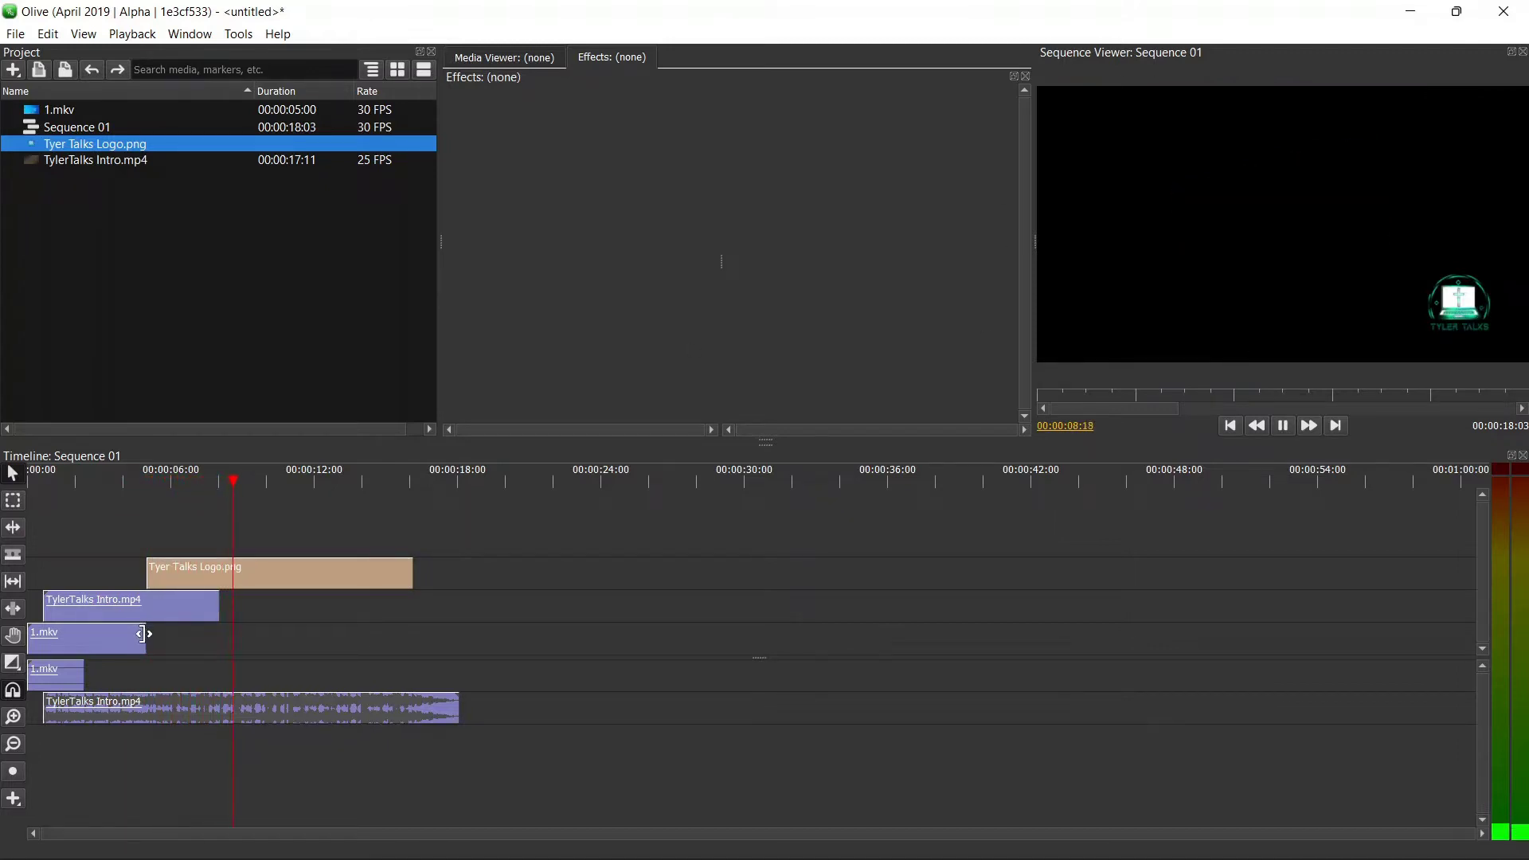
pyautogui.moveTo(141, 633); pyautogui.dragTo(334, 638)
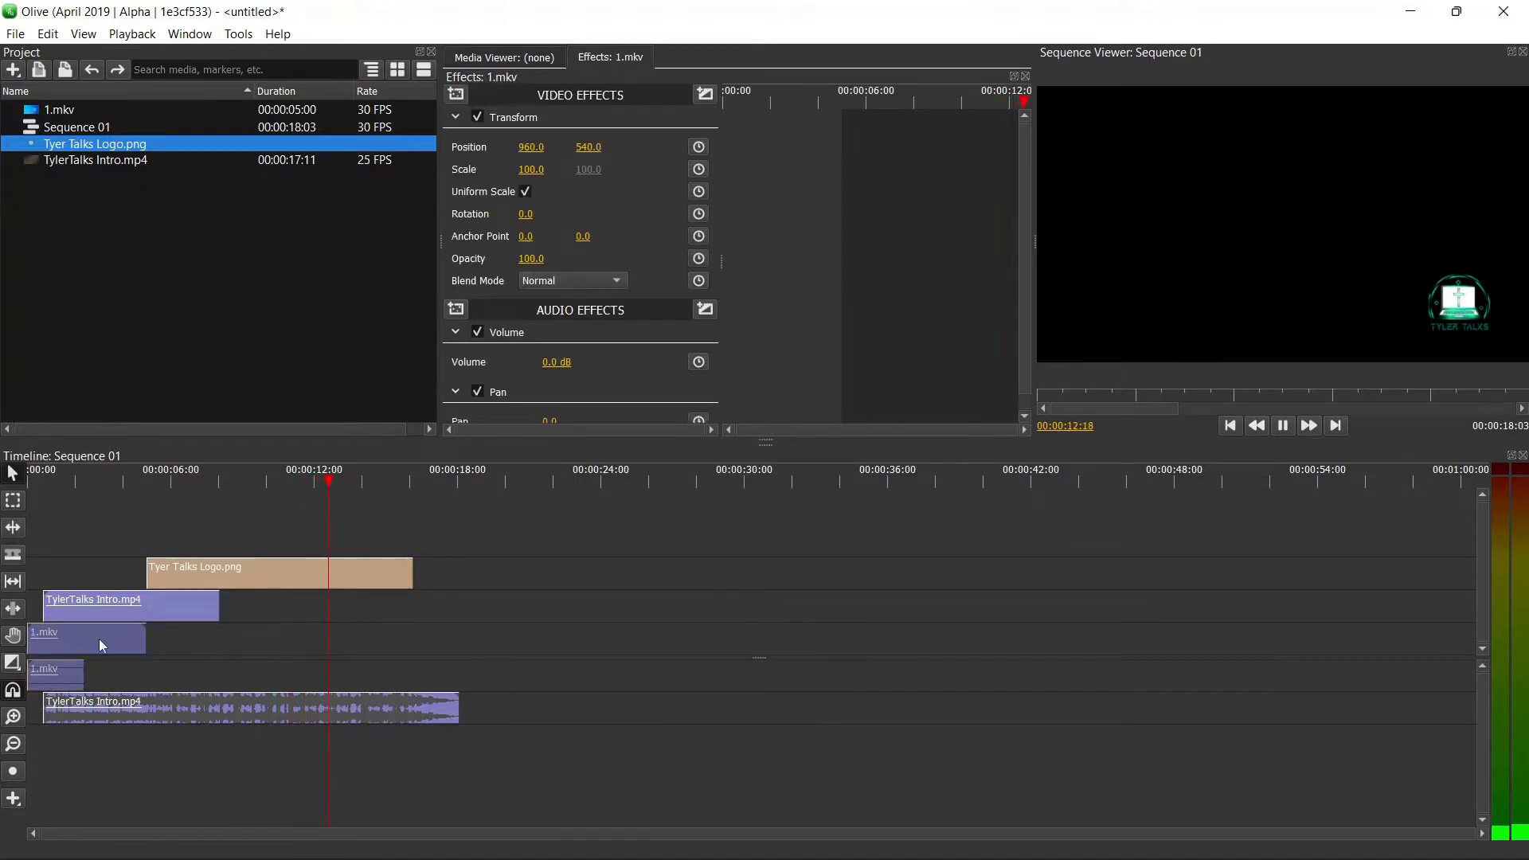
pyautogui.click(1282, 425)
# Step: Extend the Tyer Talks Logo.png clip so it ends at 00:00:30:20
pyautogui.click(299, 562)
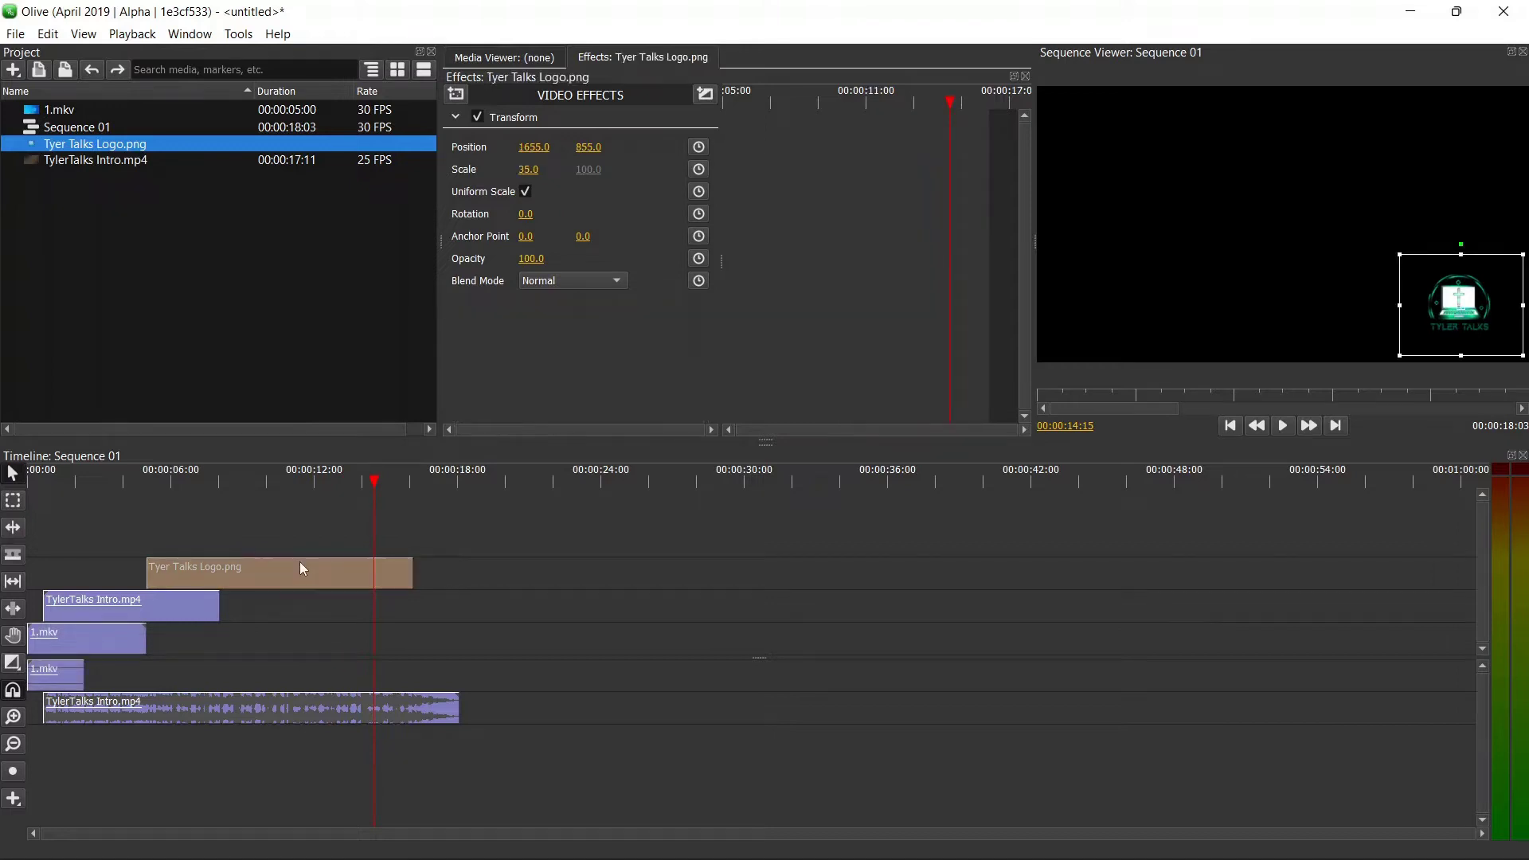
pyautogui.click(105, 652)
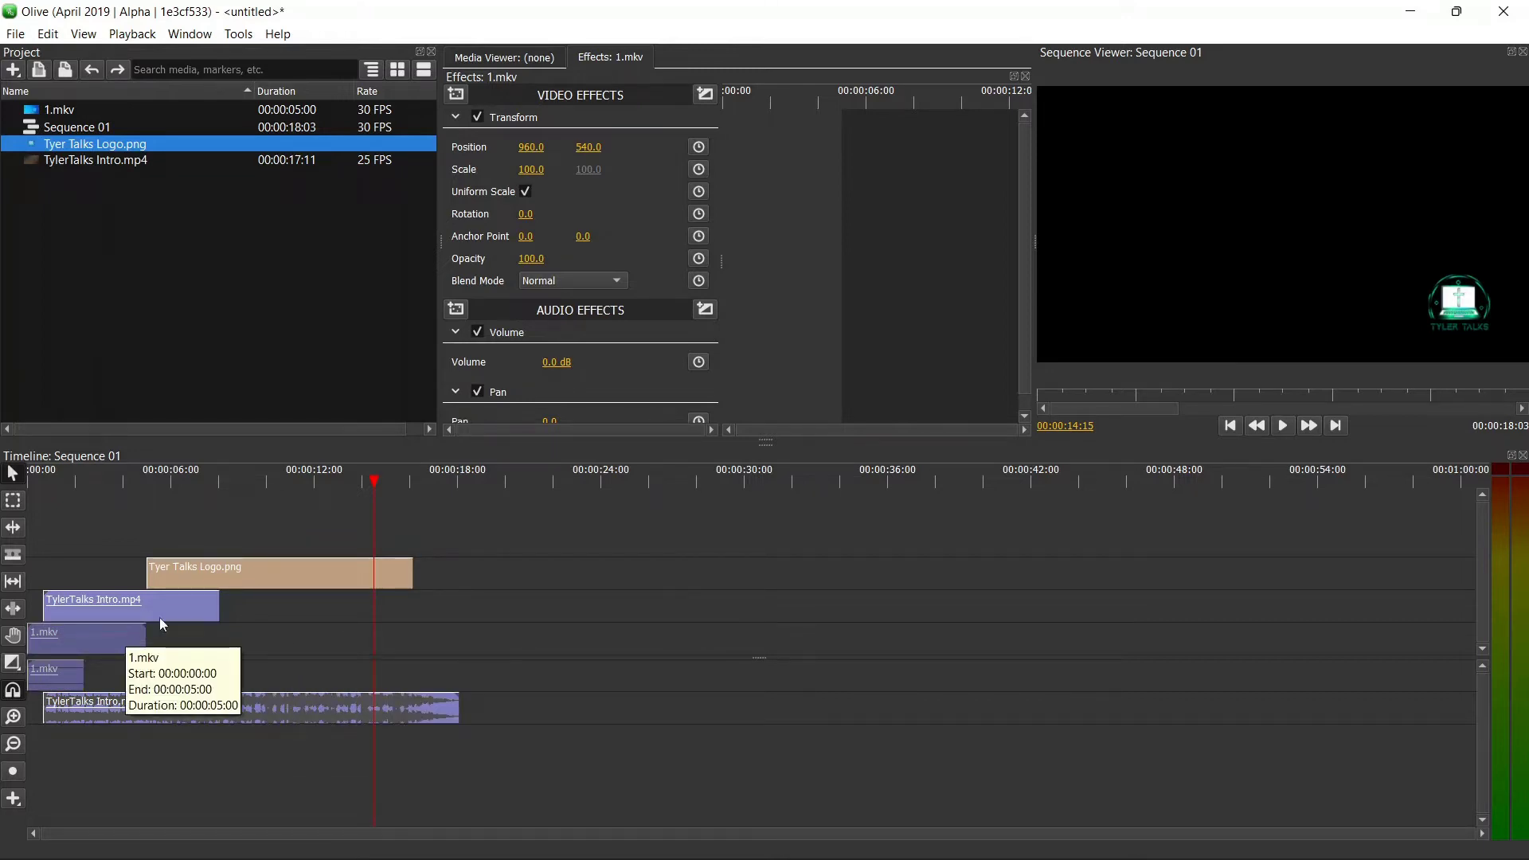
pyautogui.click(392, 580)
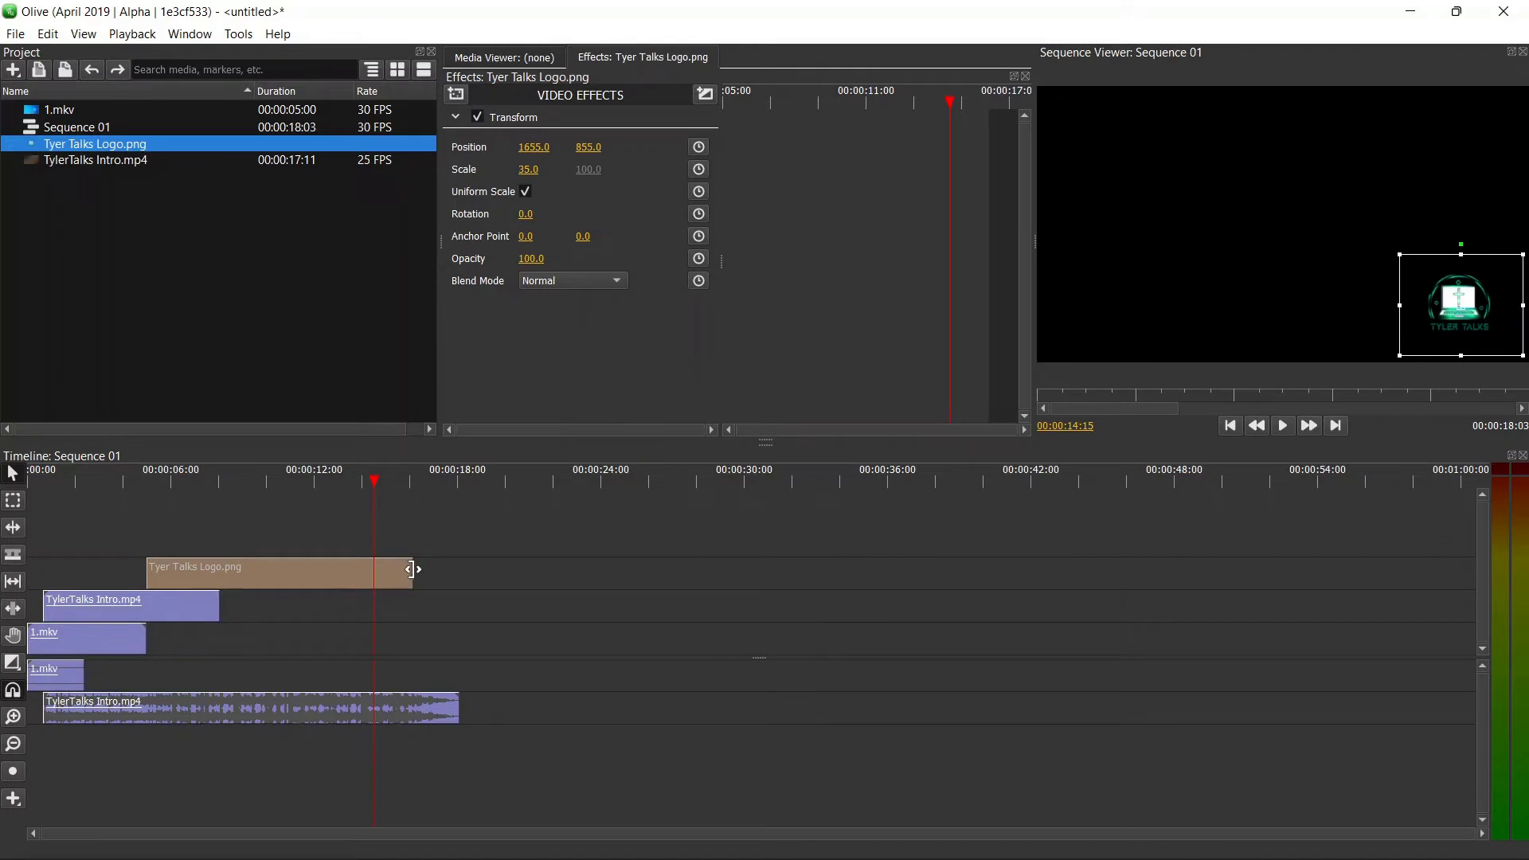
pyautogui.moveTo(411, 574); pyautogui.dragTo(753, 590)
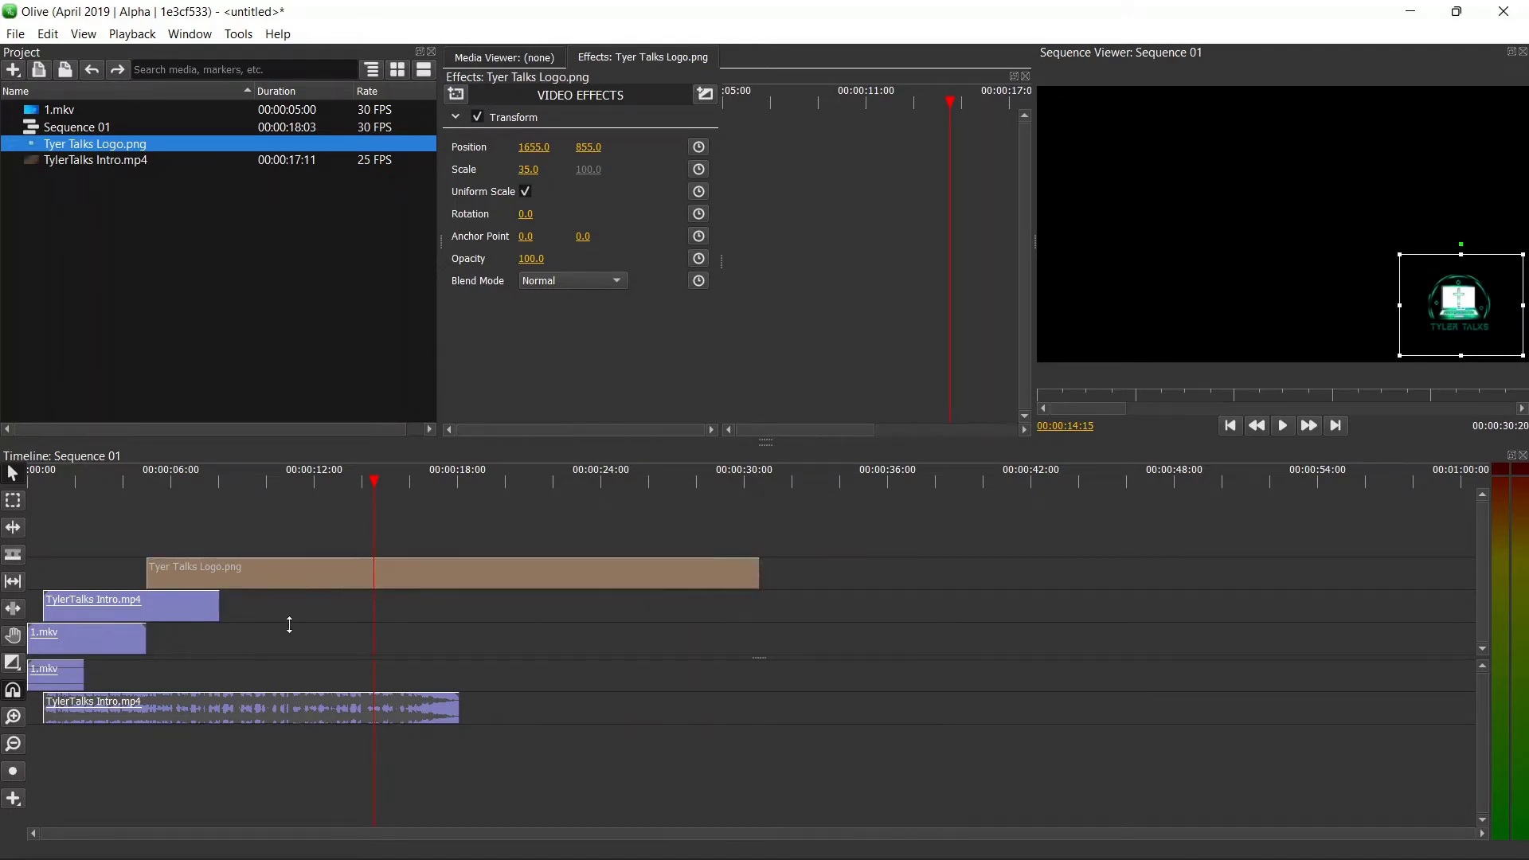